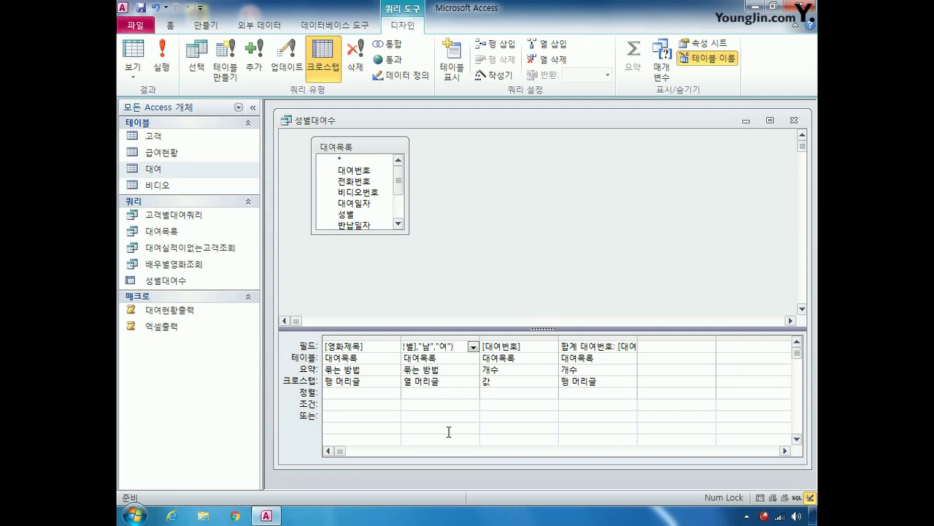
Rename the total rental number row heading in the 성별대여수 crosstab query as 전체 대여수, then close the query with its changes saved
{"action": "left_click", "coordinate": [441, 370]}
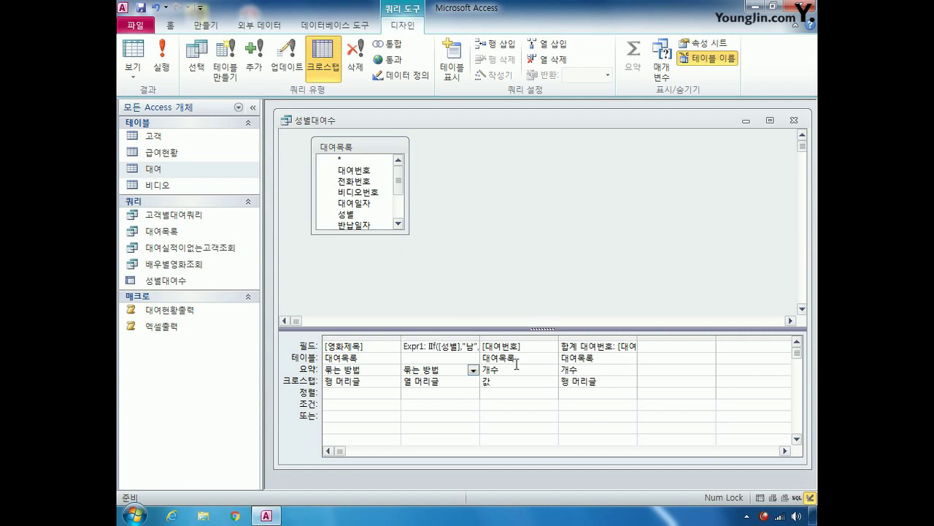
{"action": "left_click_drag", "start_coordinate": [612, 346], "coordinate": [549, 340]}
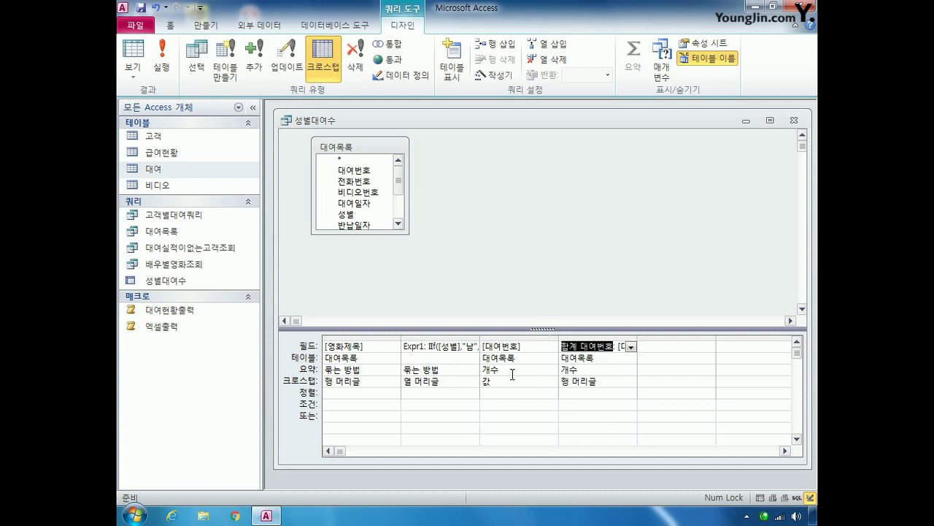
{"action": "type", "text": "전체 ㄷ"}
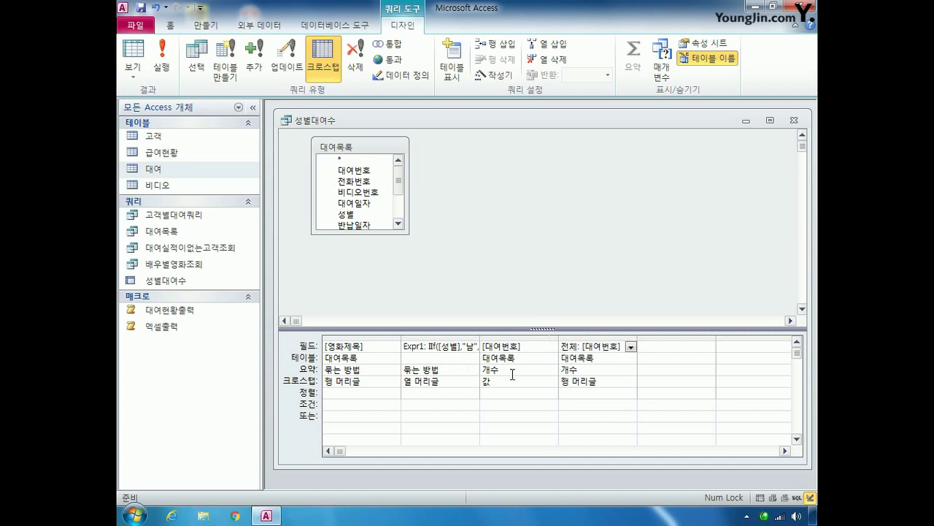
{"action": "type", "text": "ㅐ여수"}
{"action": "left_click", "coordinate": [794, 120]}
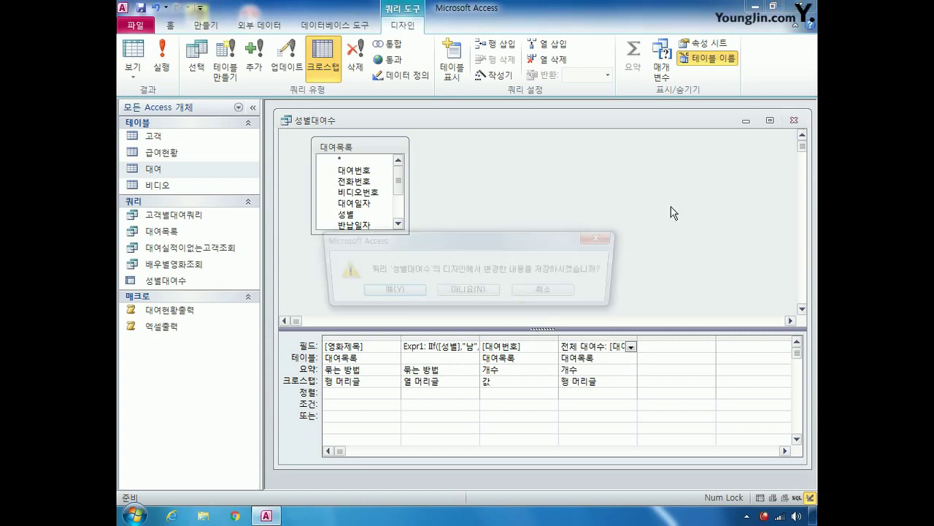
{"action": "left_click", "coordinate": [385, 293]}
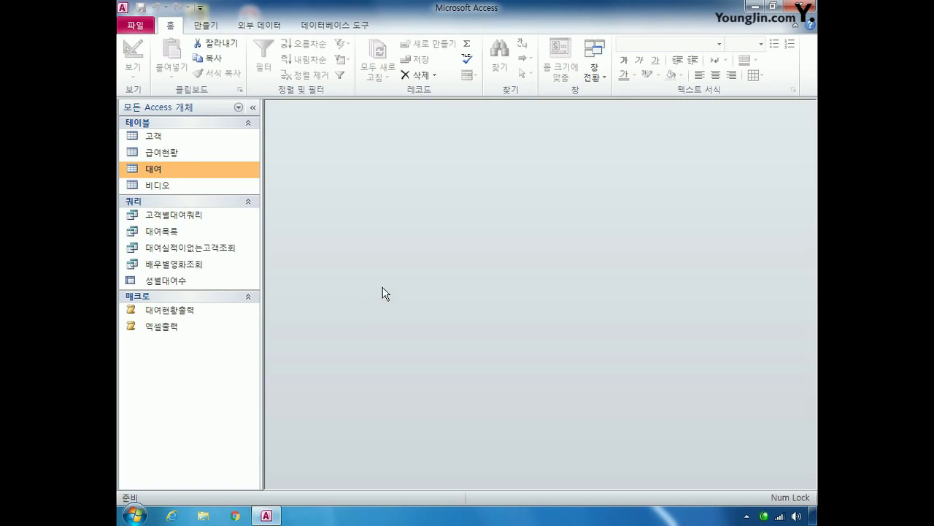
Create a new query in design view from the 대여 table and make it an update query
{"action": "left_click", "coordinate": [207, 27]}
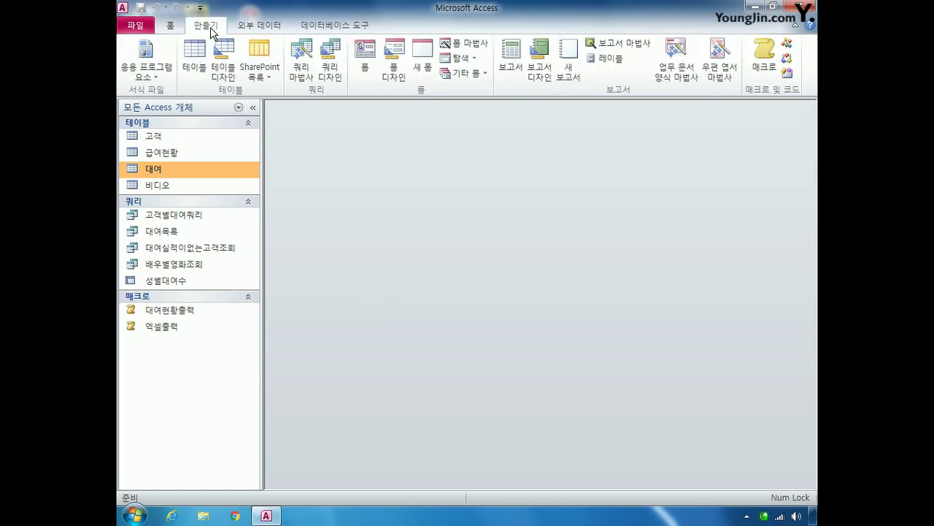
{"action": "left_click", "coordinate": [330, 64]}
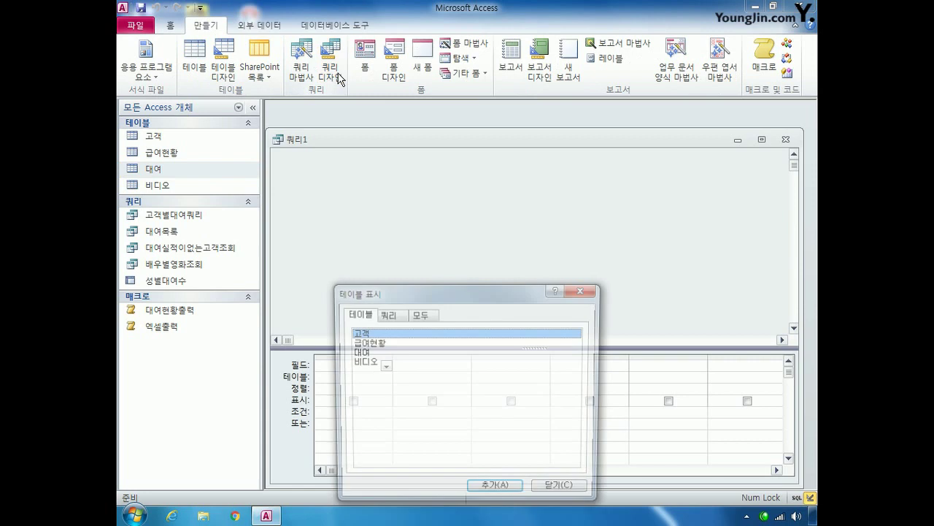
{"action": "left_click_drag", "start_coordinate": [480, 282], "coordinate": [510, 184]}
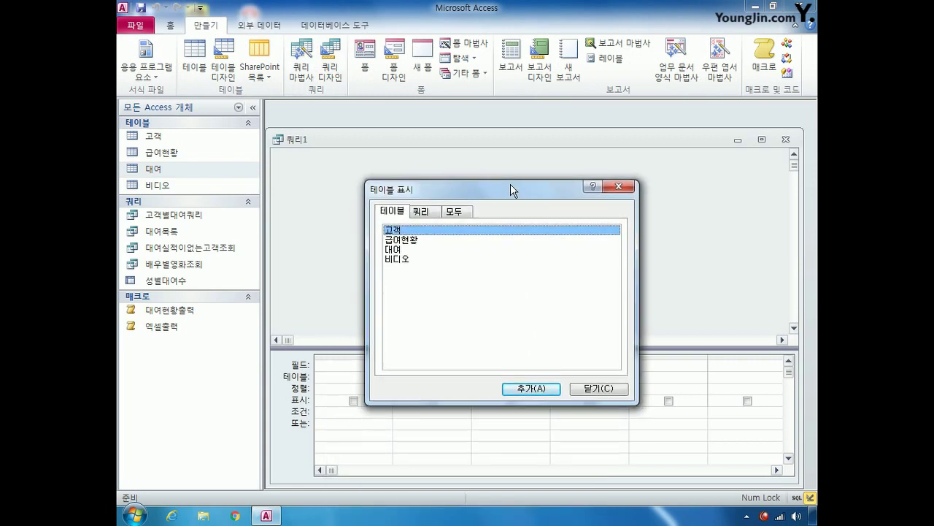
{"action": "double_click", "coordinate": [394, 250]}
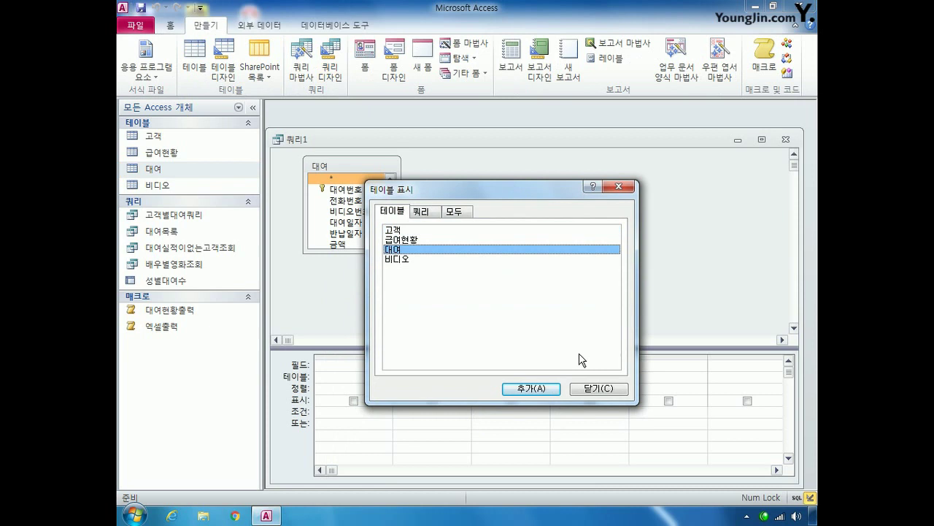
{"action": "left_click", "coordinate": [609, 391]}
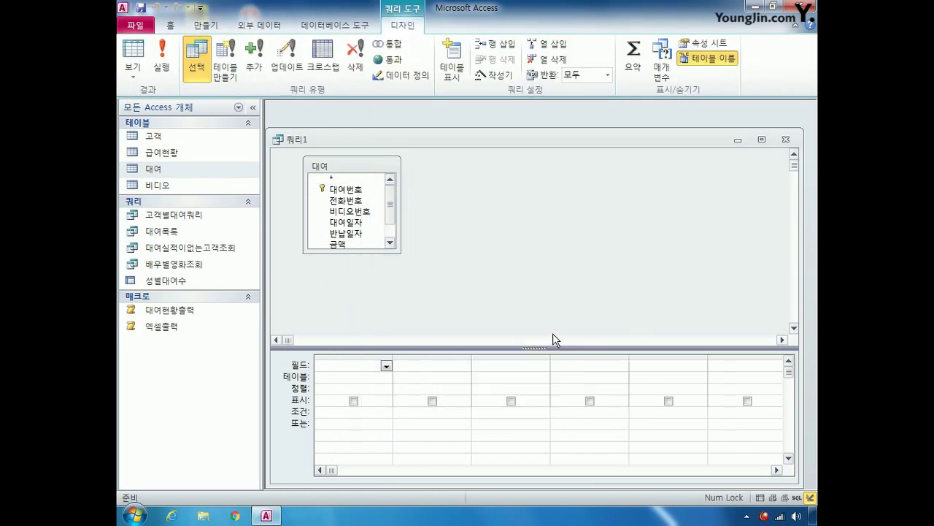
{"action": "left_click_drag", "start_coordinate": [507, 146], "coordinate": [513, 132]}
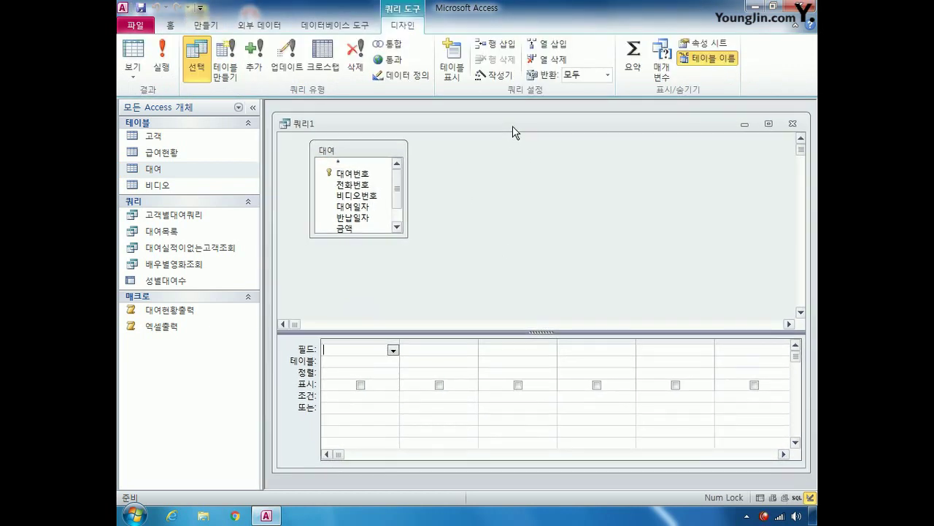
{"action": "left_click", "coordinate": [296, 73]}
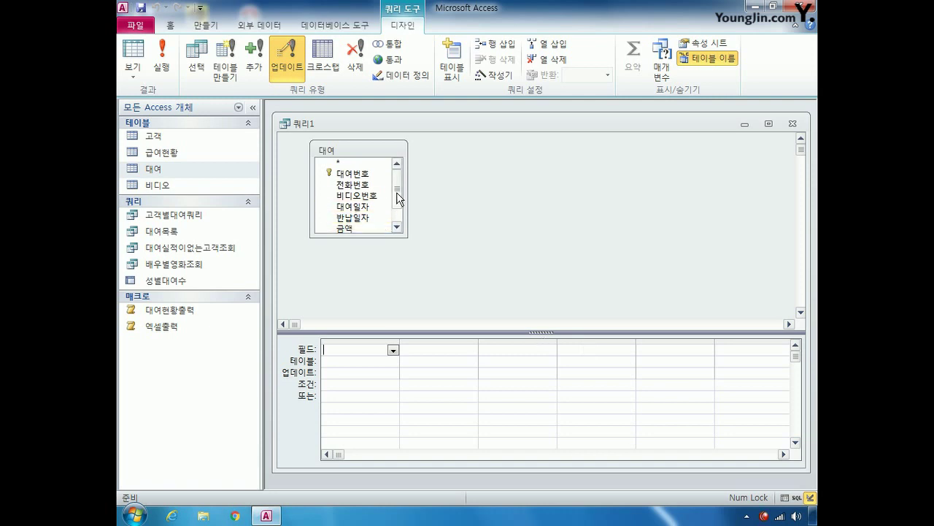
Add the 연체료 field to the update query and set its update expression to [금액]*0.5
{"action": "scroll", "coordinate": [398, 220], "scroll_direction": "down", "scroll_amount": 1}
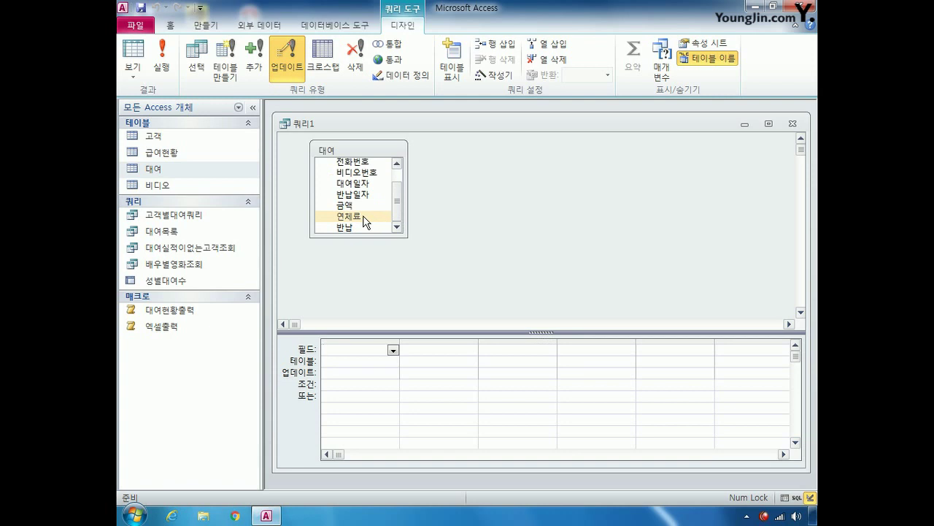
{"action": "double_click", "coordinate": [363, 216]}
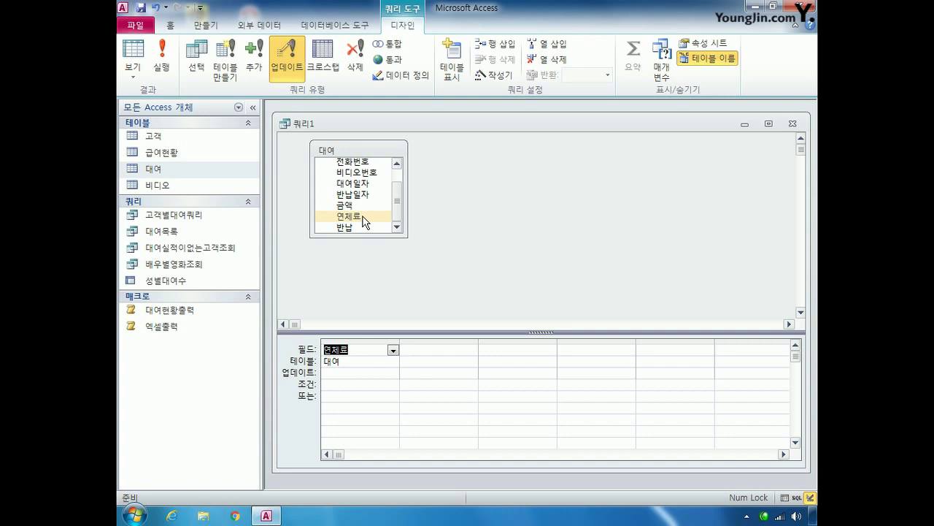
{"action": "left_click", "coordinate": [342, 373]}
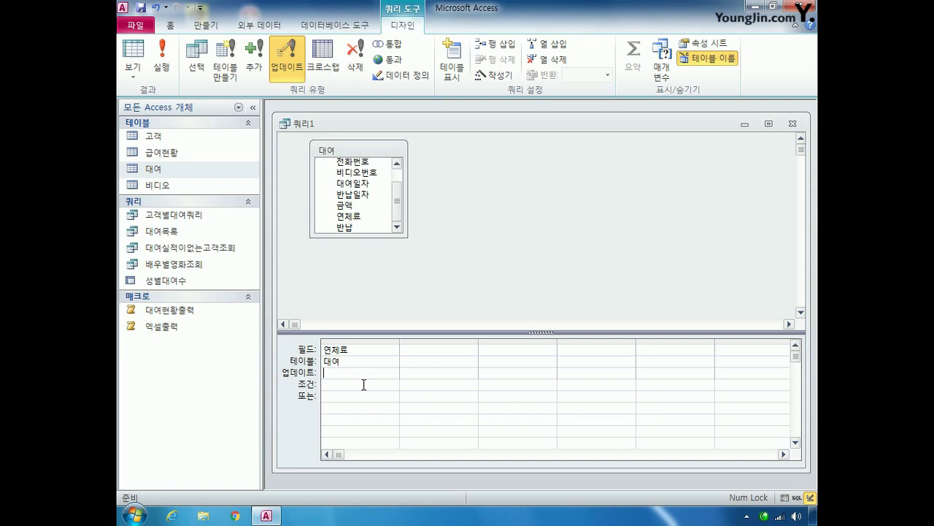
{"action": "type", "text": "[금액]*0.5"}
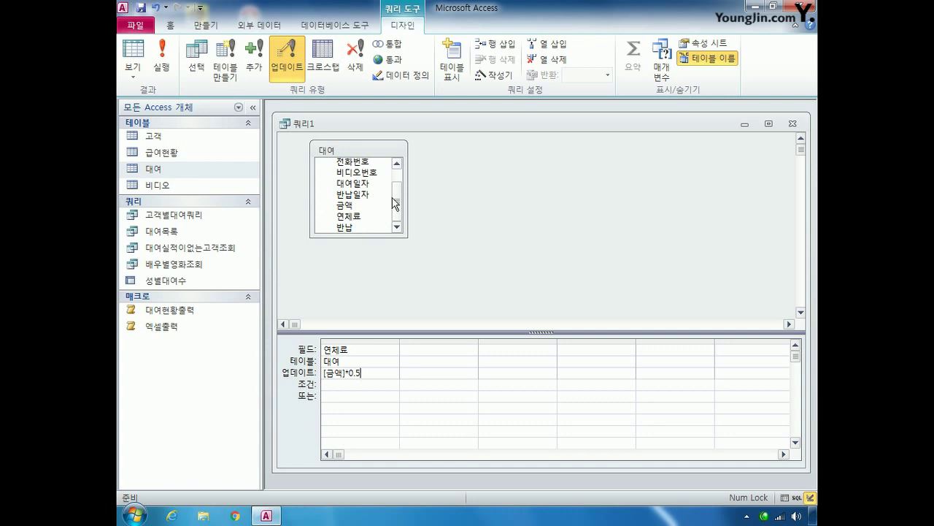
Add the 반납 field to the update query and set its update value to 0
{"action": "double_click", "coordinate": [348, 227]}
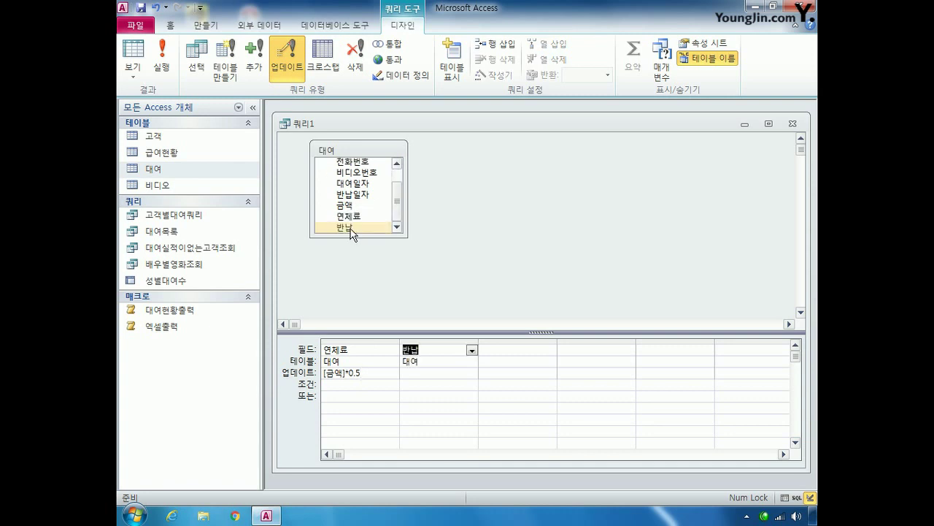
{"action": "left_click", "coordinate": [442, 376]}
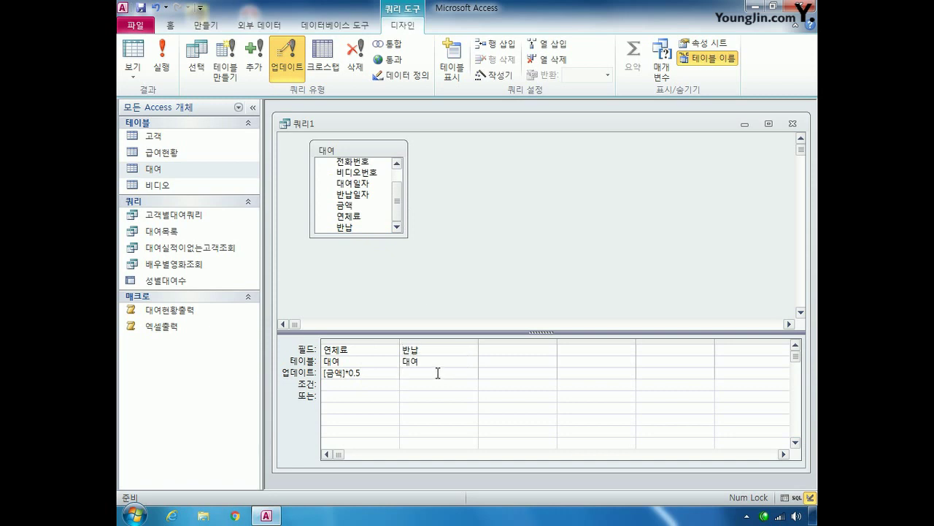
{"action": "type", "text": "0"}
Add the 반납일자 field to the update query with the criterion Is Null
{"action": "left_click", "coordinate": [502, 354]}
{"action": "mouse_move", "coordinate": [401, 216]}
{"action": "left_mouse_down"}
{"action": "mouse_move", "coordinate": [400, 192]}
{"action": "mouse_move", "coordinate": [402, 216]}
{"action": "left_mouse_up"}
{"action": "double_click", "coordinate": [366, 202]}
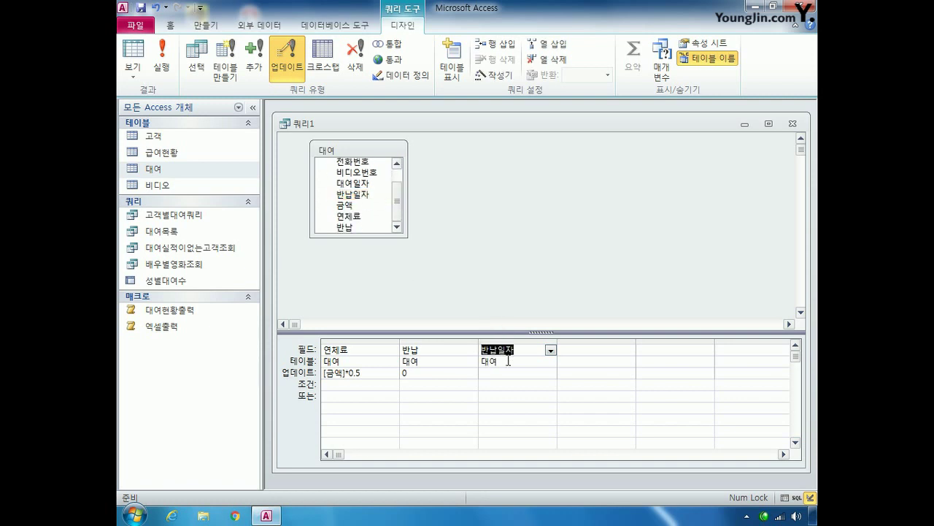
{"action": "left_click", "coordinate": [508, 385]}
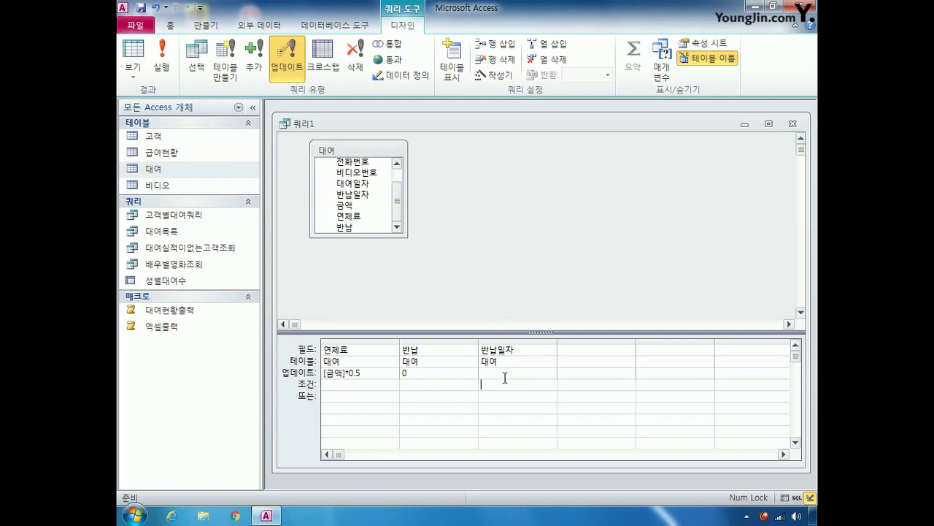
{"action": "type", "text": "is null"}
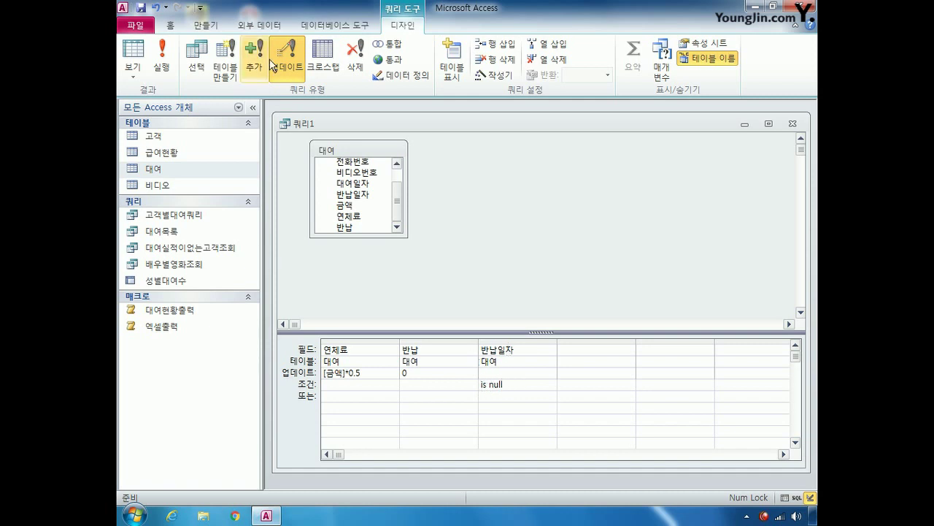
Trial-run the update query without applying the update, then close it and save it as 연체료업데이트
{"action": "left_click", "coordinate": [162, 59]}
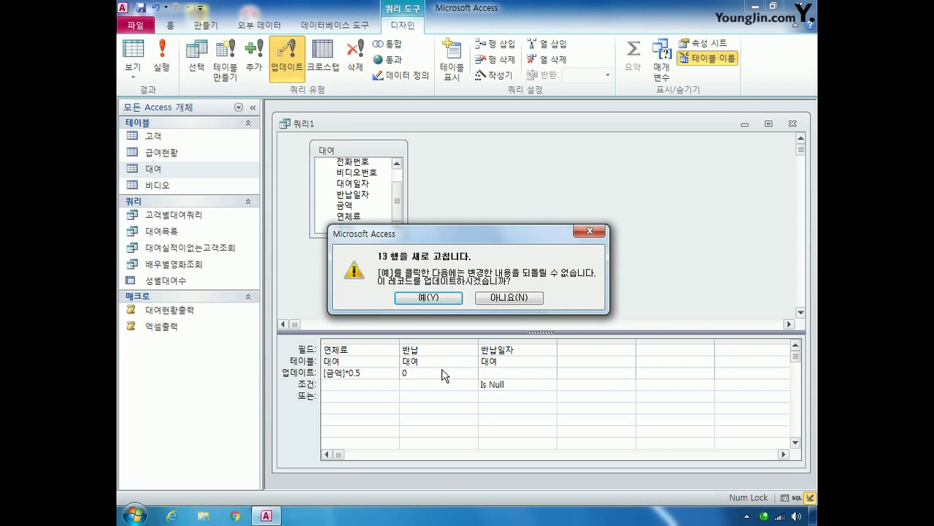
{"action": "left_click", "coordinate": [590, 231]}
{"action": "left_click", "coordinate": [792, 124]}
{"action": "key", "text": "Return"}
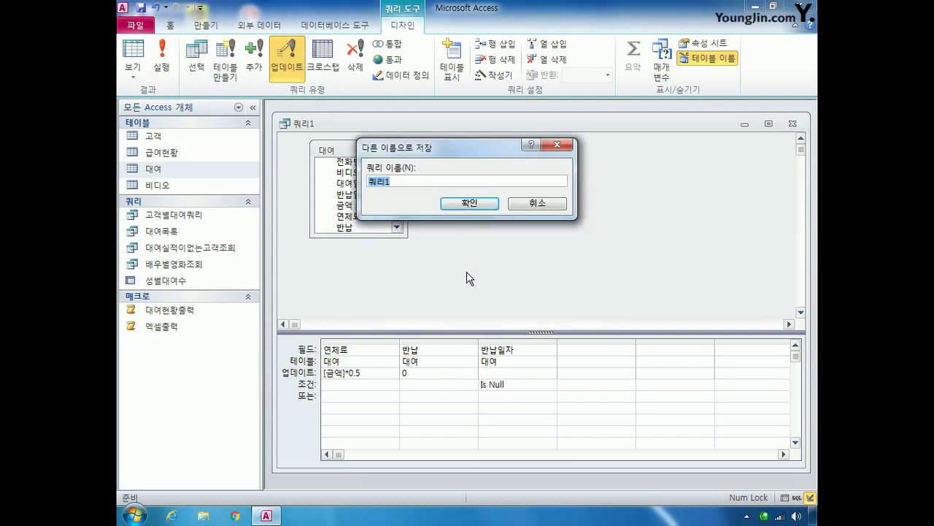
{"action": "type", "text": "djqe"}
{"action": "key", "text": "BackSpace"}
{"action": "key", "text": "BackSpace"}
{"action": "key", "text": "BackSpace"}
{"action": "key", "text": "BackSpace"}
{"action": "key", "text": "Hangul"}
{"action": "type", "text": "ㅇ연체료업데이트"}
{"action": "key", "text": "Return"}
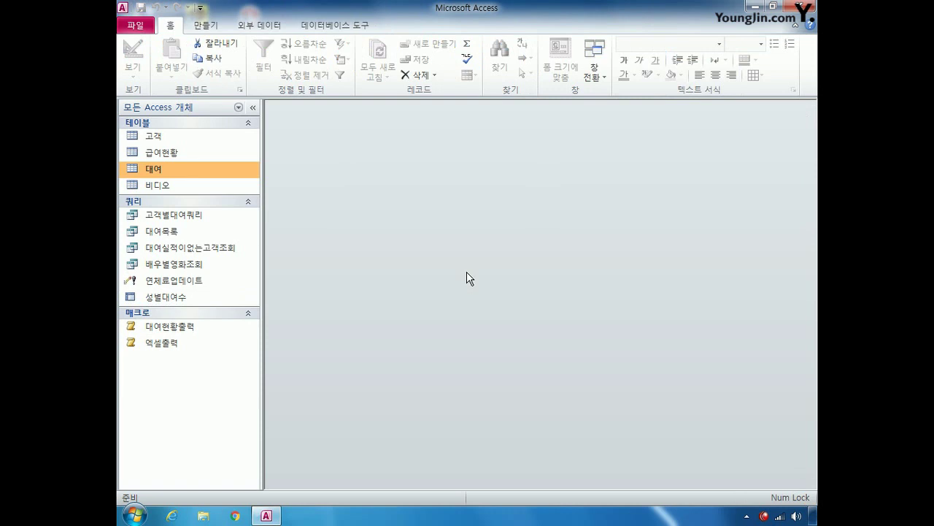
Create another new query in design view based on the 급여현황 table
{"action": "left_click", "coordinate": [212, 27]}
{"action": "left_click", "coordinate": [330, 62]}
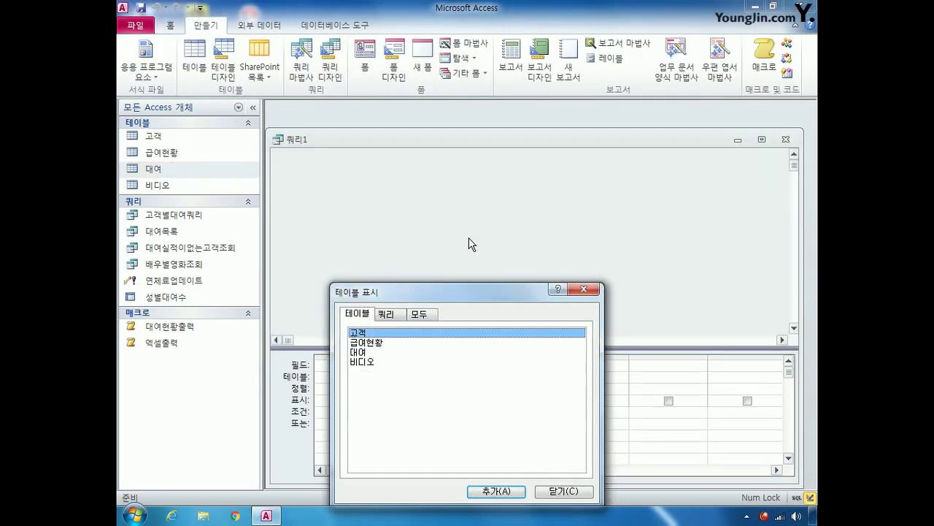
{"action": "left_click_drag", "start_coordinate": [465, 290], "coordinate": [472, 235]}
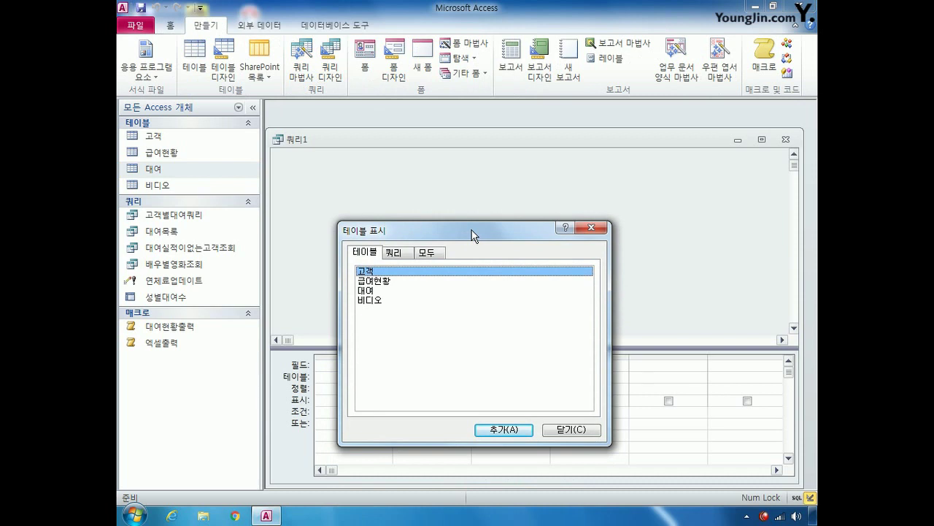
{"action": "double_click", "coordinate": [391, 283]}
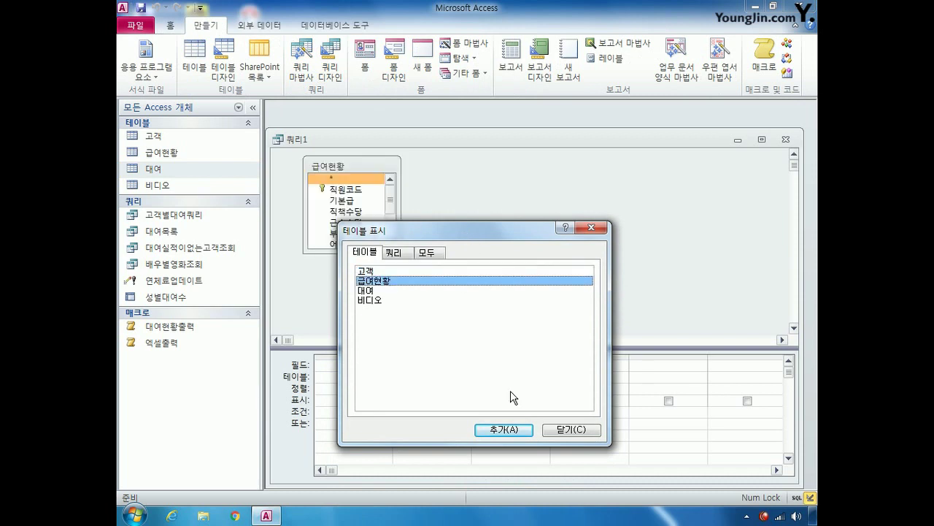
{"action": "left_click", "coordinate": [572, 430]}
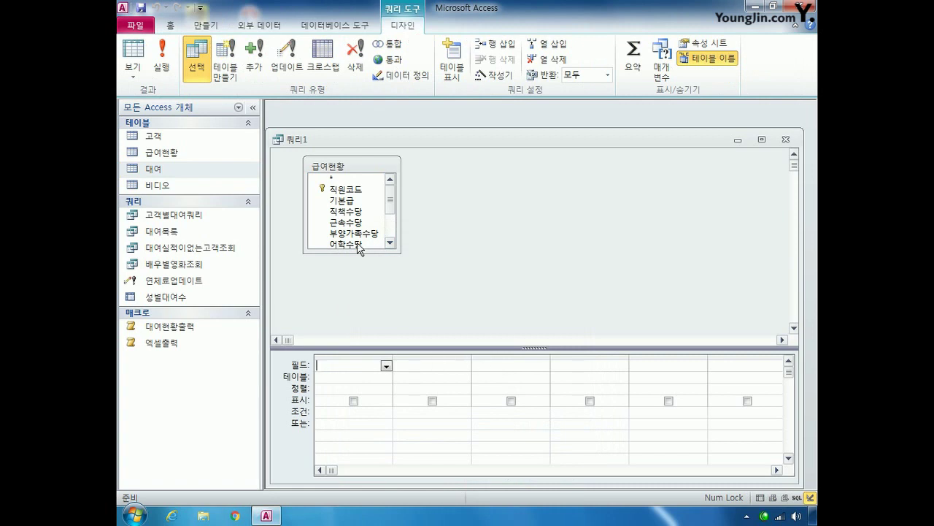
Add the 직원코드, 부양가족수당, 소득세 and 수령액 fields of the 급여현황 table to the query grid
{"action": "double_click", "coordinate": [345, 189]}
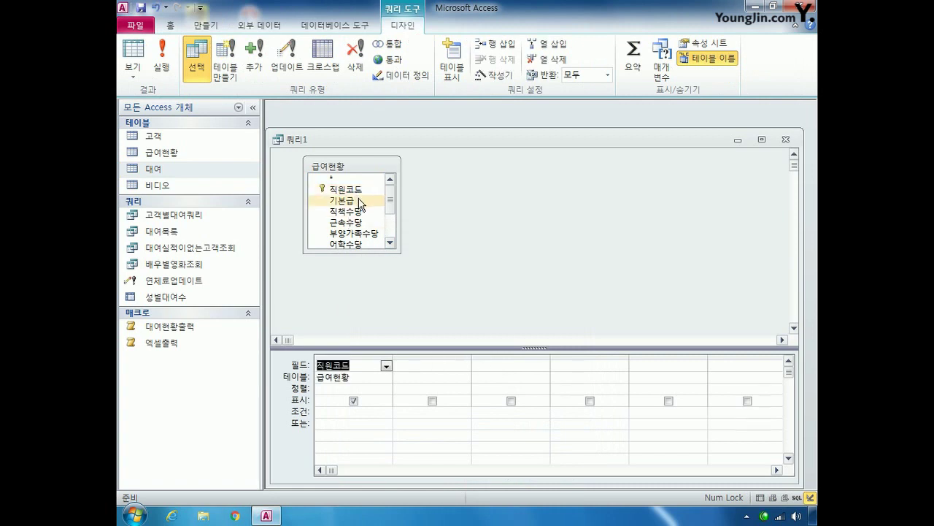
{"action": "double_click", "coordinate": [371, 231]}
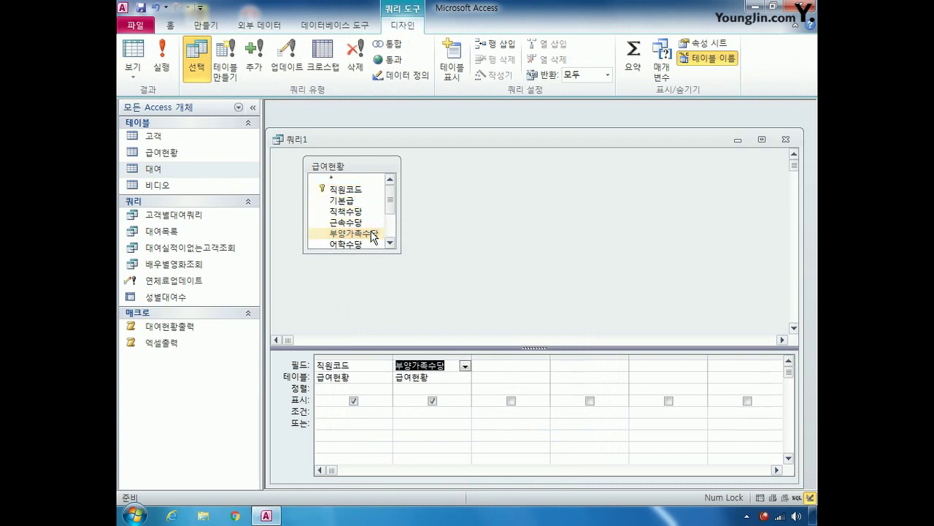
{"action": "left_click_drag", "start_coordinate": [389, 203], "coordinate": [387, 226]}
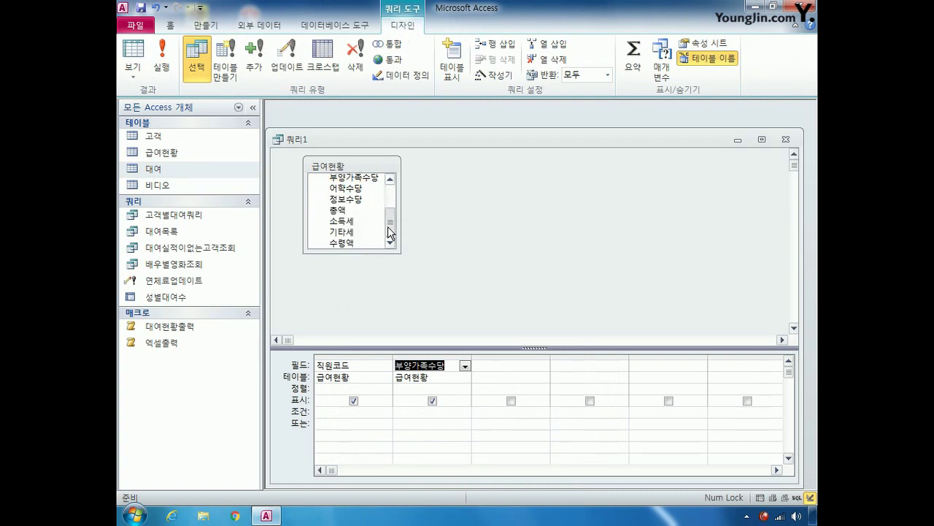
{"action": "double_click", "coordinate": [356, 221]}
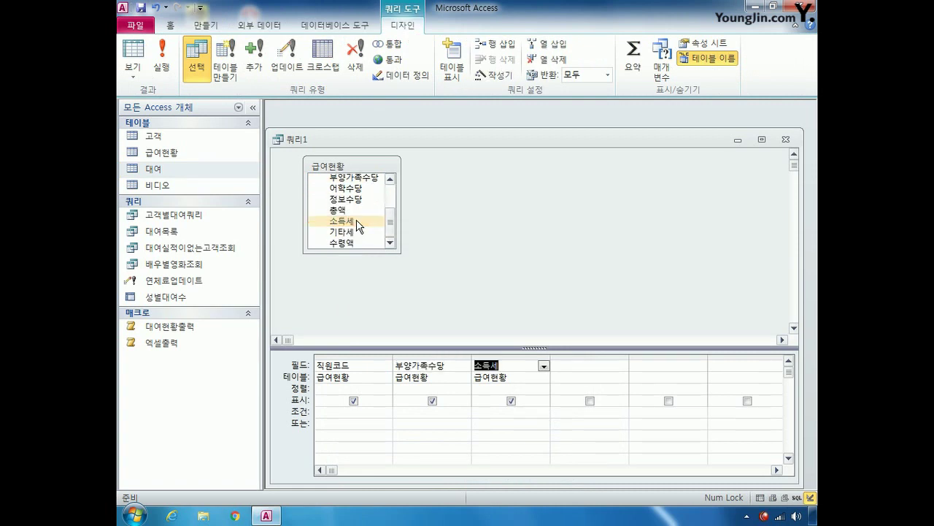
{"action": "double_click", "coordinate": [357, 244]}
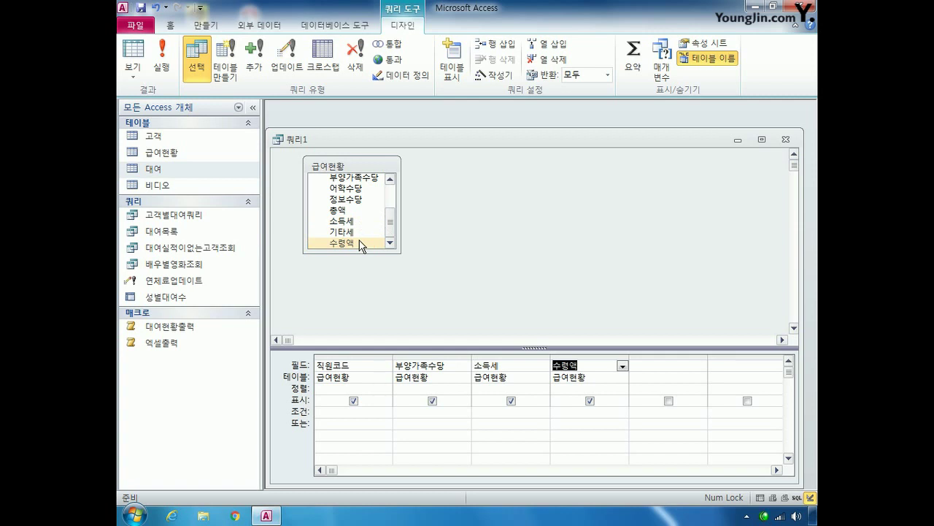
{"action": "key", "text": "Up"}
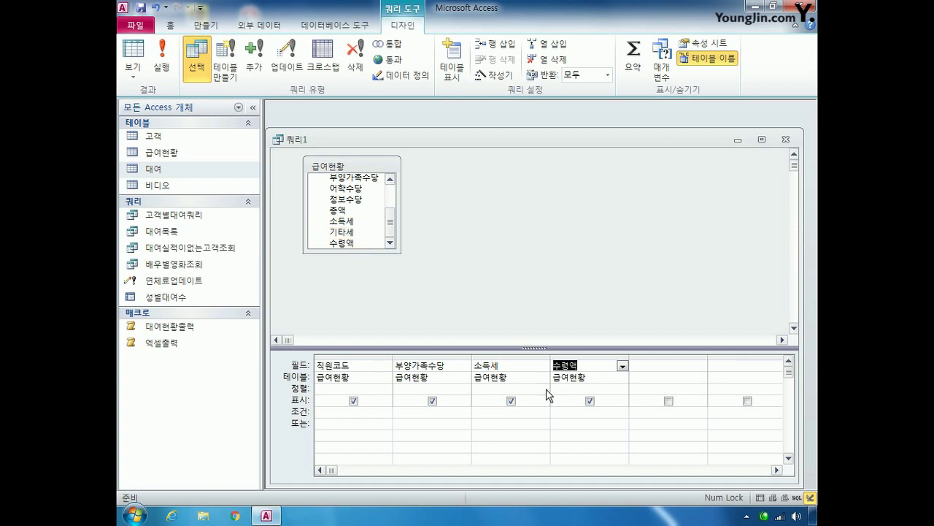
Sort the query by the 수령액 field in descending order (내림차순)
{"action": "left_click", "coordinate": [577, 388]}
{"action": "left_click", "coordinate": [623, 390]}
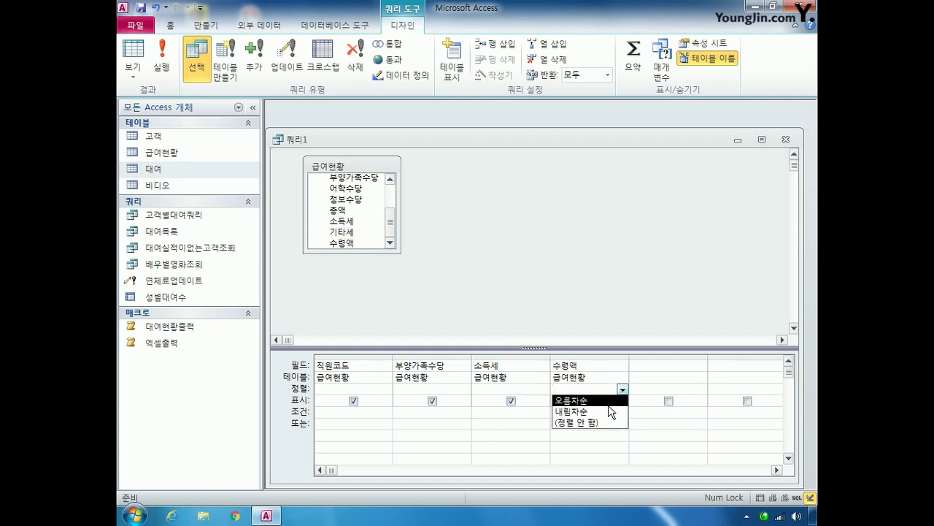
{"action": "left_click", "coordinate": [606, 412]}
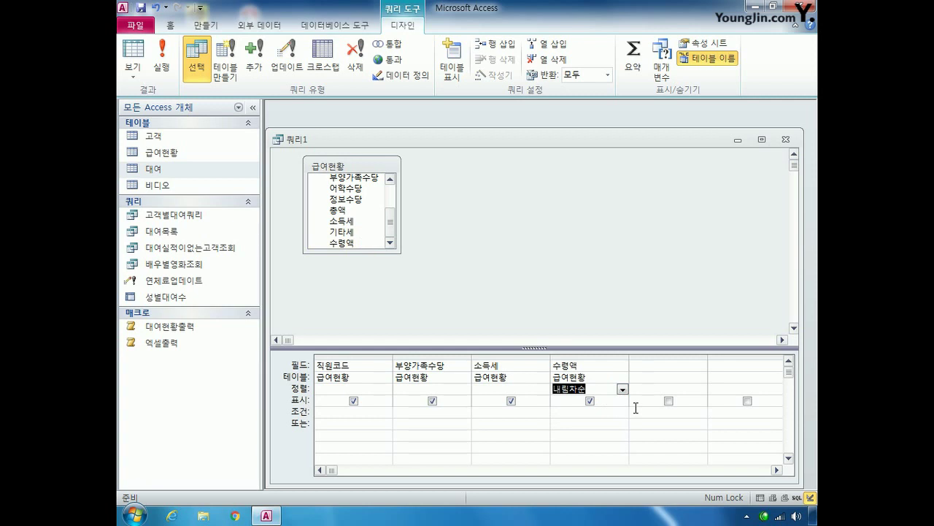
Set the query's top values property (상위 값) to 10
{"action": "left_click", "coordinate": [705, 45]}
{"action": "left_click", "coordinate": [507, 240]}
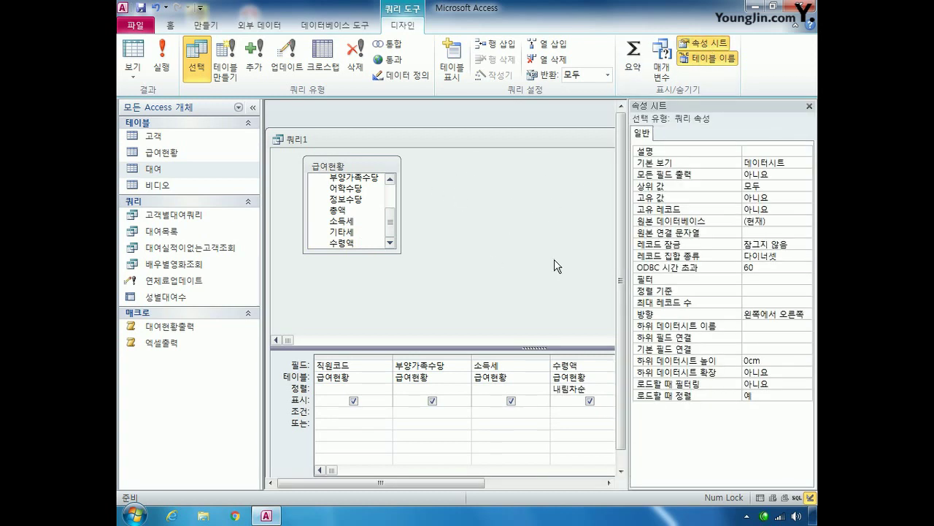
{"action": "left_click", "coordinate": [582, 365]}
{"action": "left_click", "coordinate": [527, 230]}
{"action": "left_click", "coordinate": [716, 187]}
{"action": "type", "text": "100"}
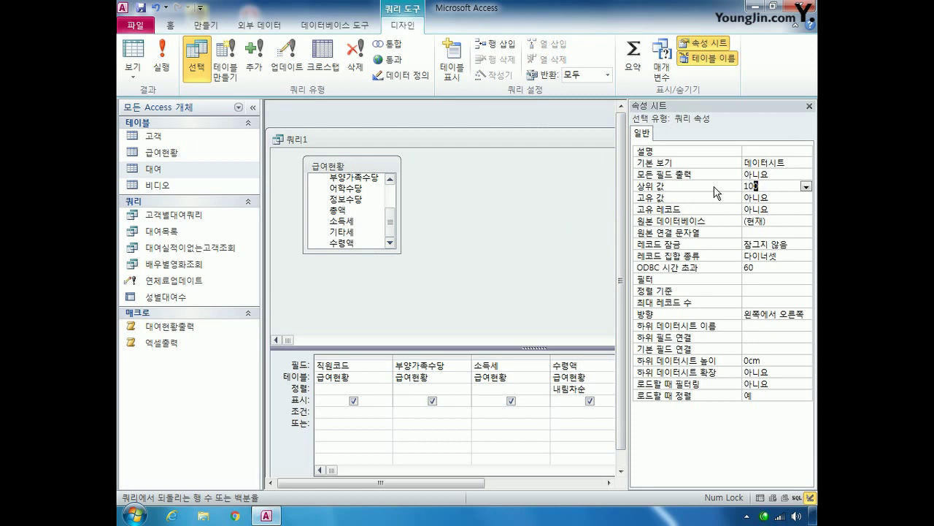
{"action": "key", "text": "BackSpace"}
{"action": "left_click", "coordinate": [748, 196]}
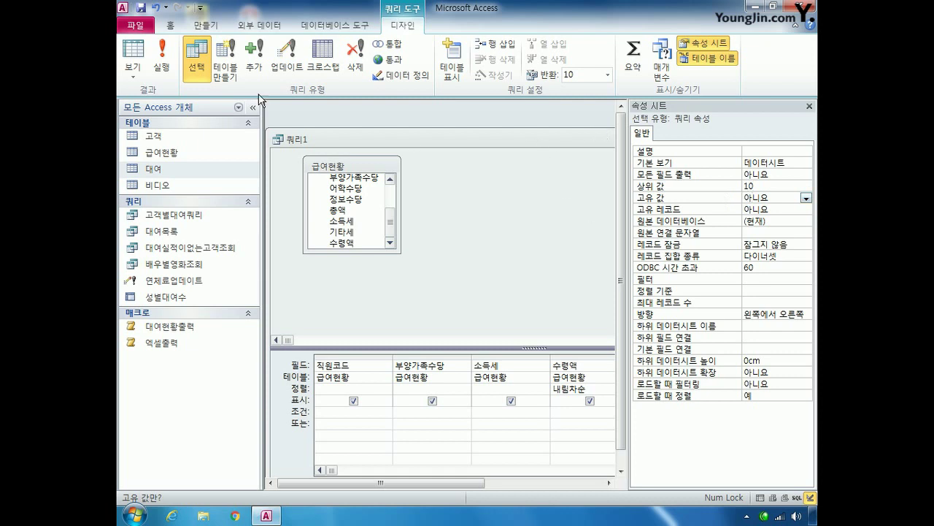
Run the query, then close it and save it as 상위수령자
{"action": "left_click", "coordinate": [163, 59]}
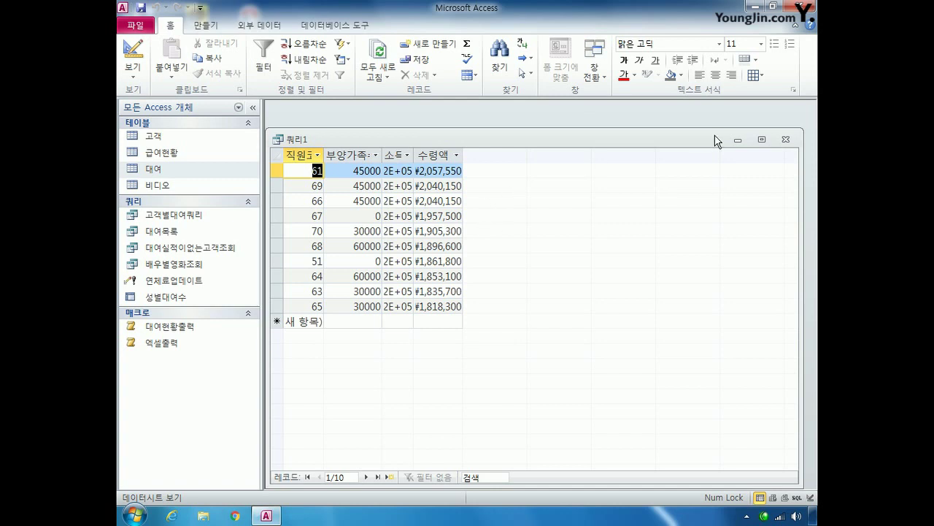
{"action": "left_click", "coordinate": [786, 138]}
{"action": "left_click", "coordinate": [398, 293]}
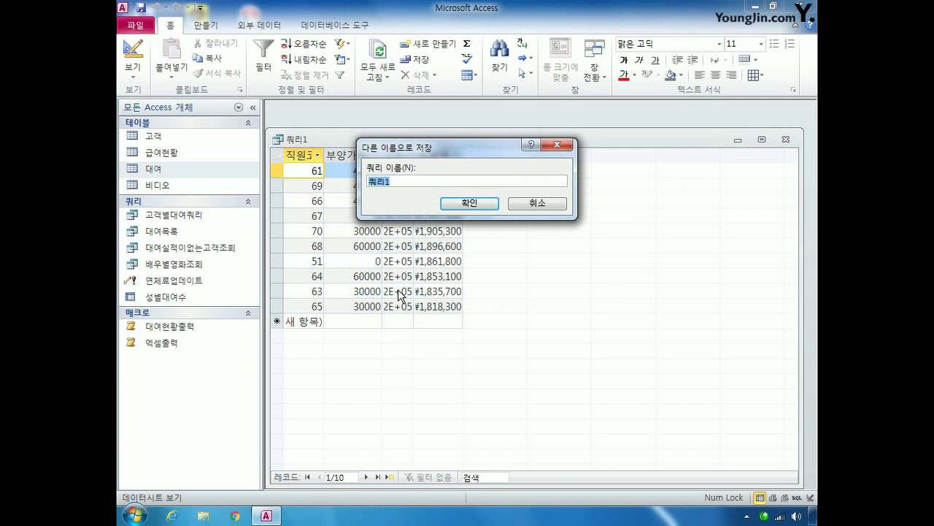
{"action": "type", "text": "상위수령자"}
{"action": "key", "text": "Return"}
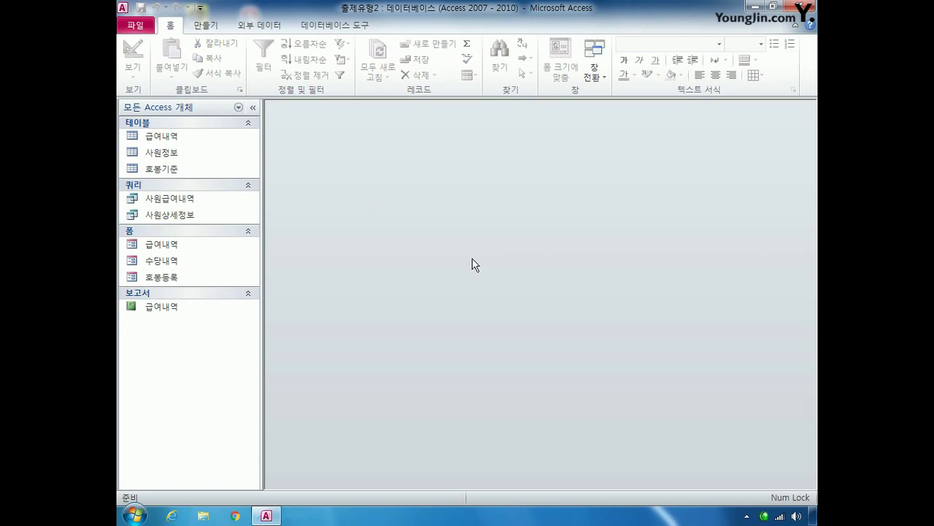
Open the 사원상세정보 query, examine its columns from 사번 to 수령액, and close it
{"action": "left_click", "coordinate": [188, 216]}
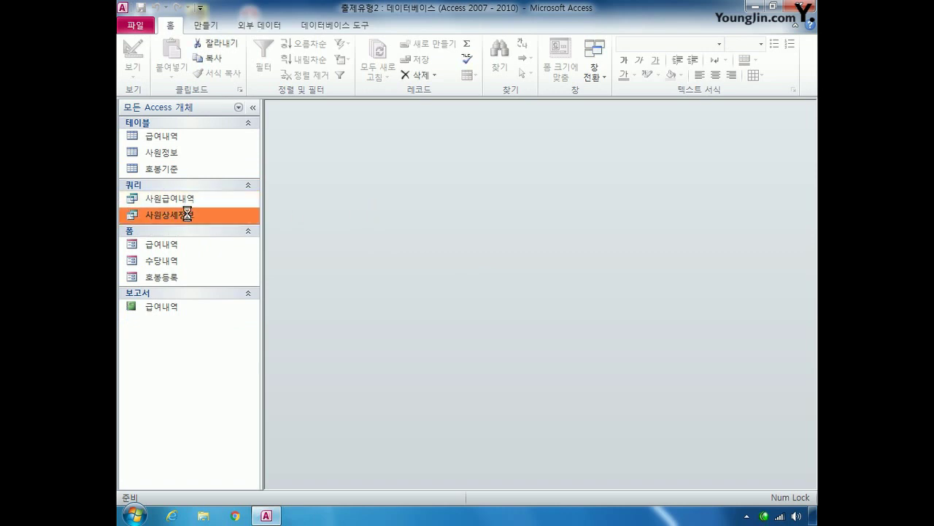
{"action": "double_click", "coordinate": [187, 213]}
{"action": "left_click_drag", "start_coordinate": [478, 180], "coordinate": [447, 146]}
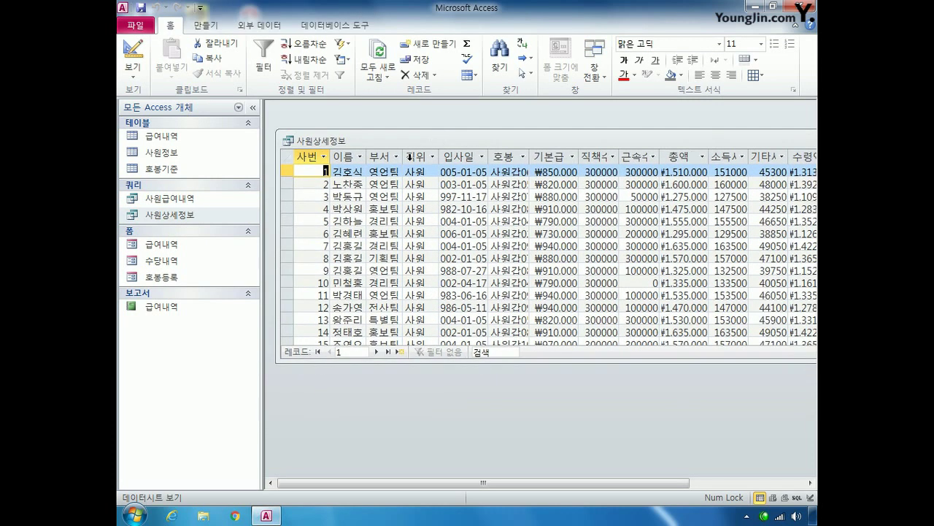
{"action": "left_click_drag", "start_coordinate": [676, 141], "coordinate": [558, 147]}
{"action": "double_click", "coordinate": [558, 147]}
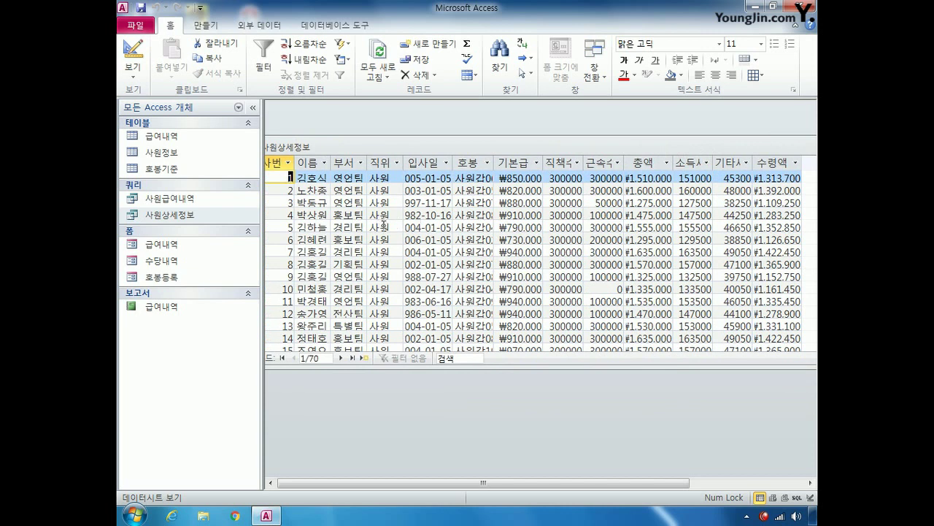
{"action": "double_click", "coordinate": [653, 150]}
{"action": "left_click_drag", "start_coordinate": [705, 164], "coordinate": [683, 169]}
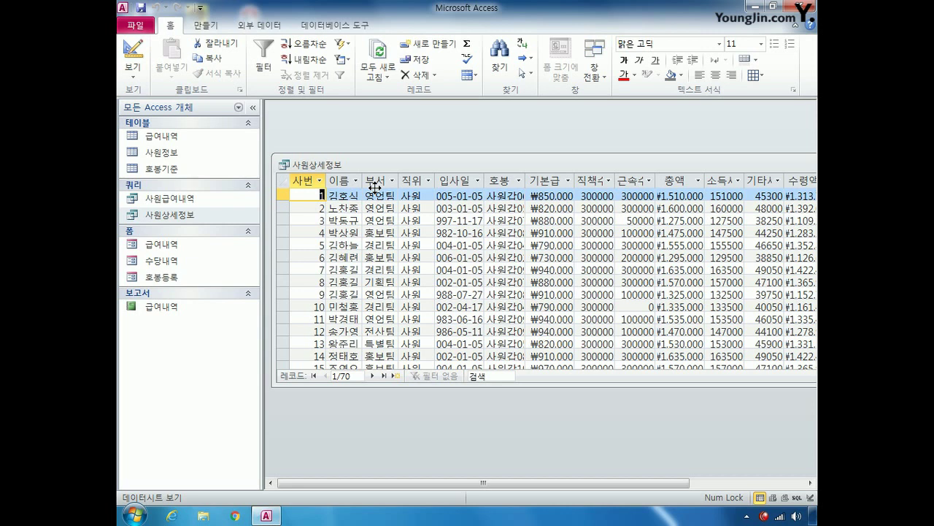
{"action": "left_click_drag", "start_coordinate": [580, 167], "coordinate": [324, 236]}
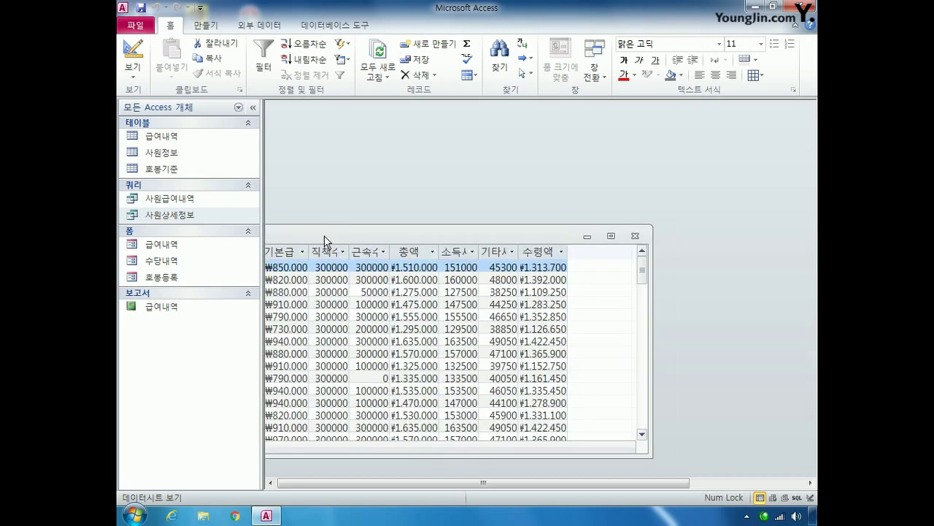
{"action": "left_click", "coordinate": [637, 236]}
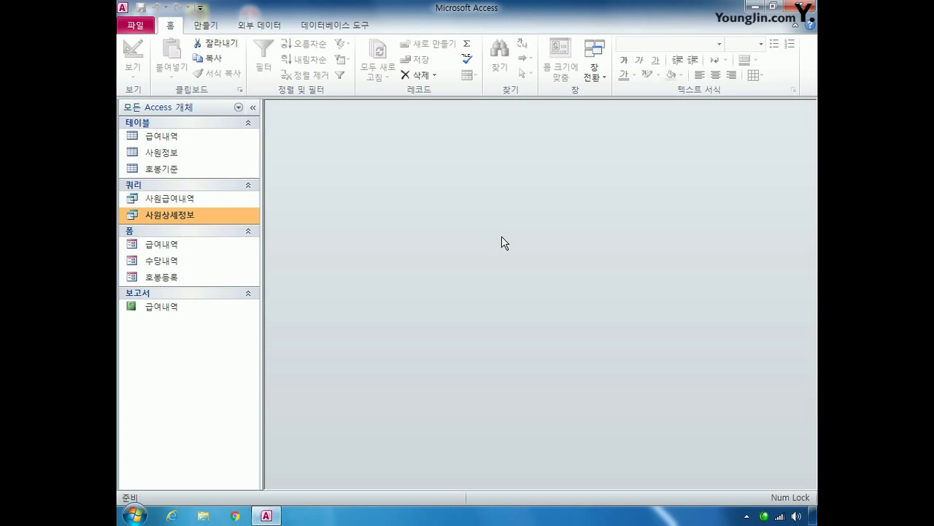
Create a new query in design view based on the 사원상세정보 query
{"action": "left_click", "coordinate": [200, 26]}
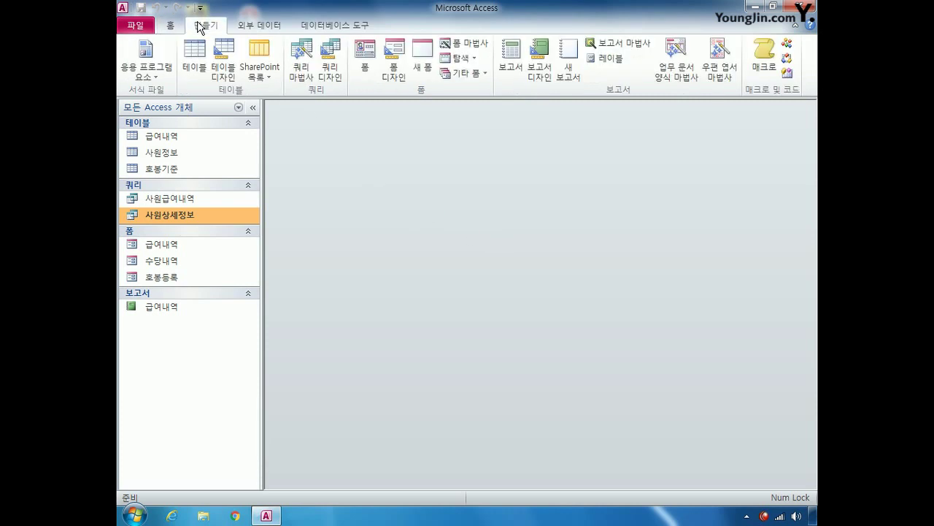
{"action": "left_click", "coordinate": [330, 65]}
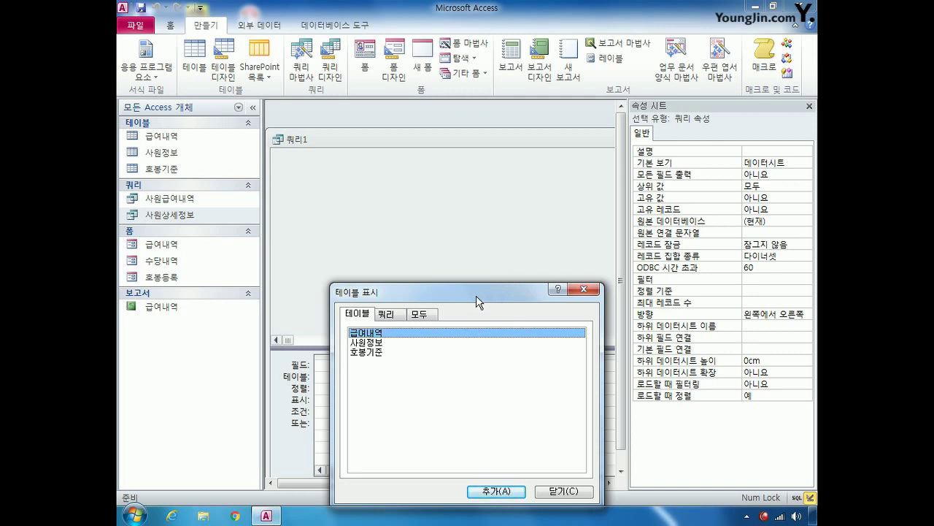
{"action": "left_click", "coordinate": [387, 314]}
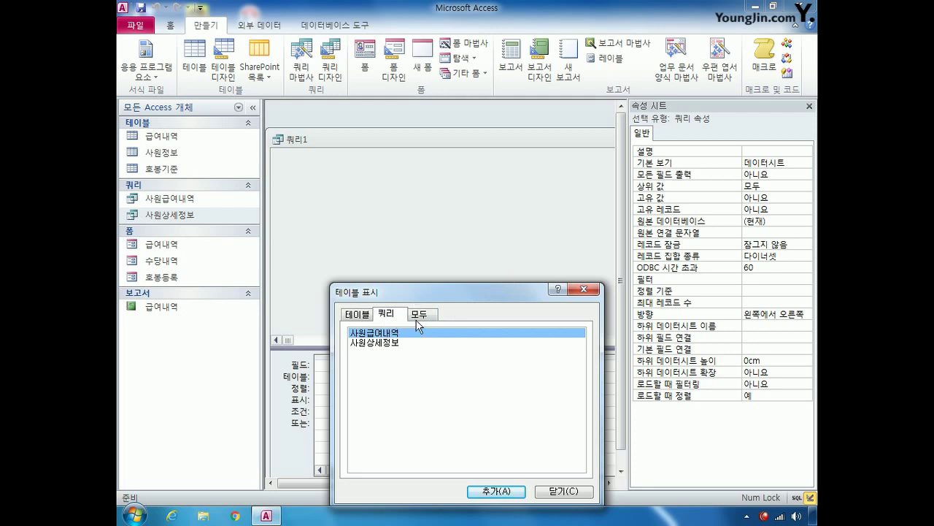
{"action": "double_click", "coordinate": [385, 342]}
{"action": "left_click", "coordinate": [564, 491]}
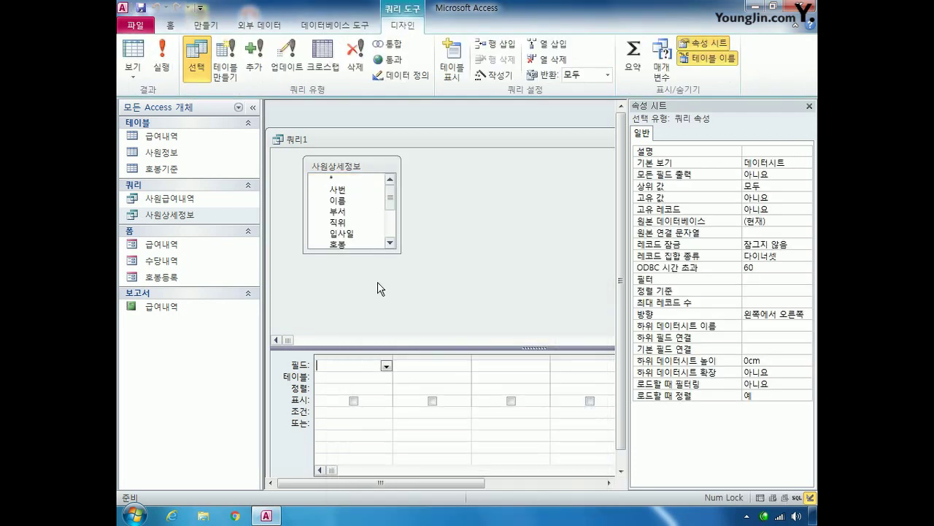
Add the 부서, 직위 and 기본급 fields to the query grid and turn on the totals row (요약)
{"action": "left_click_drag", "start_coordinate": [368, 253], "coordinate": [365, 280]}
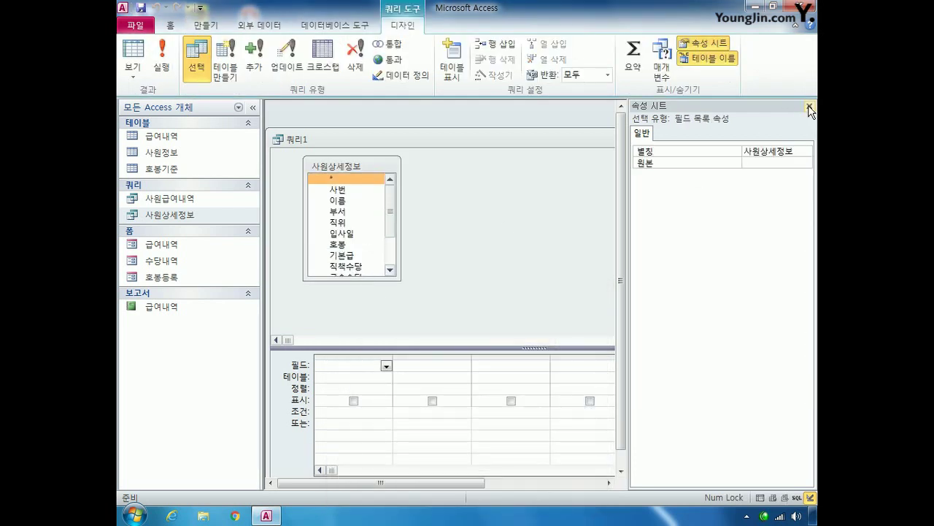
{"action": "left_click", "coordinate": [809, 106]}
{"action": "left_click_drag", "start_coordinate": [442, 137], "coordinate": [455, 119]}
{"action": "left_click_drag", "start_coordinate": [380, 255], "coordinate": [380, 312]}
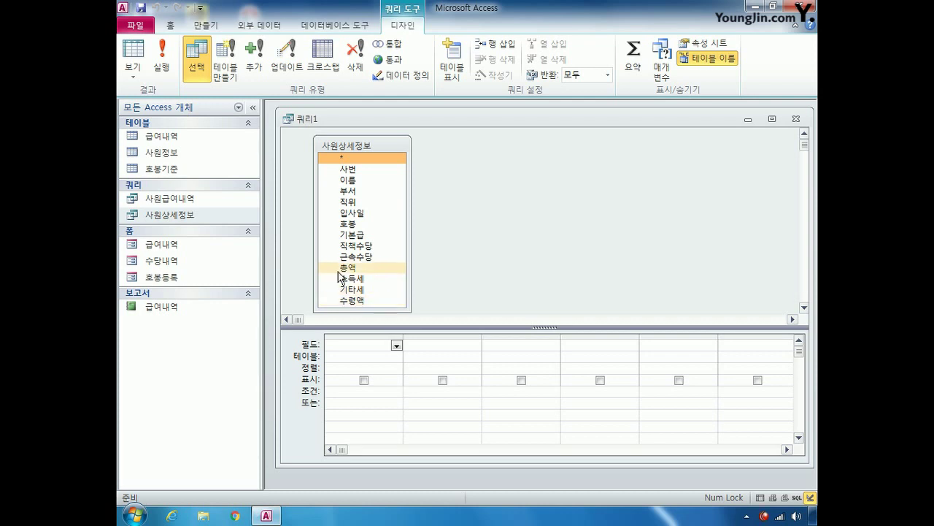
{"action": "double_click", "coordinate": [355, 191]}
{"action": "double_click", "coordinate": [355, 201]}
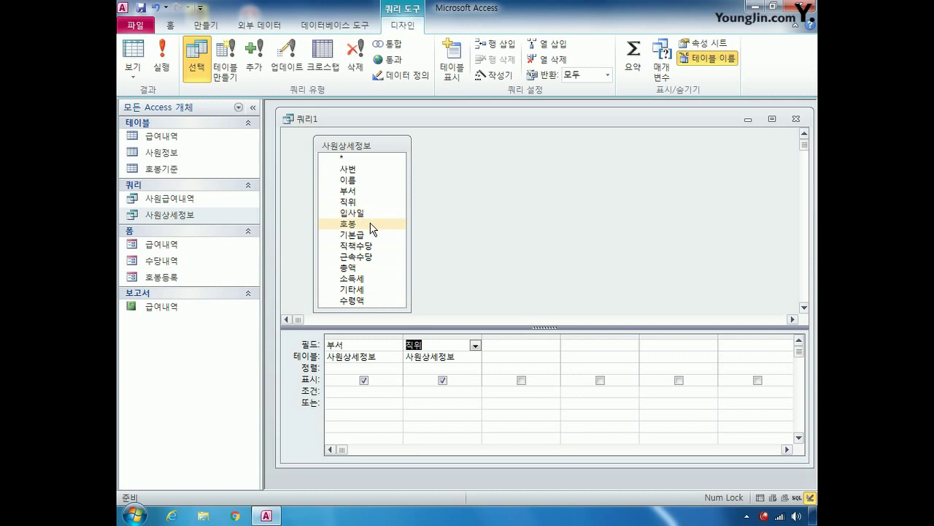
{"action": "double_click", "coordinate": [360, 235]}
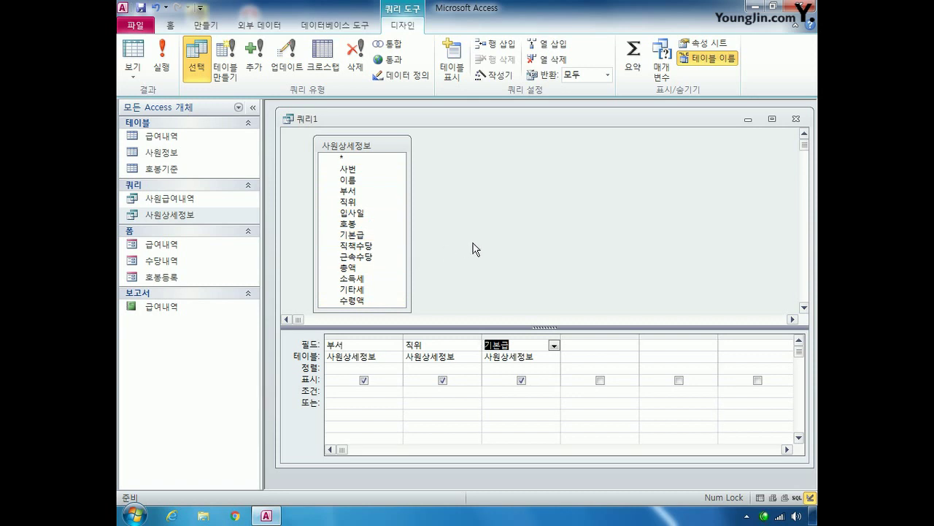
{"action": "left_click", "coordinate": [633, 59]}
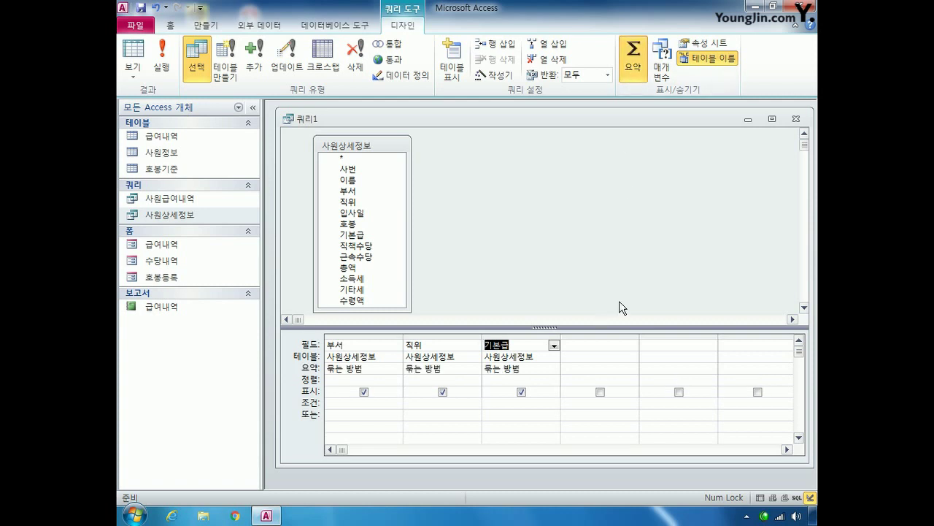
Add the calculated field 수당합 평균: [직책수당]+[근속수당] in the first empty column of the query grid
{"action": "left_click", "coordinate": [632, 346]}
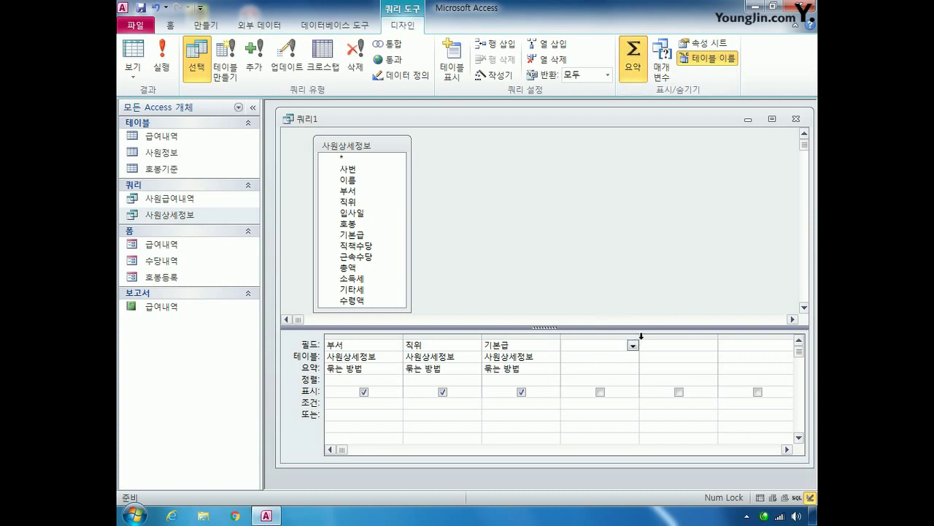
{"action": "left_click_drag", "start_coordinate": [640, 338], "coordinate": [707, 338]}
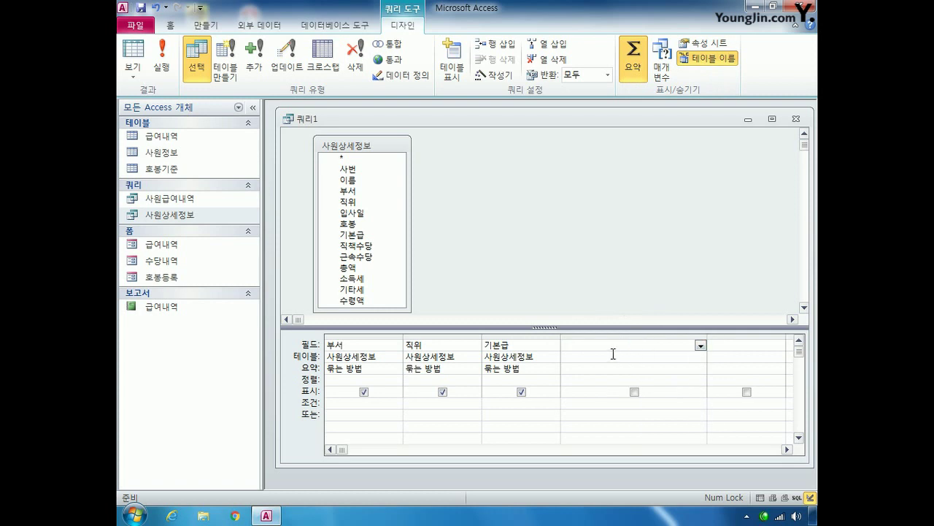
{"action": "type", "text": "수령"}
{"action": "type", "text": "합 평균 "}
{"action": "type", "text": ":"}
{"action": "type", "text": "[직책수당"}
{"action": "type", "text": "]+"}
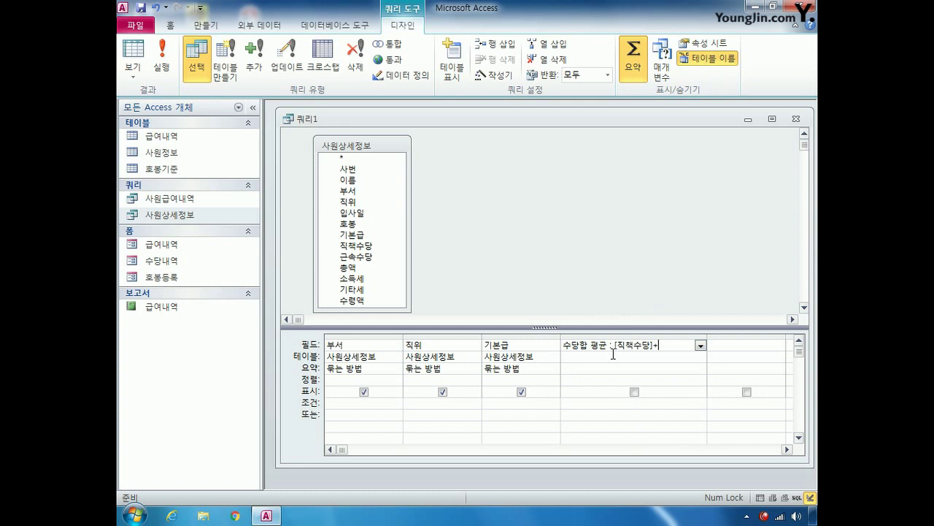
{"action": "type", "text": "[근속수당]"}
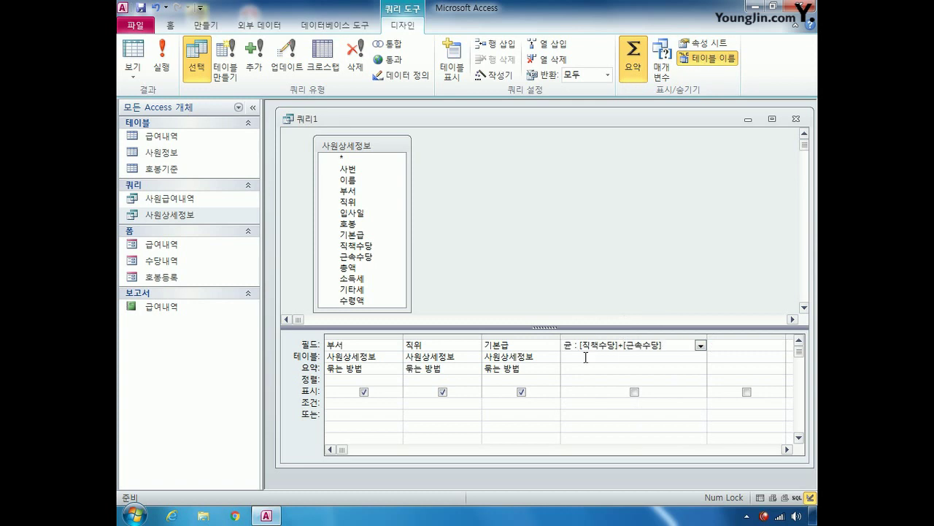
Set the summary function of the 수당합 평균 and 기본급 columns to average (평균)
{"action": "left_click", "coordinate": [532, 368]}
{"action": "left_click", "coordinate": [650, 368]}
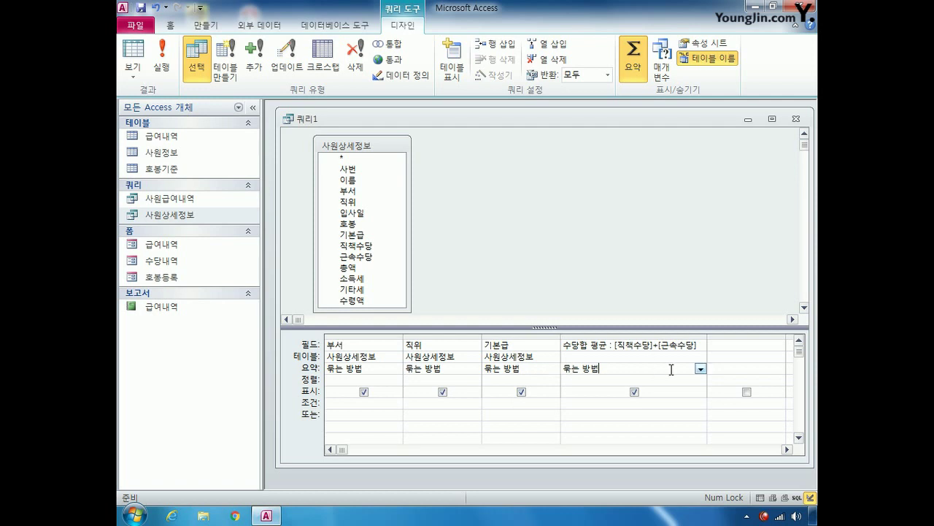
{"action": "left_click", "coordinate": [699, 368]}
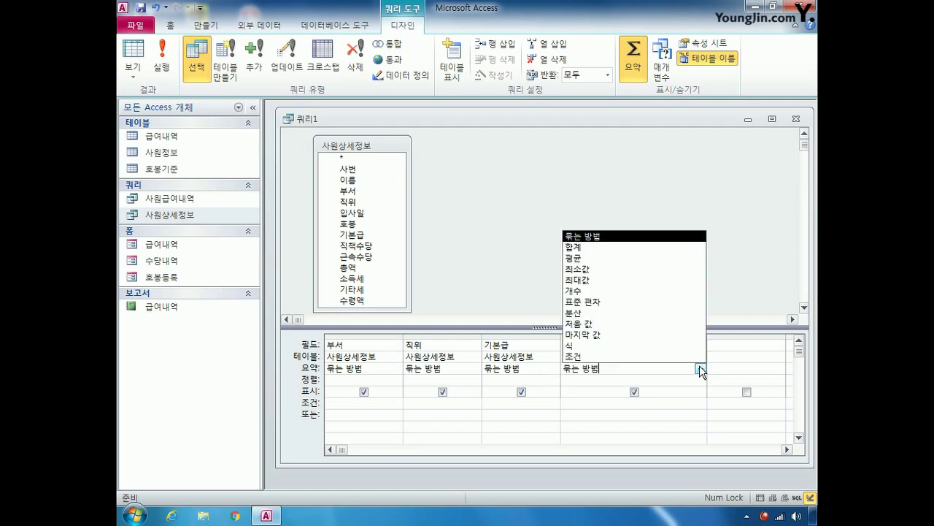
{"action": "left_click", "coordinate": [664, 258]}
{"action": "left_click", "coordinate": [552, 373]}
{"action": "left_click", "coordinate": [554, 370]}
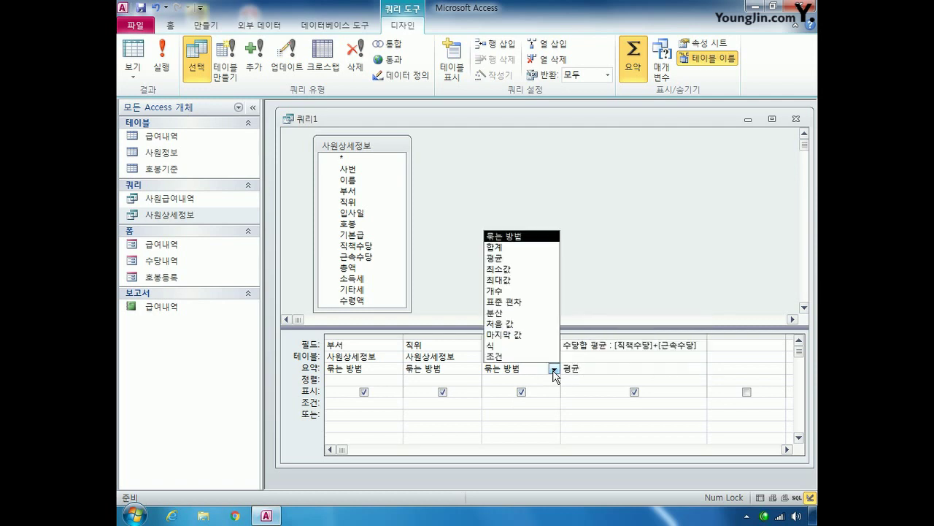
{"action": "left_click", "coordinate": [519, 259]}
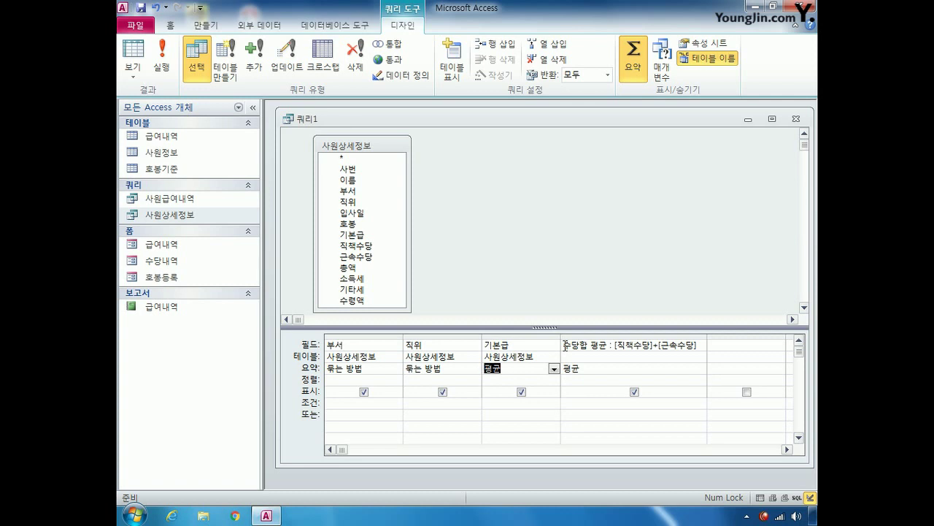
Set the display format of the 수당합 평균 field to currency (통화)
{"action": "left_click", "coordinate": [604, 348]}
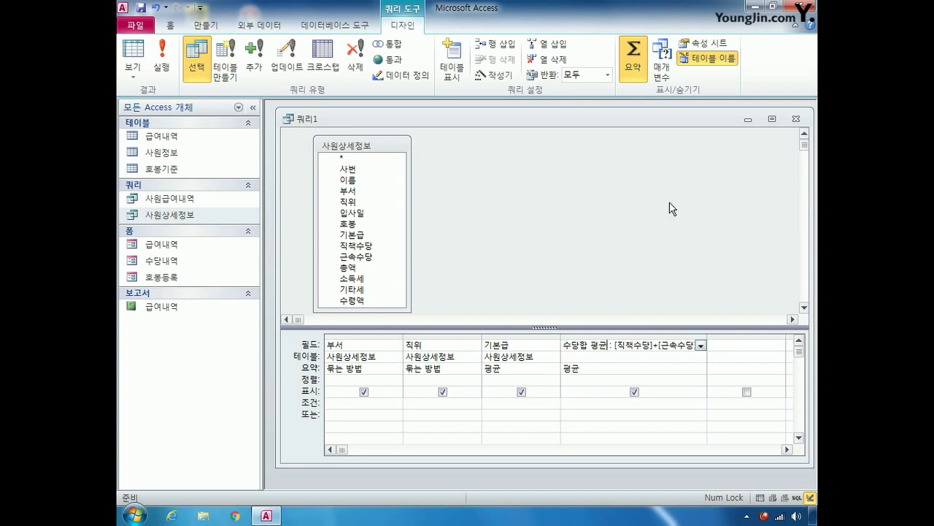
{"action": "left_click", "coordinate": [704, 43]}
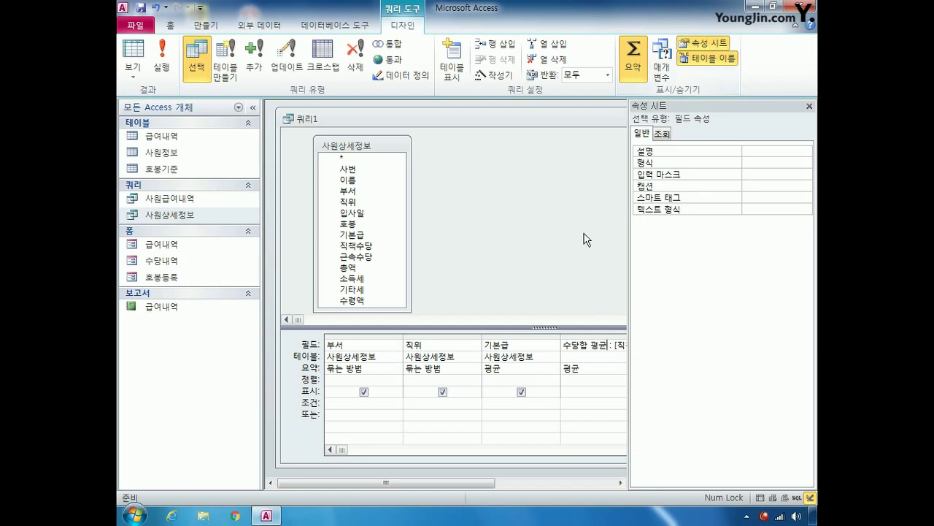
{"action": "left_click", "coordinate": [767, 162]}
{"action": "left_click", "coordinate": [806, 163]}
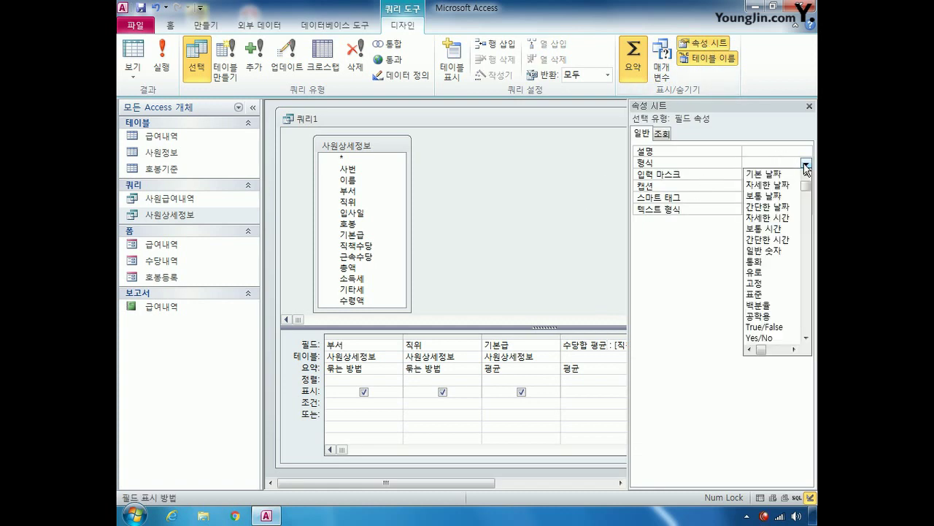
{"action": "left_click", "coordinate": [775, 261]}
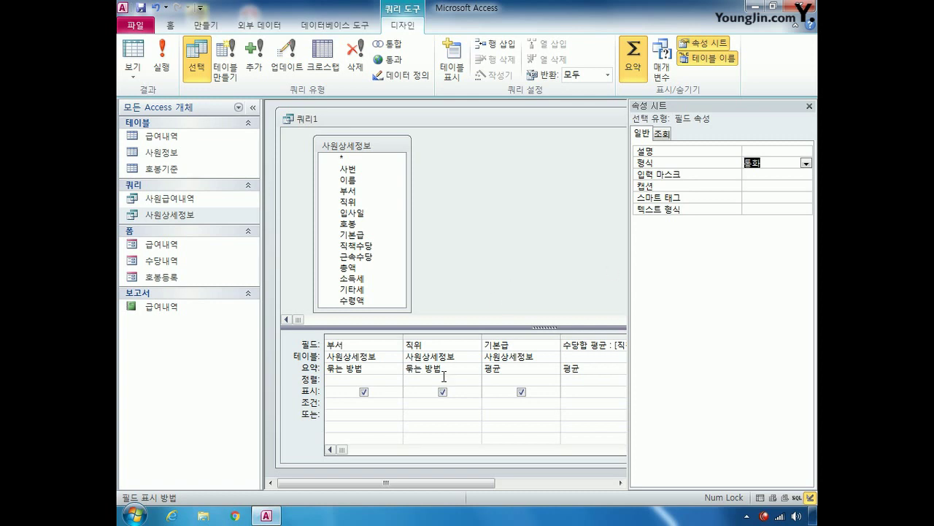
Enter the criterion in ("전산팀","특별팀","홍보팀") for the 부서 field, closing the property sheet and widening the 부서 column
{"action": "left_click", "coordinate": [809, 106]}
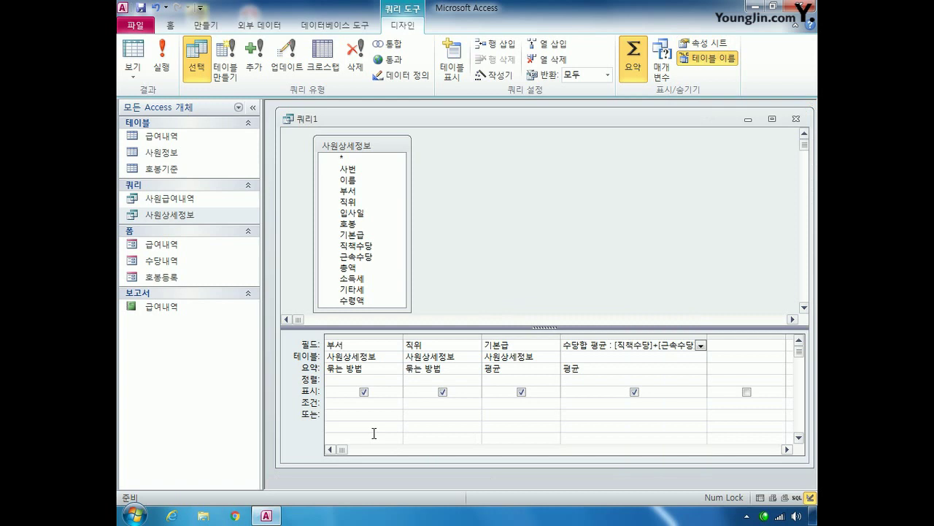
{"action": "left_click", "coordinate": [341, 402]}
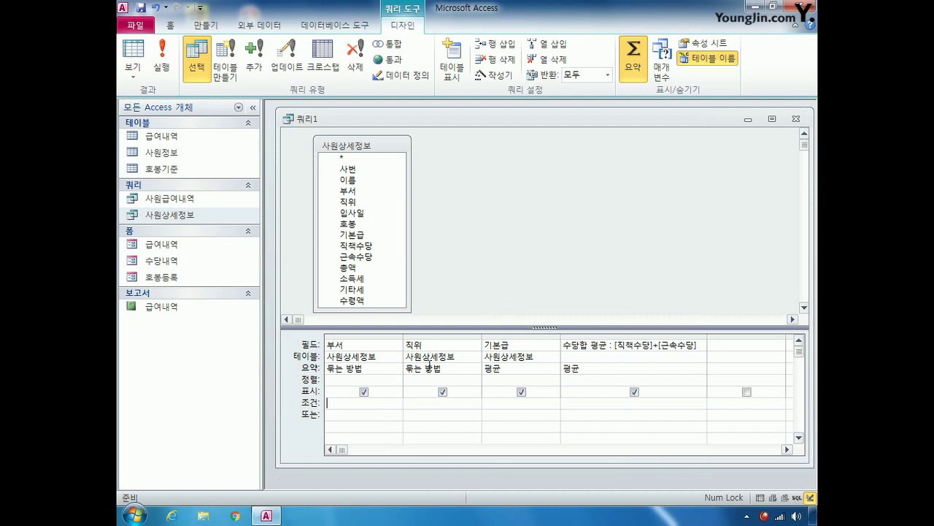
{"action": "left_click_drag", "start_coordinate": [403, 337], "coordinate": [448, 336]}
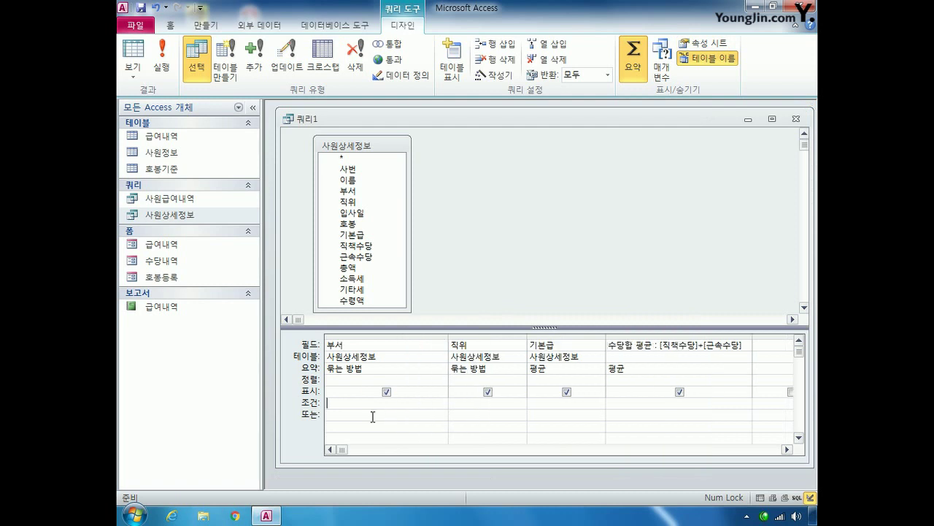
{"action": "type", "text": "ㅑ"}
{"action": "type", "text": "in ("}
{"action": "type", "text": "\"\",\"\""}
{"action": "type", "text": ",\"\""}
{"action": "type", "text": ")"}
{"action": "key", "text": "Left"}
{"action": "key", "text": "Left"}
{"action": "key", "text": "Left"}
{"action": "key", "text": "Left"}
{"action": "key", "text": "Left"}
{"action": "key", "text": "Left"}
{"action": "key", "text": "Left"}
{"action": "key", "text": "Left"}
{"action": "type", "text": "전산팀"}
{"action": "key", "text": "Right"}
{"action": "key", "text": "Right"}
{"action": "key", "text": "Right"}
{"action": "type", "text": "특별팀\",\""}
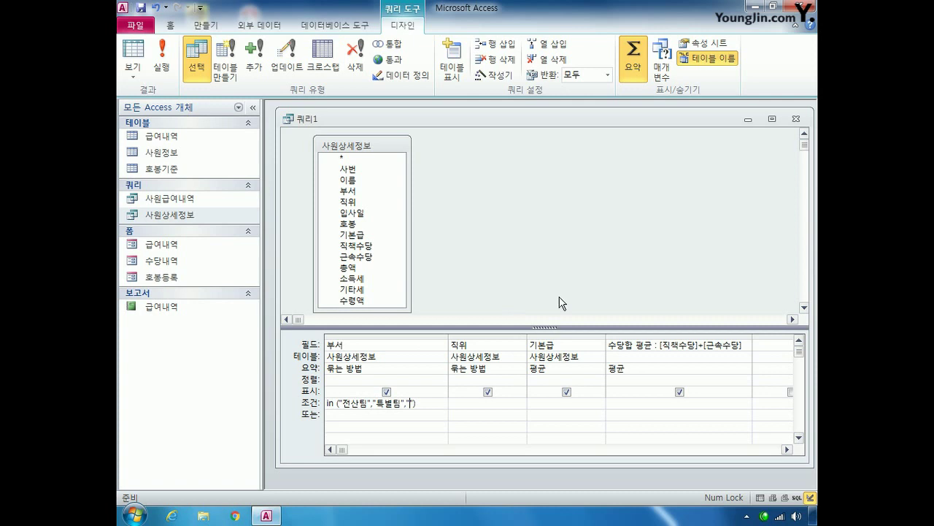
{"action": "type", "text": "홍보팀"}
Close the summary query and save it under the name 직위지급평균
{"action": "left_click", "coordinate": [798, 119]}
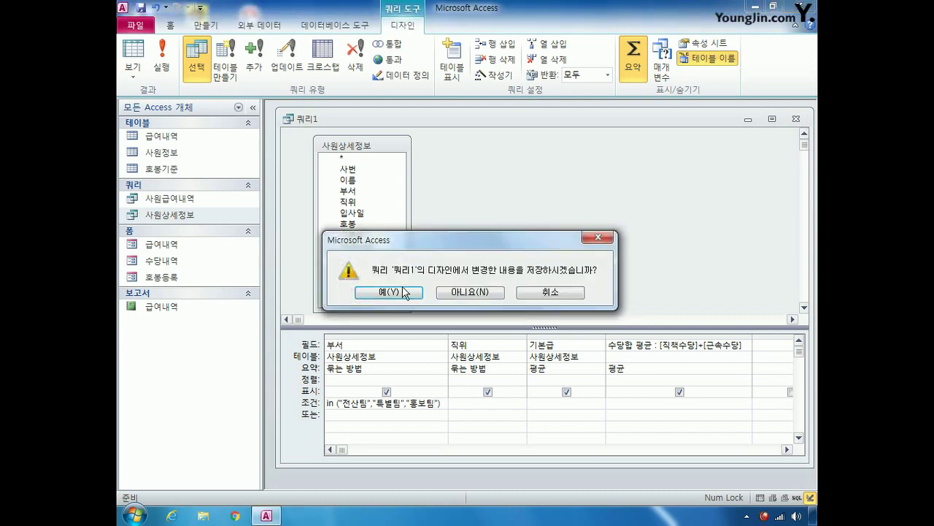
{"action": "key", "text": "Return"}
{"action": "type", "text": "직위"}
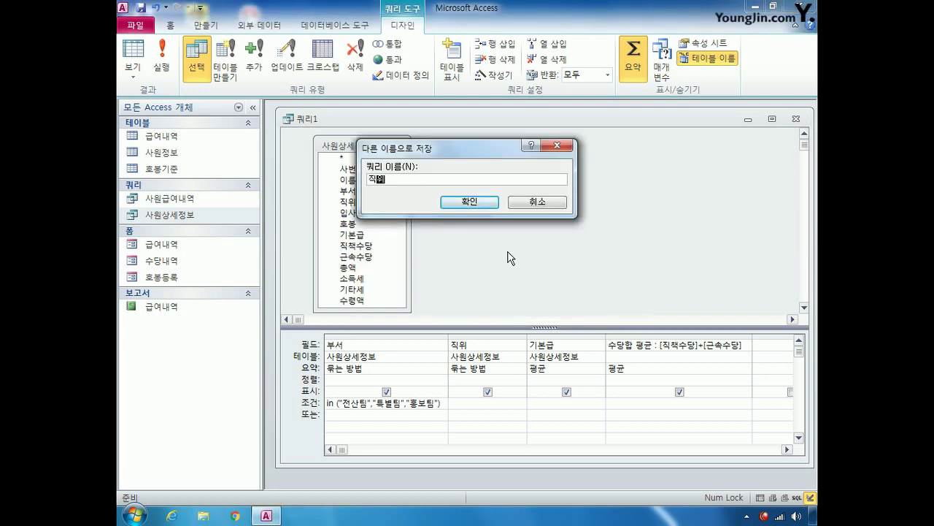
{"action": "type", "text": "지별평균"}
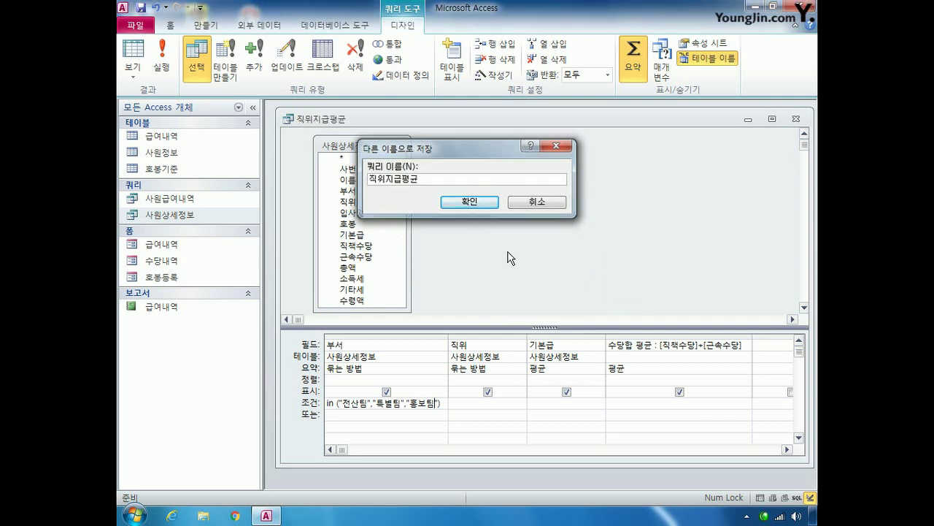
{"action": "key", "text": "Return"}
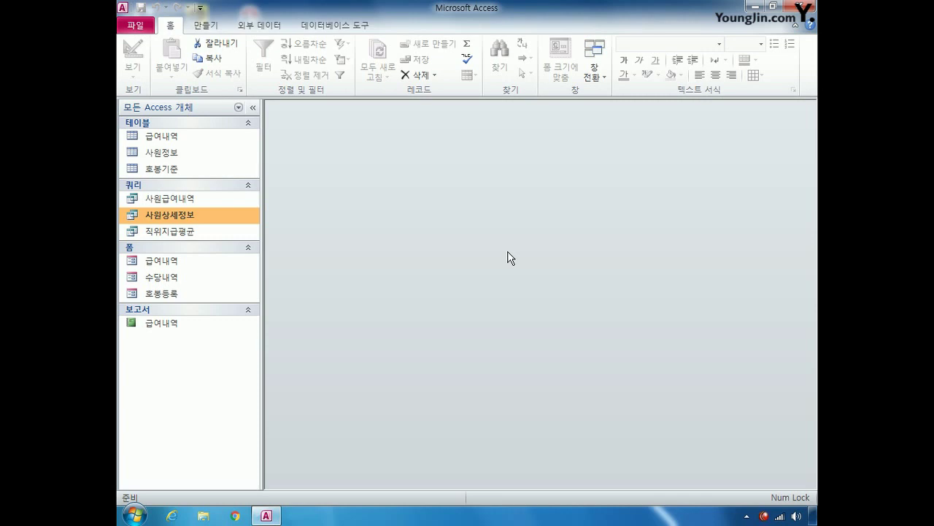
Create a new query in design view based on the 사원상세정보 query and enlarge its field list to show all fields
{"action": "left_click", "coordinate": [215, 29]}
{"action": "left_click", "coordinate": [330, 73]}
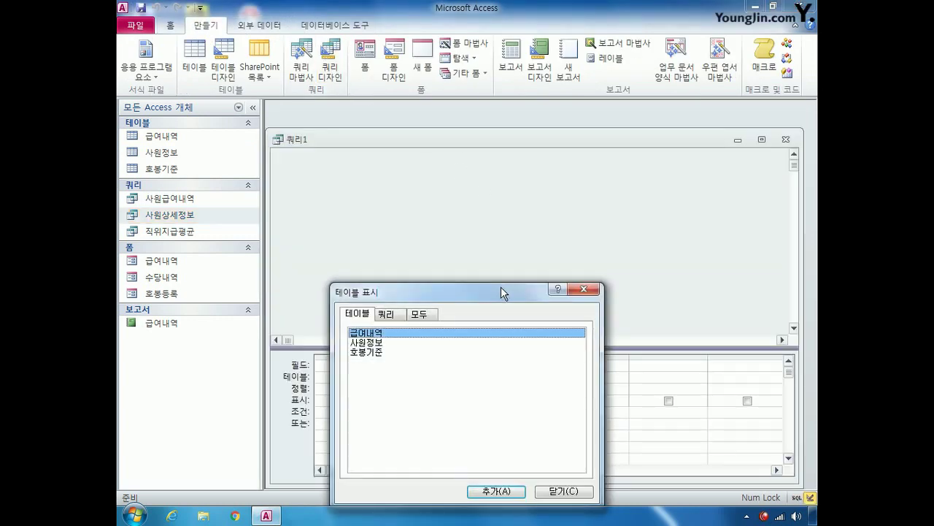
{"action": "left_click", "coordinate": [386, 314]}
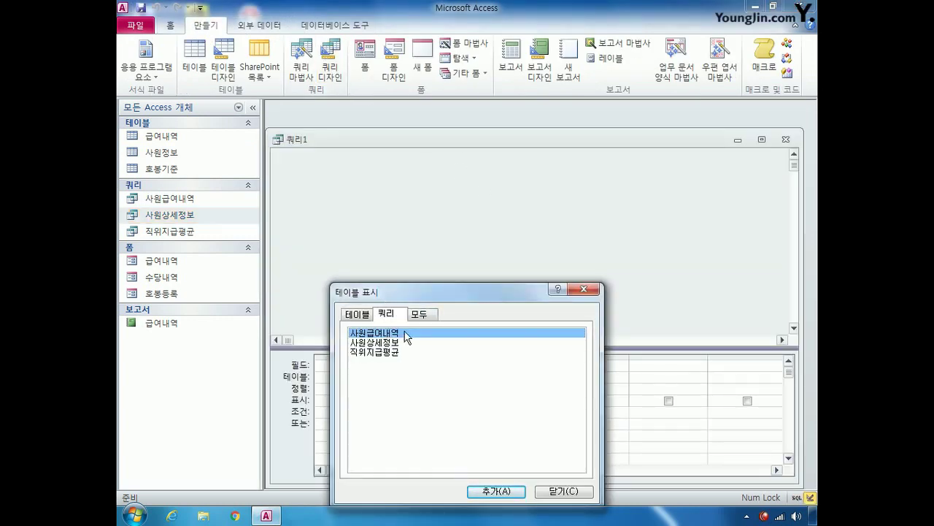
{"action": "double_click", "coordinate": [390, 343]}
{"action": "left_click", "coordinate": [554, 492]}
{"action": "left_click_drag", "start_coordinate": [367, 253], "coordinate": [356, 333]}
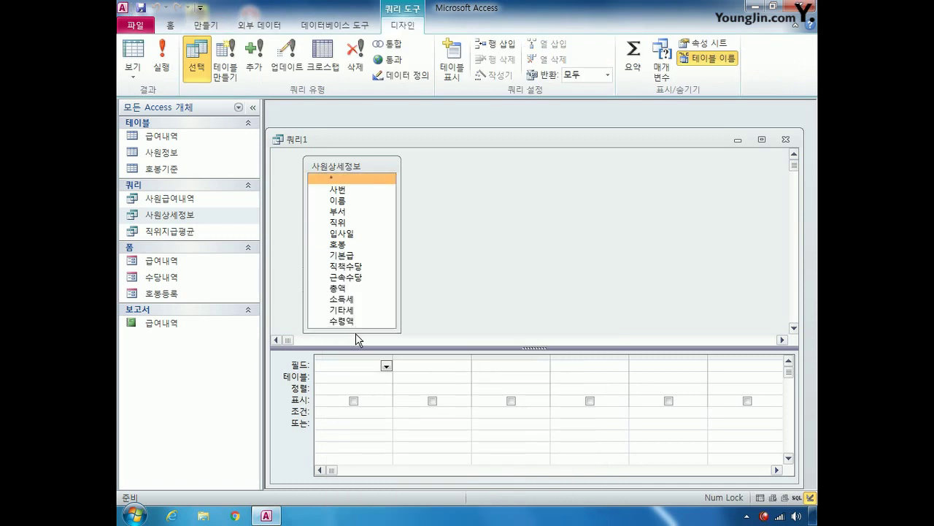
Add the 직위, 부서, 사번 and 수령액 fields to the query grid and turn on the totals row (요약)
{"action": "double_click", "coordinate": [343, 223]}
{"action": "double_click", "coordinate": [343, 213]}
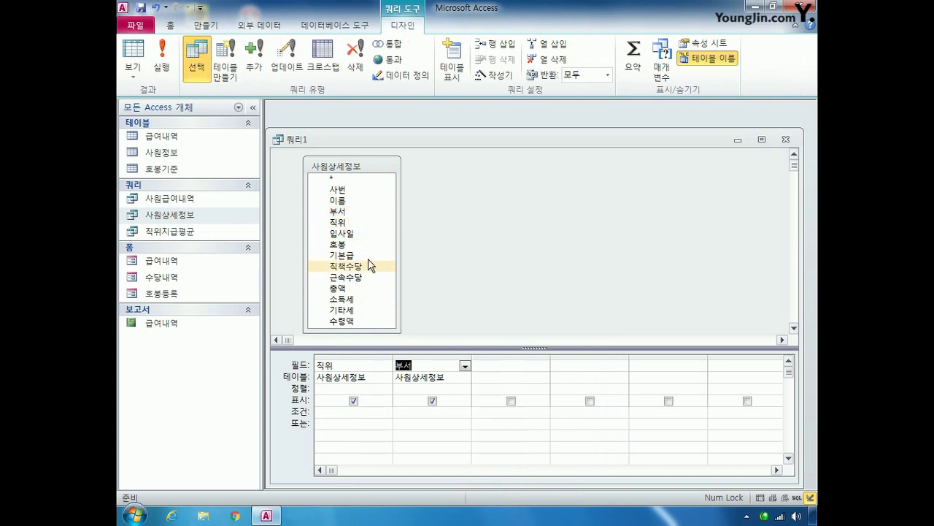
{"action": "double_click", "coordinate": [347, 189]}
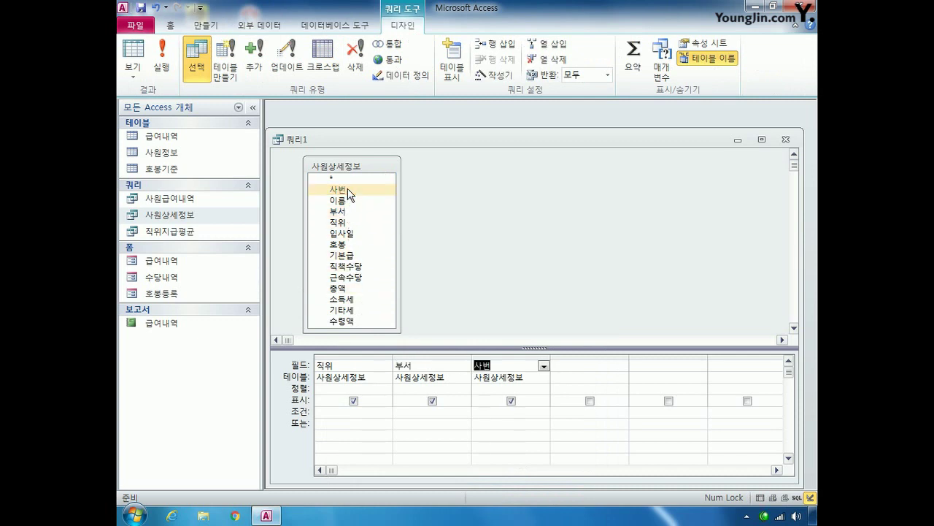
{"action": "double_click", "coordinate": [353, 320]}
{"action": "left_click", "coordinate": [633, 58]}
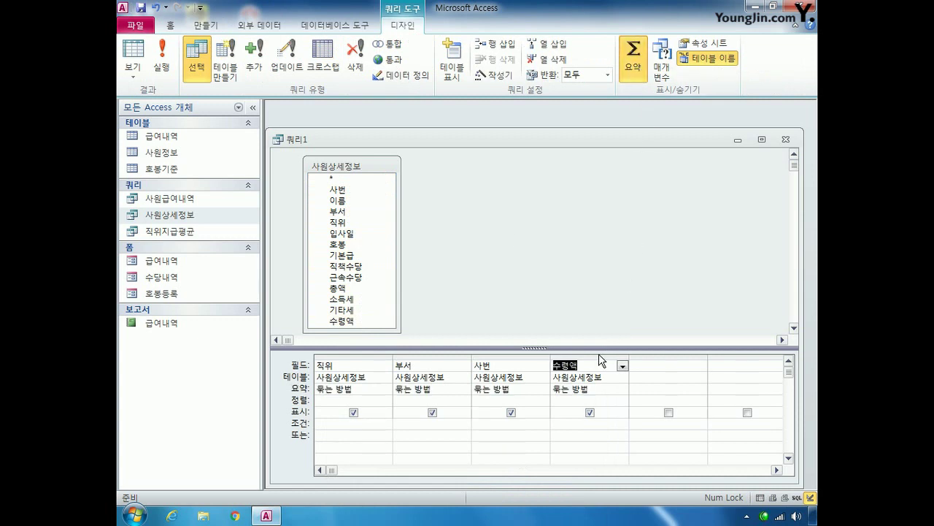
Set the summary function of 사번 to count (개수) and of 수령액 to average (평균)
{"action": "left_click", "coordinate": [511, 388]}
{"action": "left_click", "coordinate": [544, 389]}
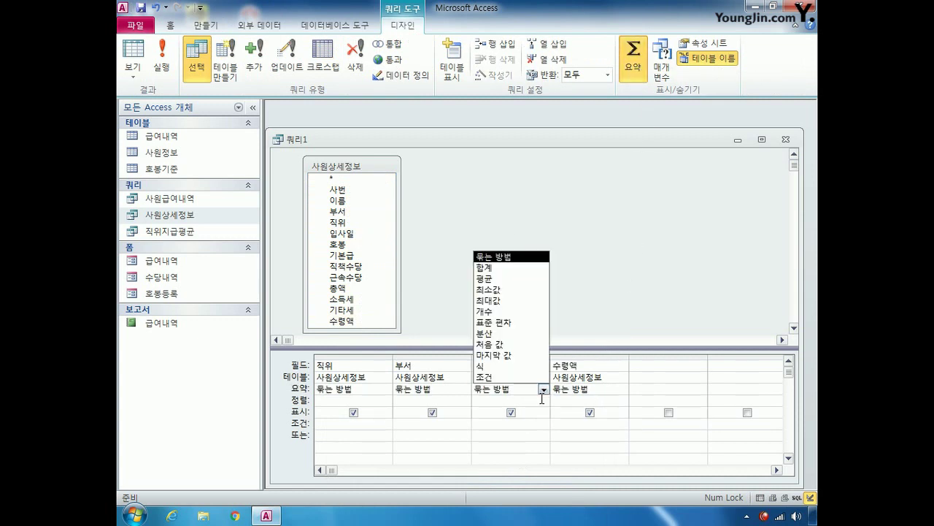
{"action": "left_click", "coordinate": [511, 312]}
{"action": "left_click", "coordinate": [622, 389]}
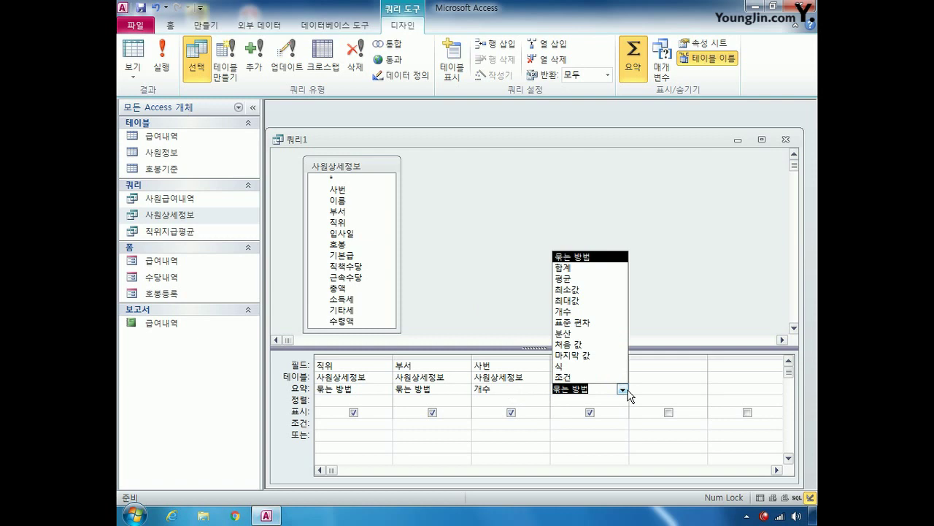
{"action": "left_click", "coordinate": [593, 279]}
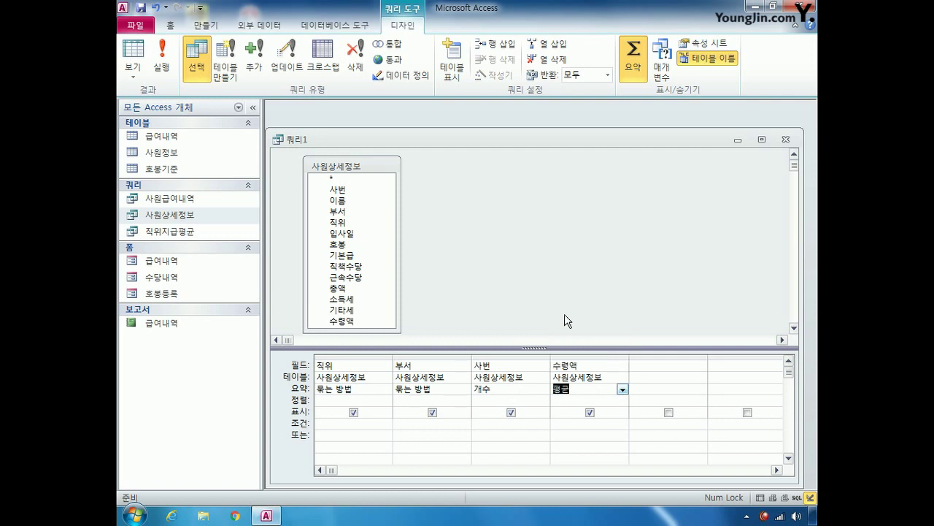
Enter the parameter prompt [조회할 직위를 입력하시오] as the criterion of the 직위 field
{"action": "left_click", "coordinate": [334, 429]}
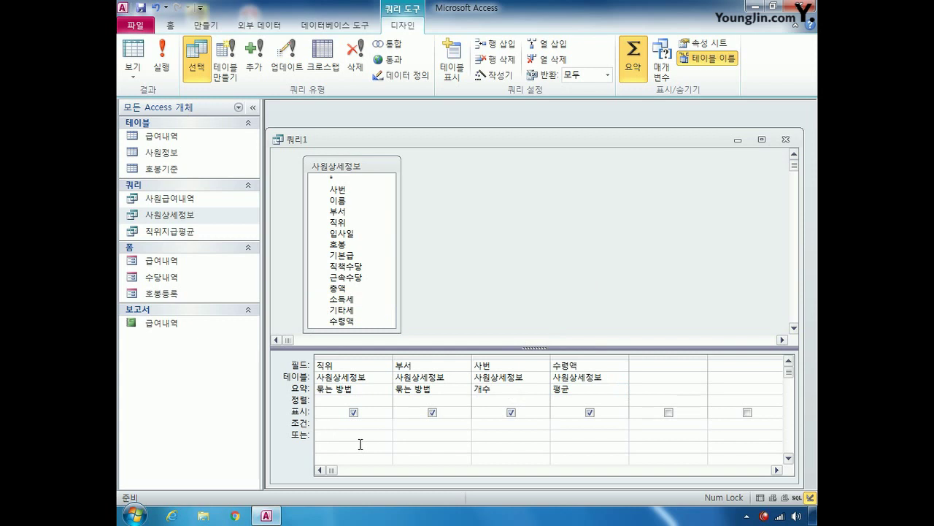
{"action": "type", "text": "[조회할 지"}
{"action": "type", "text": "위를 입"}
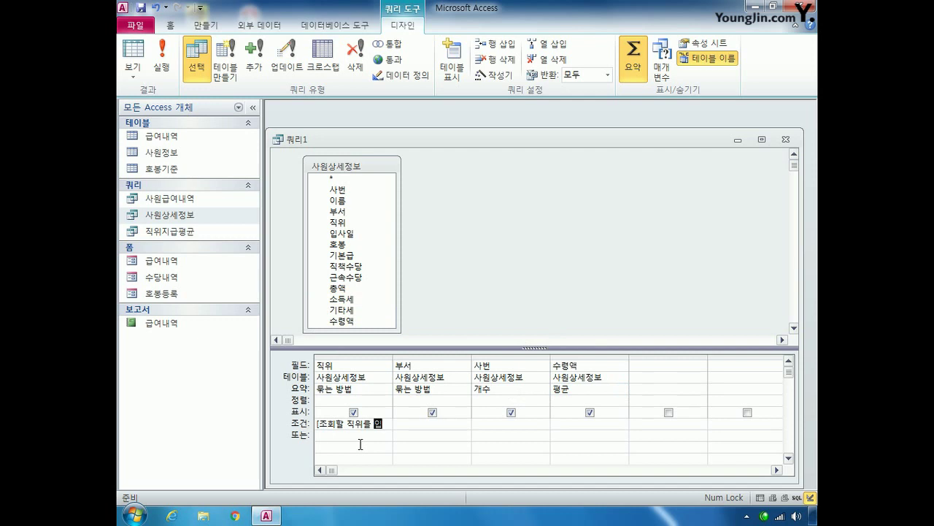
{"action": "type", "text": "력하시오"}
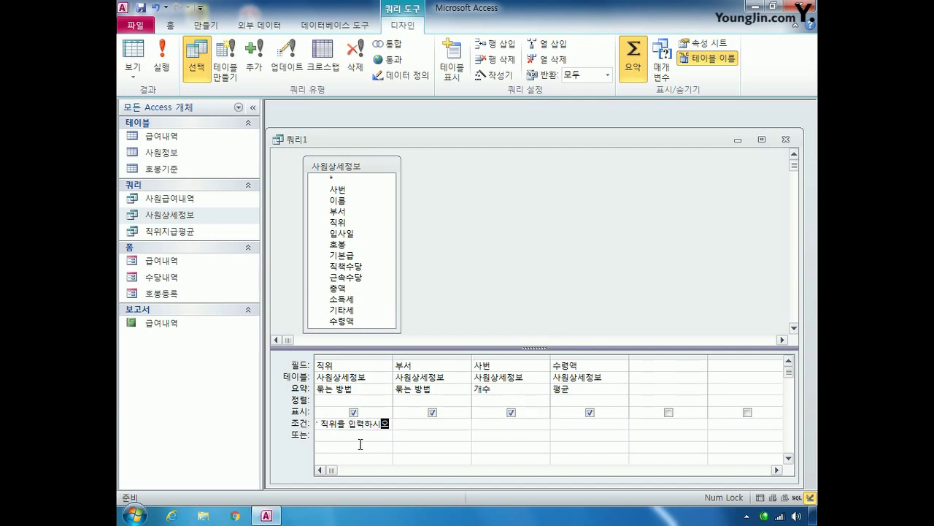
{"action": "type", "text": "]"}
Close the parameter query and save it under the name 직위별조회
{"action": "left_click", "coordinate": [785, 138]}
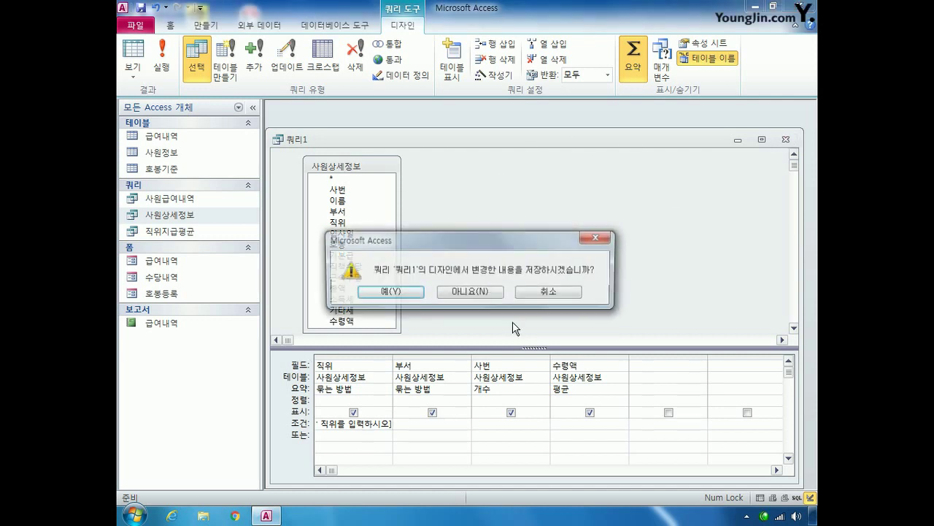
{"action": "left_click", "coordinate": [407, 297]}
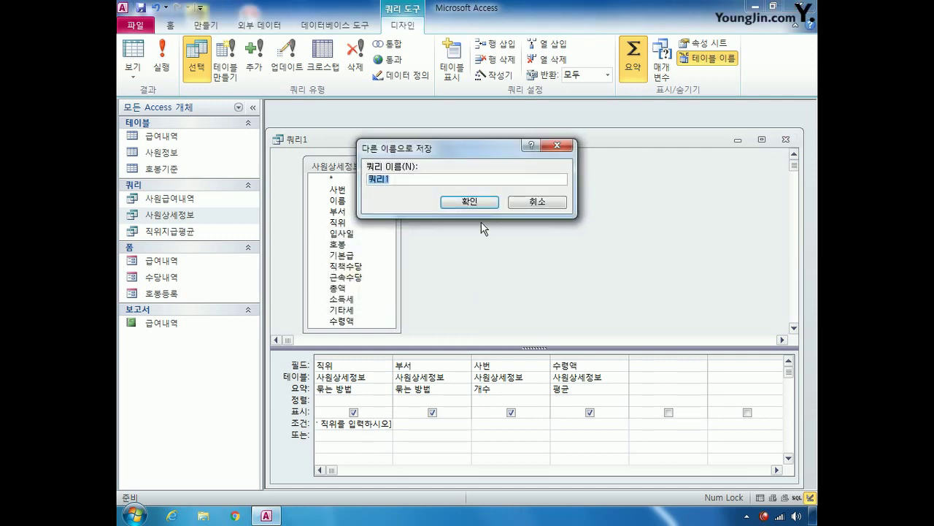
{"action": "type", "text": "직위별조회"}
{"action": "key", "text": "Return"}
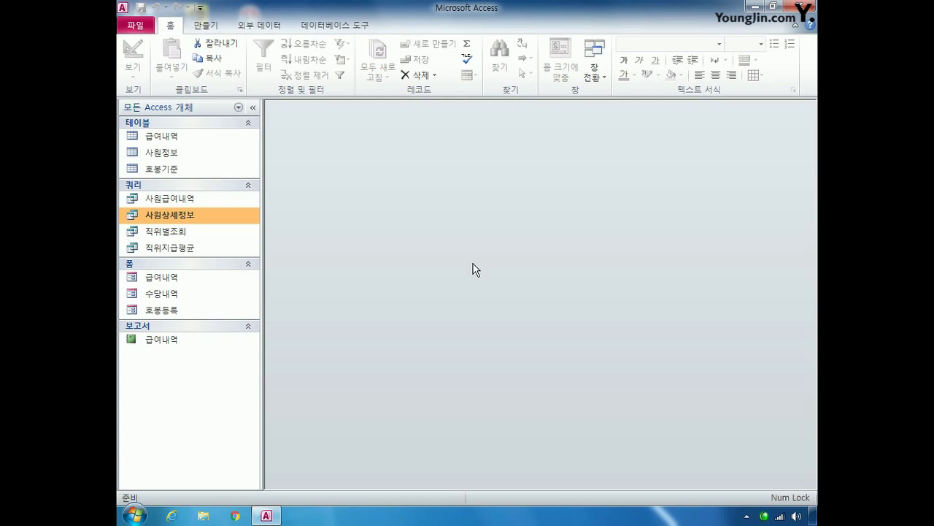
Start the crosstab query wizard and use the 사원상세정보 query as its source
{"action": "left_click", "coordinate": [206, 25]}
{"action": "left_click", "coordinate": [302, 70]}
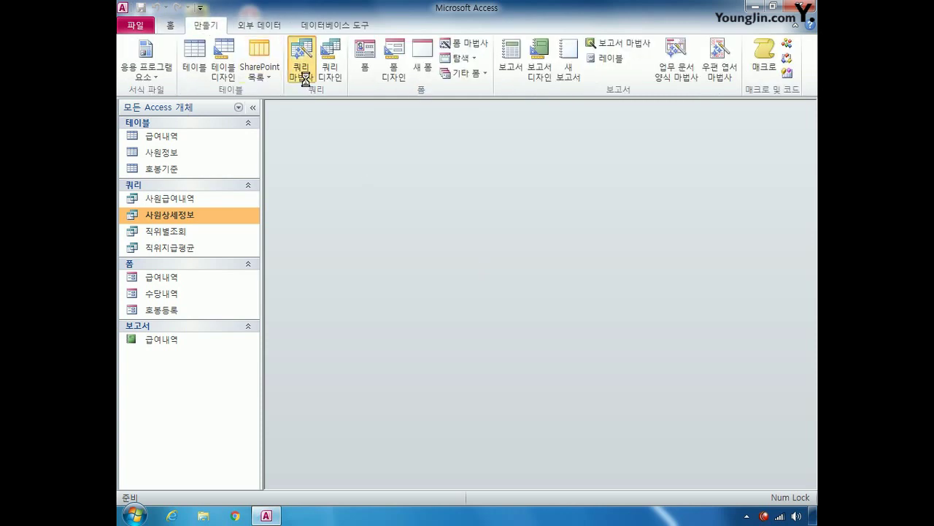
{"action": "double_click", "coordinate": [539, 155]}
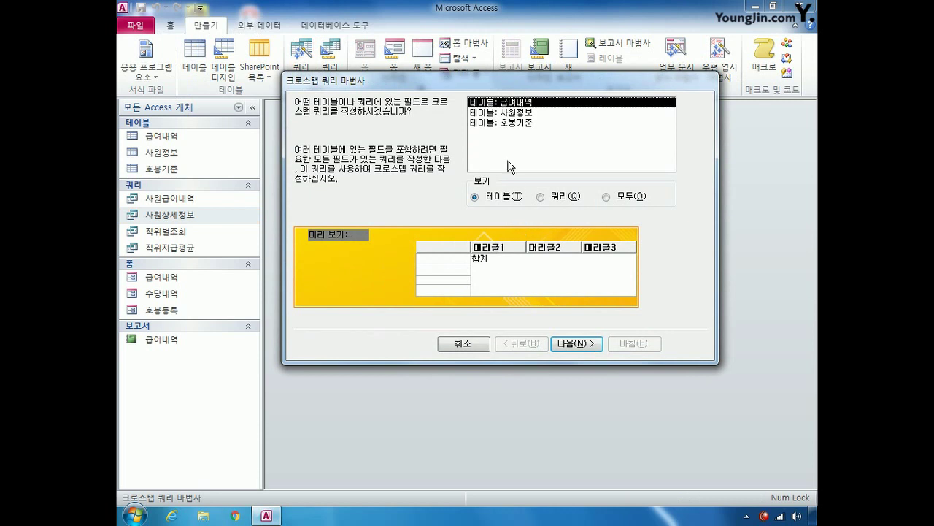
{"action": "left_click", "coordinate": [544, 196]}
{"action": "left_click", "coordinate": [526, 113]}
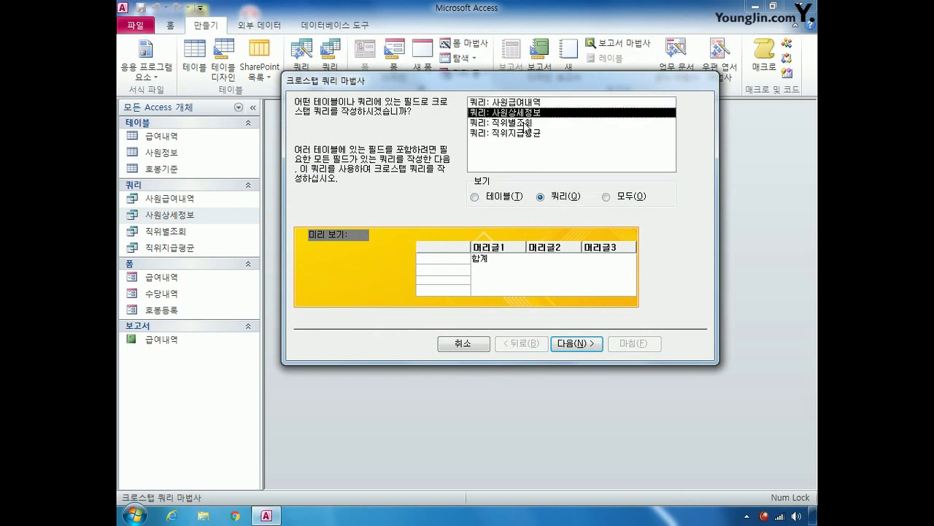
{"action": "left_click", "coordinate": [576, 343]}
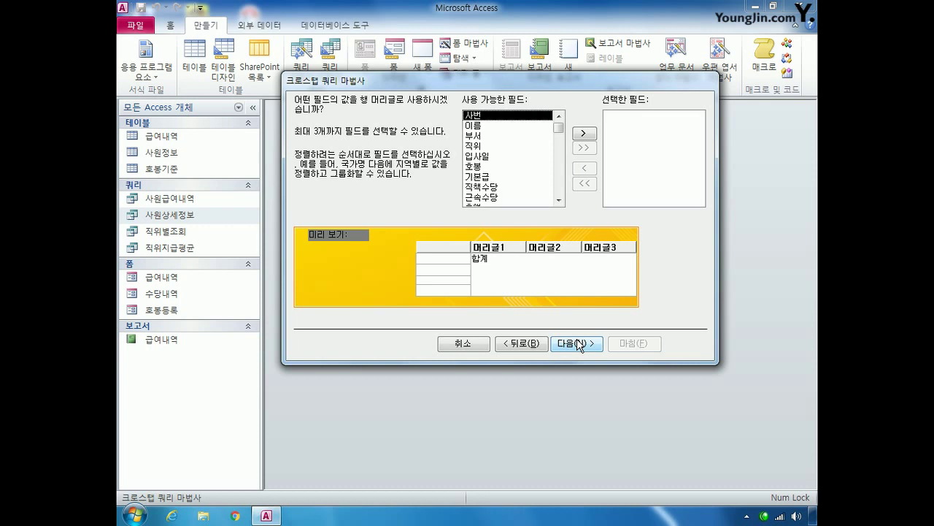
Use 부서 as the crosstab's row heading and 직위 as its column heading
{"action": "double_click", "coordinate": [485, 136]}
{"action": "left_click", "coordinate": [577, 343]}
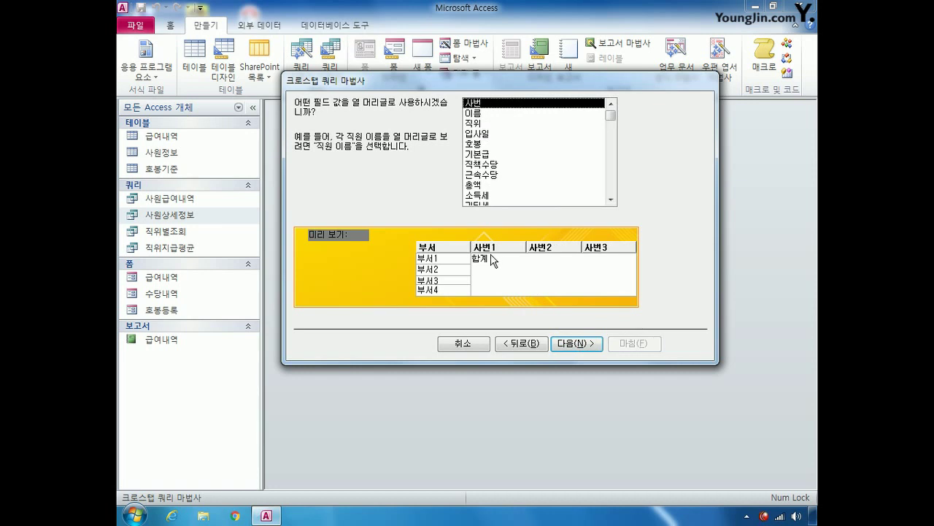
{"action": "double_click", "coordinate": [487, 123]}
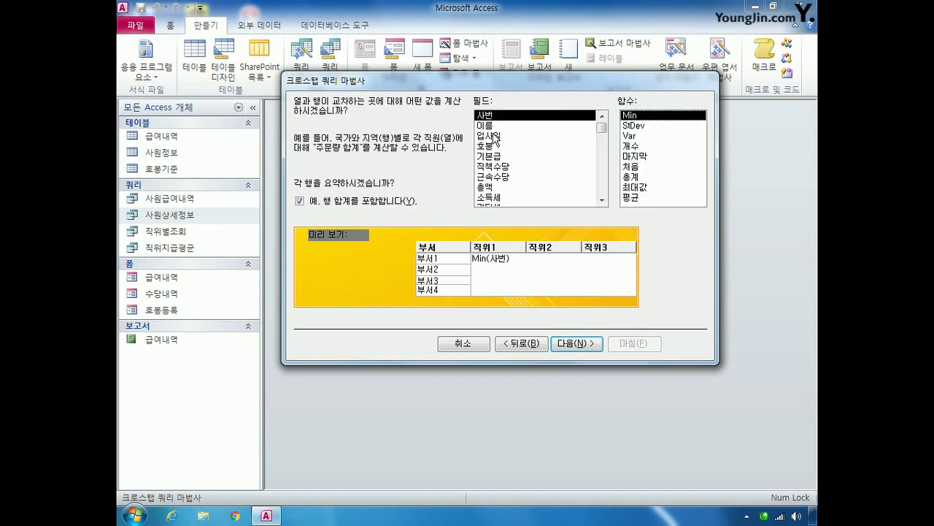
Set the crosstab's intersection value to the count (개수) of 사번
{"action": "left_click", "coordinate": [580, 341]}
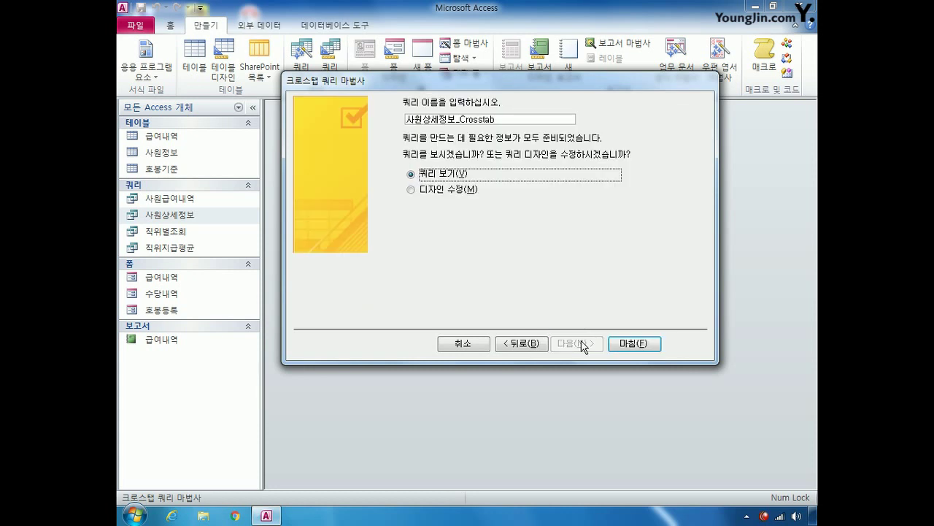
{"action": "left_click", "coordinate": [516, 347]}
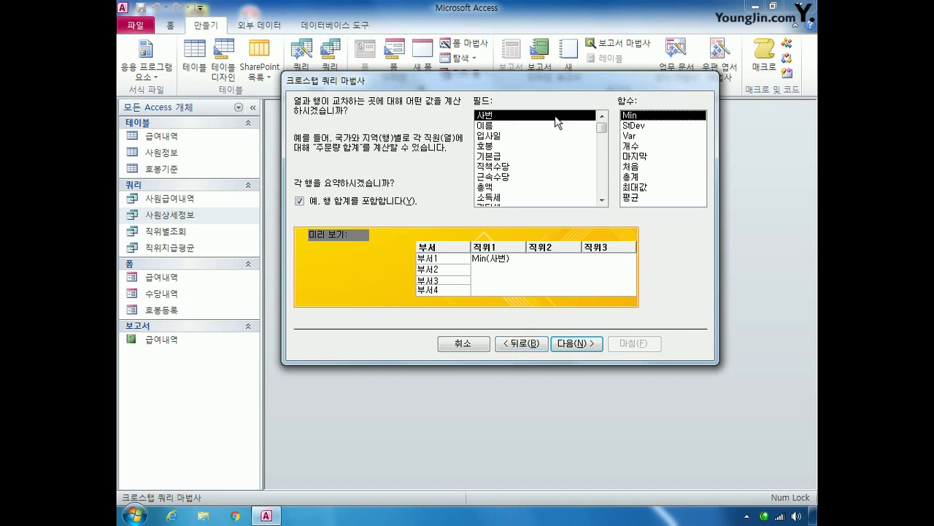
{"action": "left_click", "coordinate": [632, 146]}
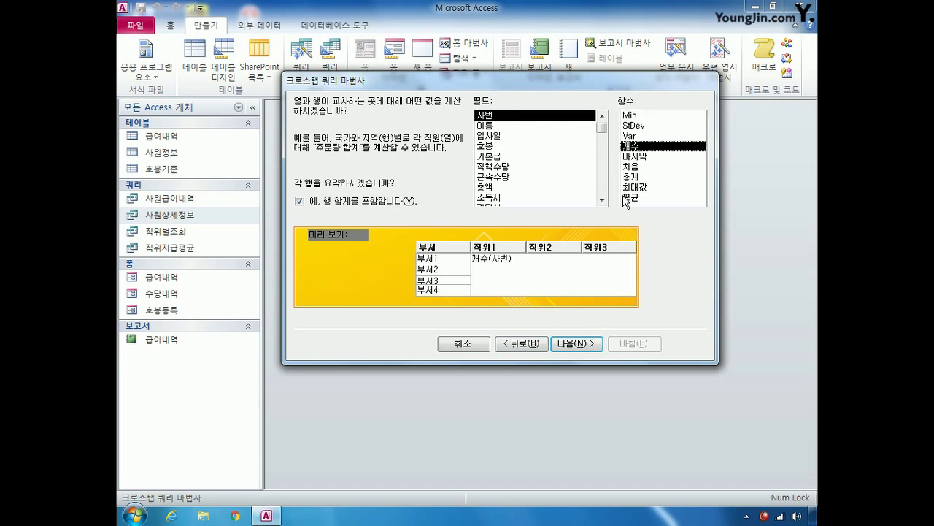
{"action": "left_click", "coordinate": [577, 347]}
Name the crosstab query 2005년이후입사자수 and finish the wizard with the option to modify the design (디자인 수정)
{"action": "left_click", "coordinate": [411, 189]}
{"action": "left_click_drag", "start_coordinate": [513, 119], "coordinate": [343, 120]}
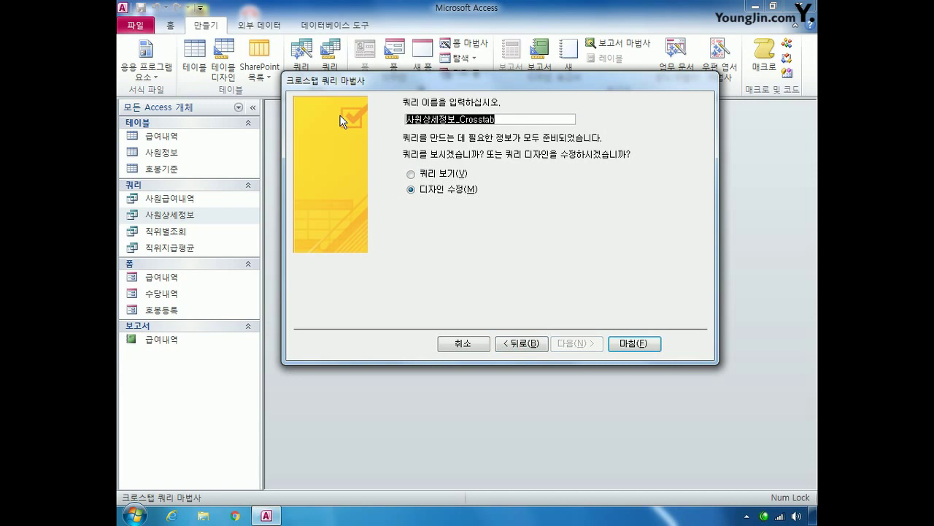
{"action": "type", "text": "200"}
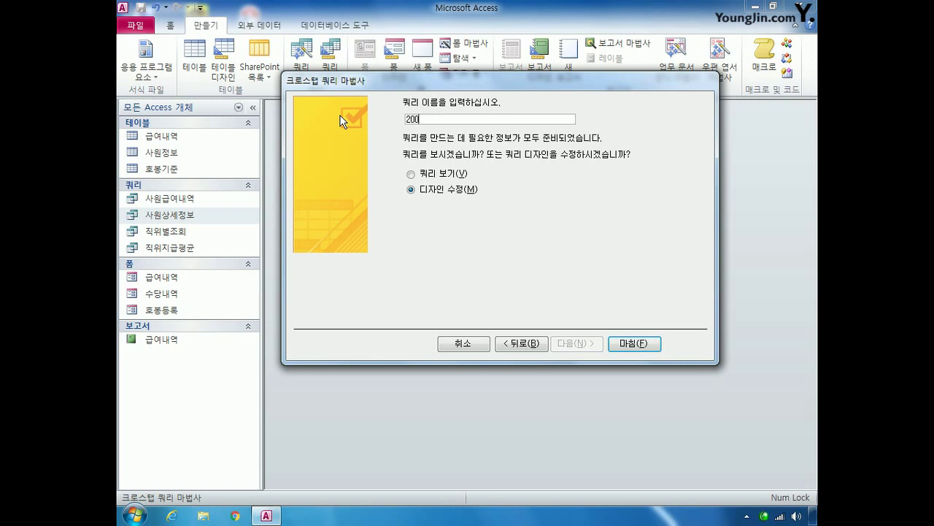
{"action": "type", "text": "5년이후입사자수"}
{"action": "left_click", "coordinate": [647, 345]}
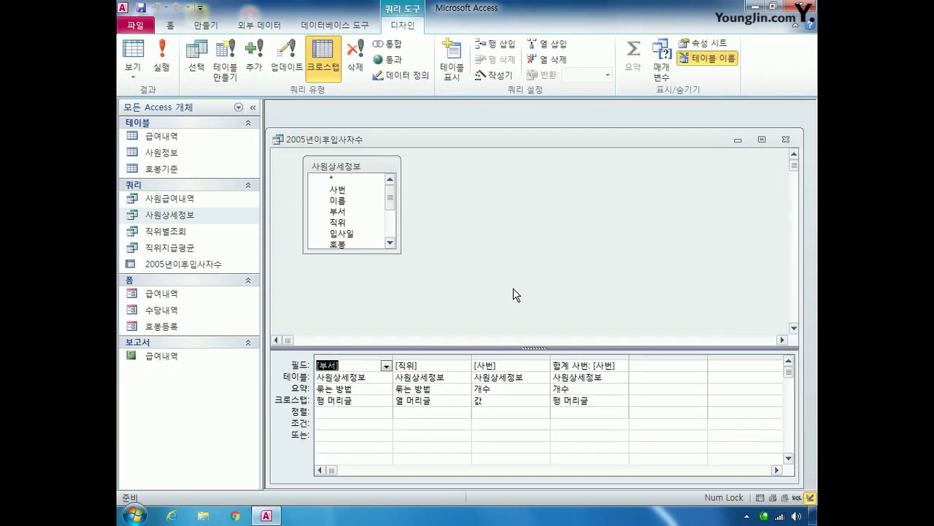
Add the 입사일 field to the crosstab design grid and place its column between 부서 and 직위
{"action": "left_click_drag", "start_coordinate": [461, 143], "coordinate": [468, 124]}
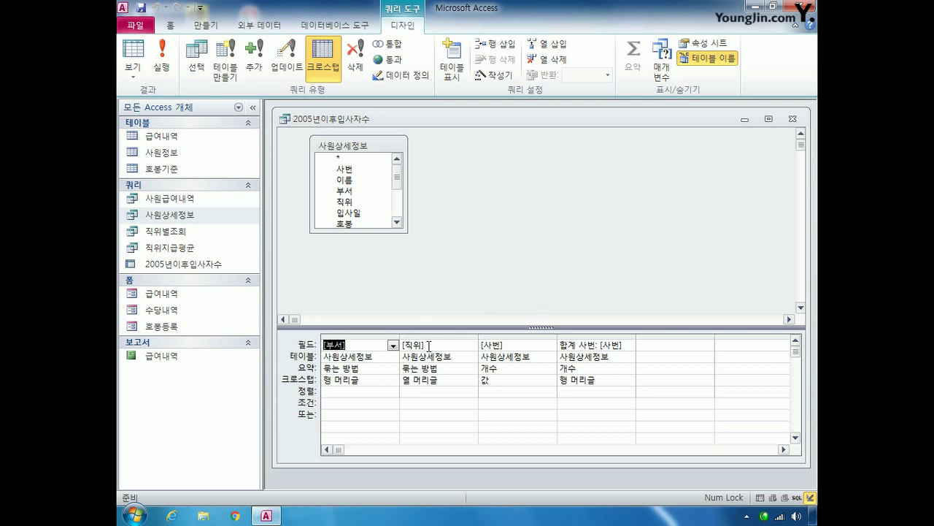
{"action": "left_click", "coordinate": [407, 346]}
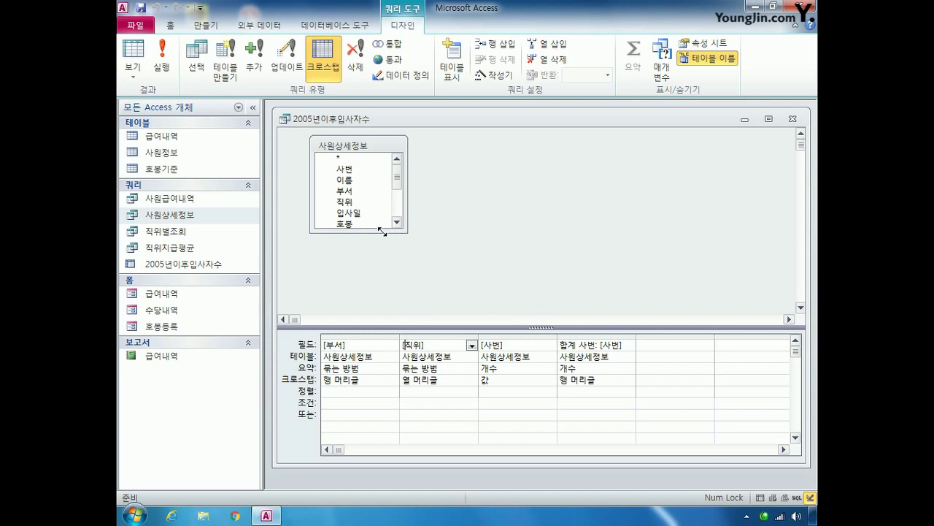
{"action": "left_click_drag", "start_coordinate": [378, 232], "coordinate": [373, 313]}
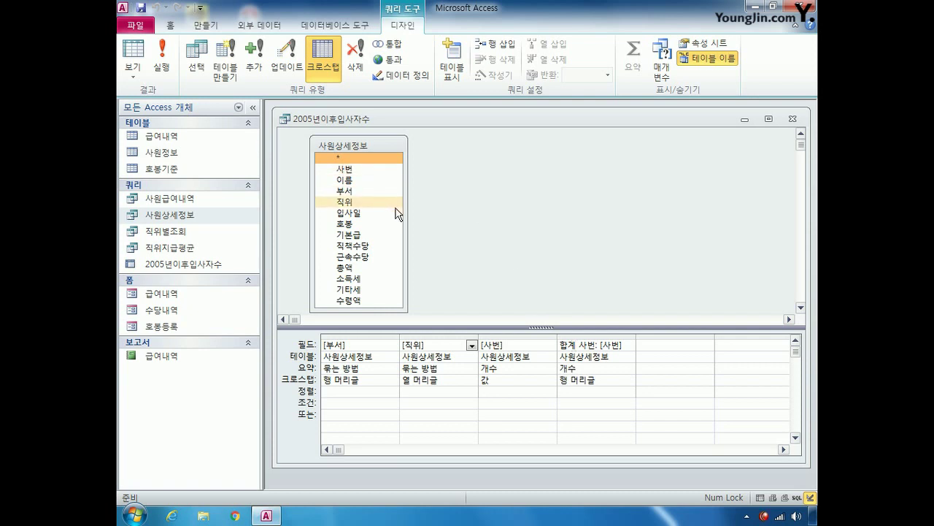
{"action": "double_click", "coordinate": [361, 214]}
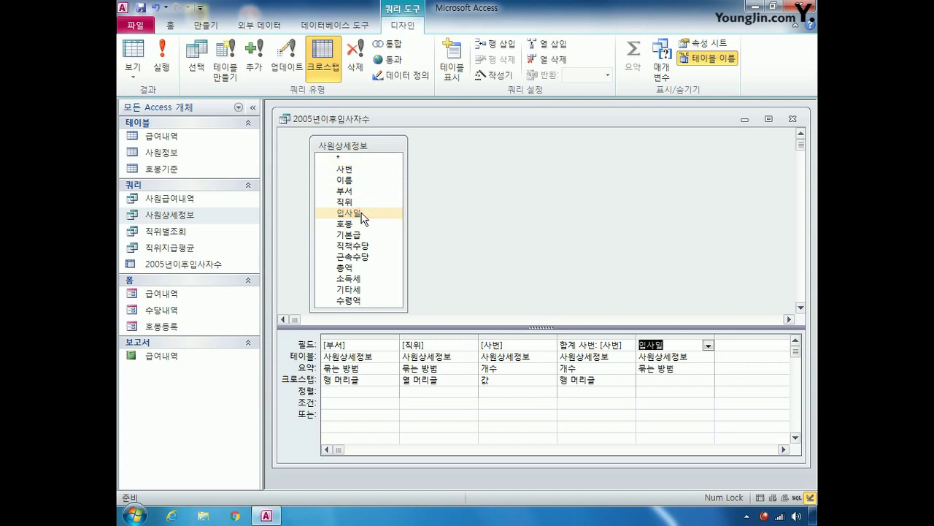
{"action": "left_click", "coordinate": [675, 337]}
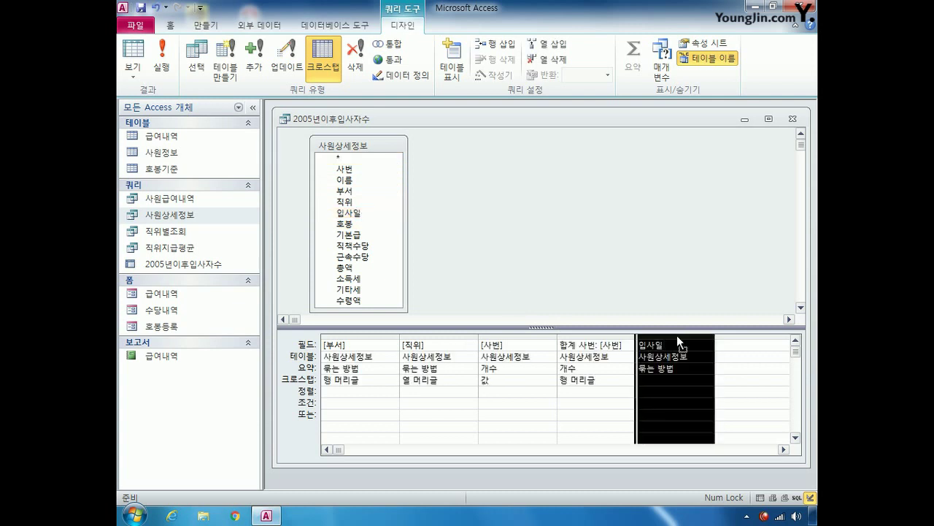
{"action": "left_click_drag", "start_coordinate": [676, 335], "coordinate": [418, 332]}
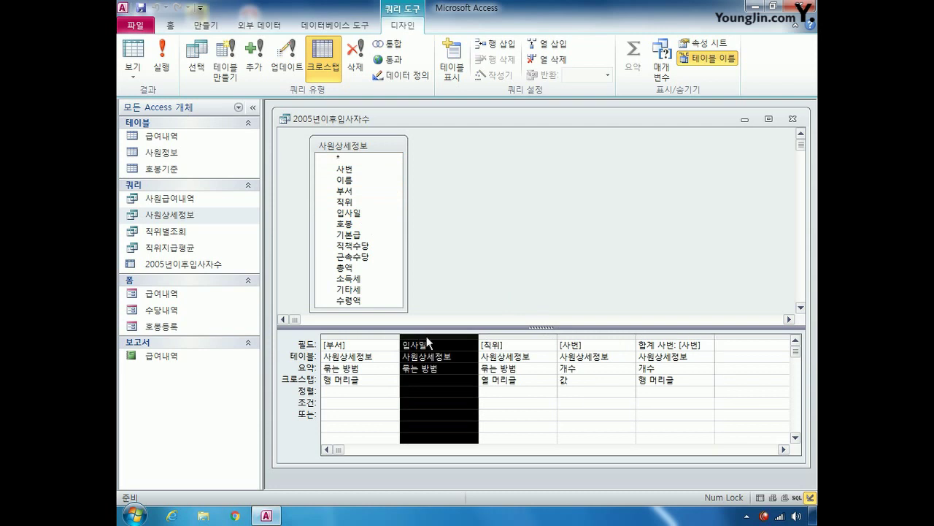
Set the crosstab role of the 입사일 column to row heading (행 머리글)
{"action": "left_click", "coordinate": [444, 371]}
{"action": "left_click", "coordinate": [446, 380]}
{"action": "left_click", "coordinate": [471, 380]}
{"action": "left_click", "coordinate": [437, 393]}
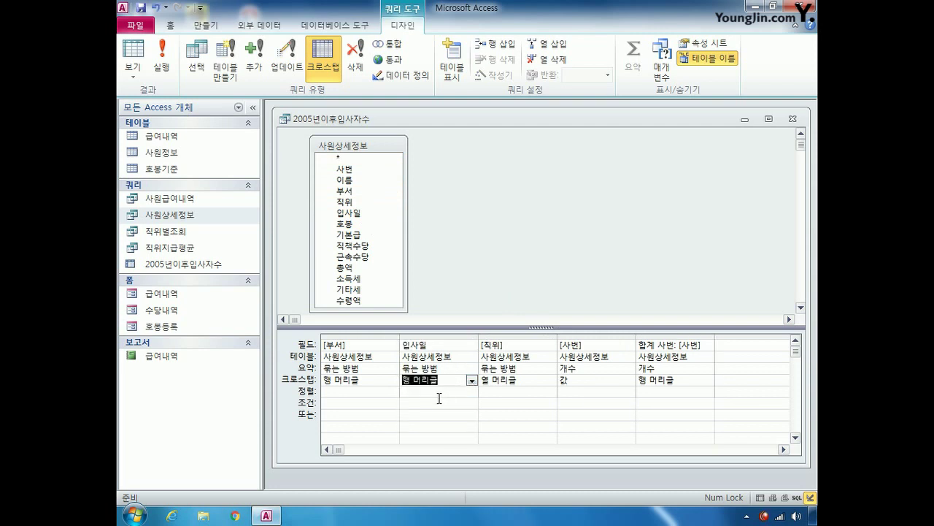
Sort both the 입사일 and 부서 columns in ascending order (오름차순)
{"action": "left_click", "coordinate": [422, 394]}
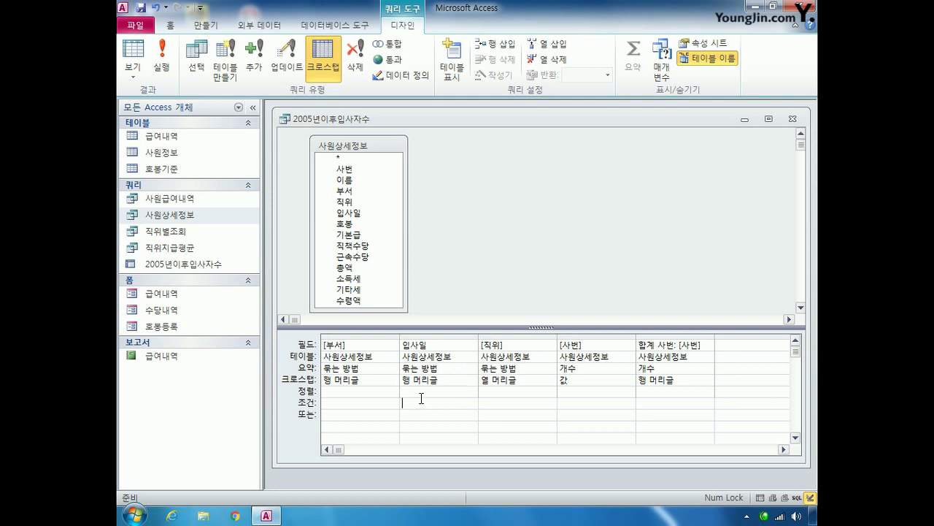
{"action": "left_click", "coordinate": [472, 392]}
{"action": "left_click", "coordinate": [458, 404]}
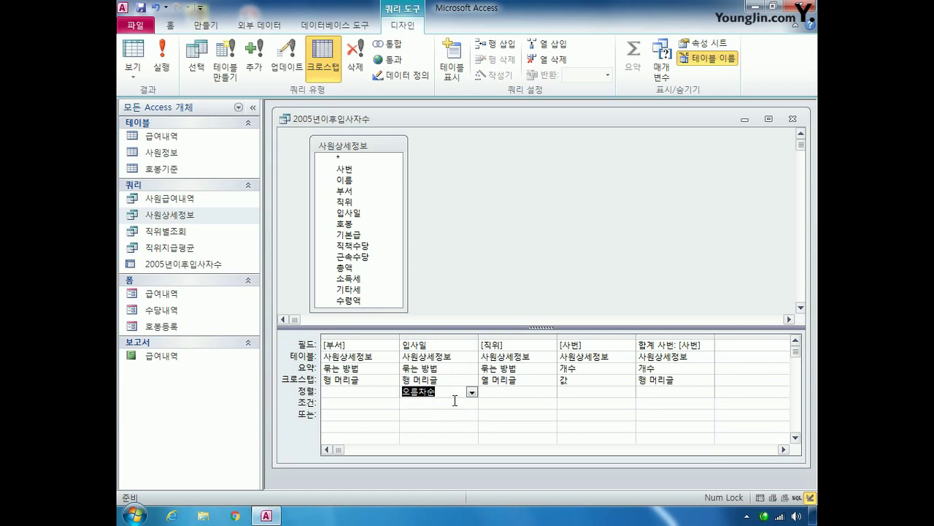
{"action": "left_click", "coordinate": [342, 392]}
{"action": "left_click", "coordinate": [393, 392]}
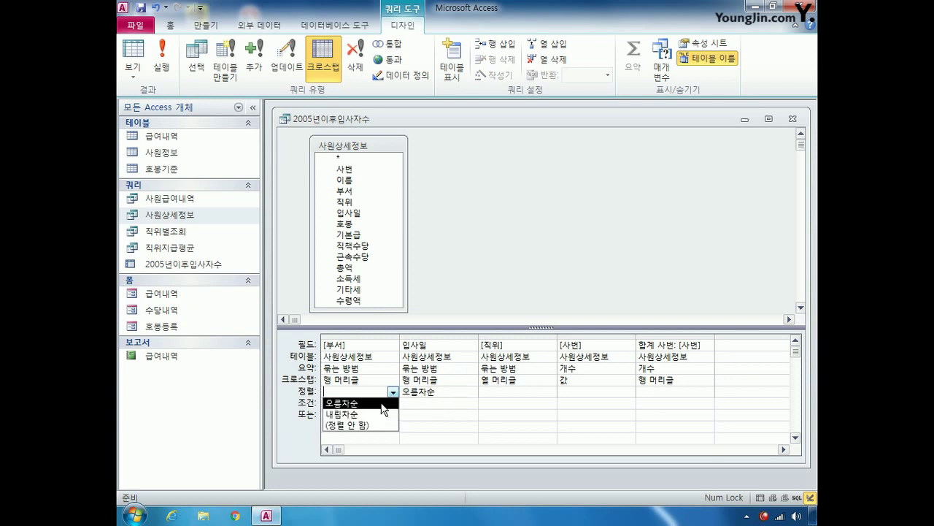
{"action": "left_click", "coordinate": [376, 403]}
Enter >=2005 as the criterion of the 입사일 column
{"action": "left_click", "coordinate": [416, 406]}
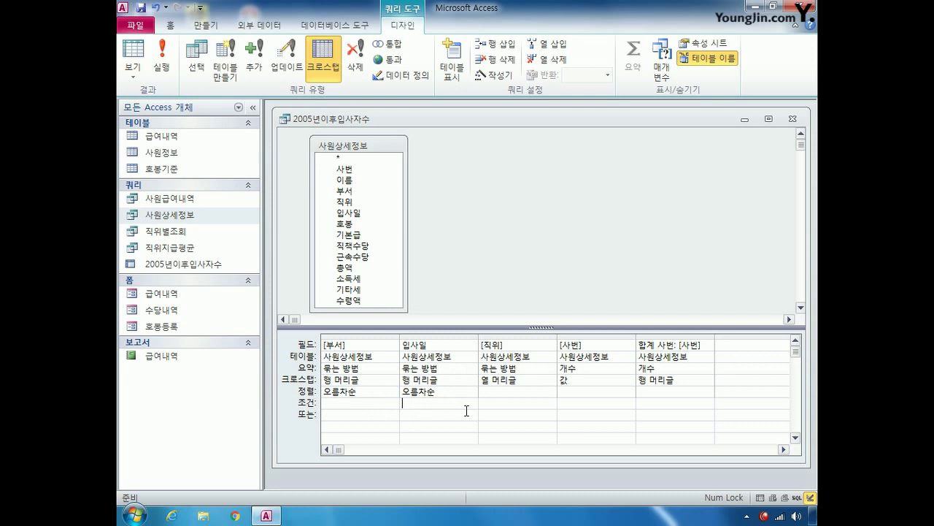
{"action": "type", "text": ">=2005"}
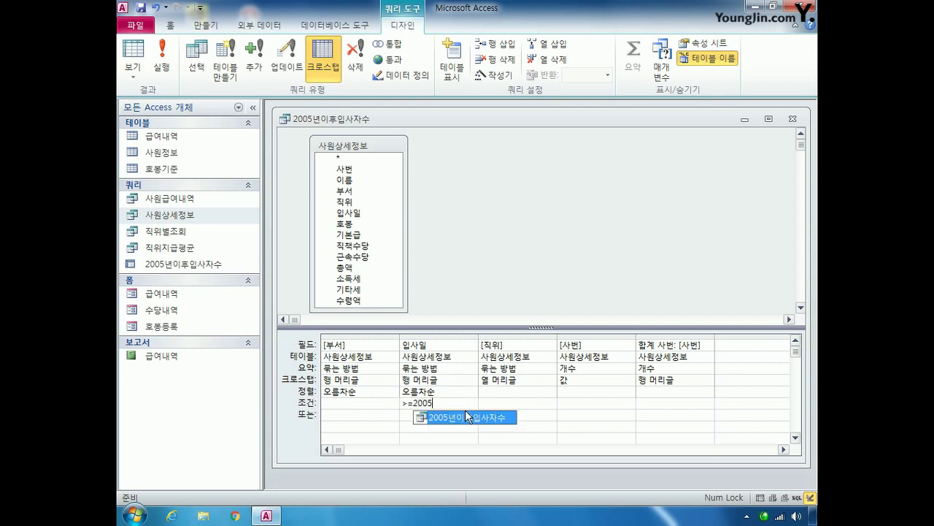
{"action": "left_click", "coordinate": [378, 425]}
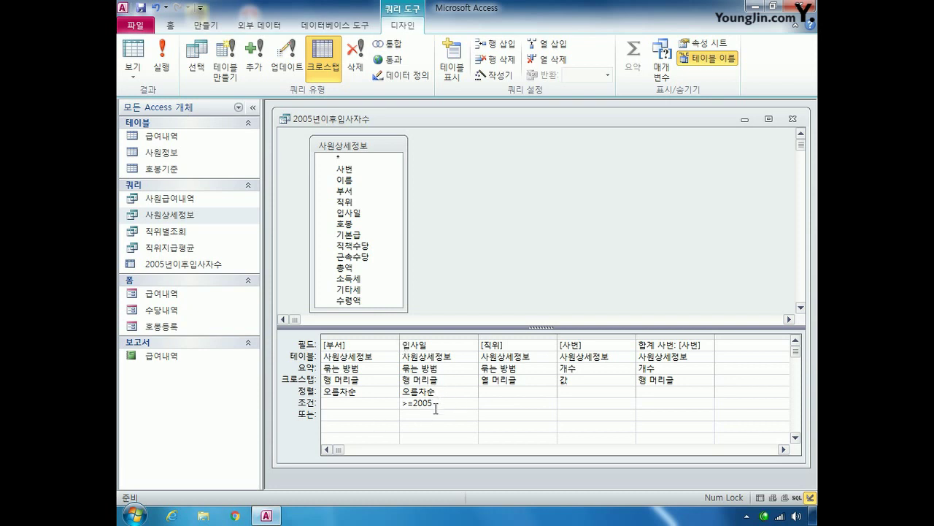
{"action": "left_click_drag", "start_coordinate": [437, 403], "coordinate": [414, 404]}
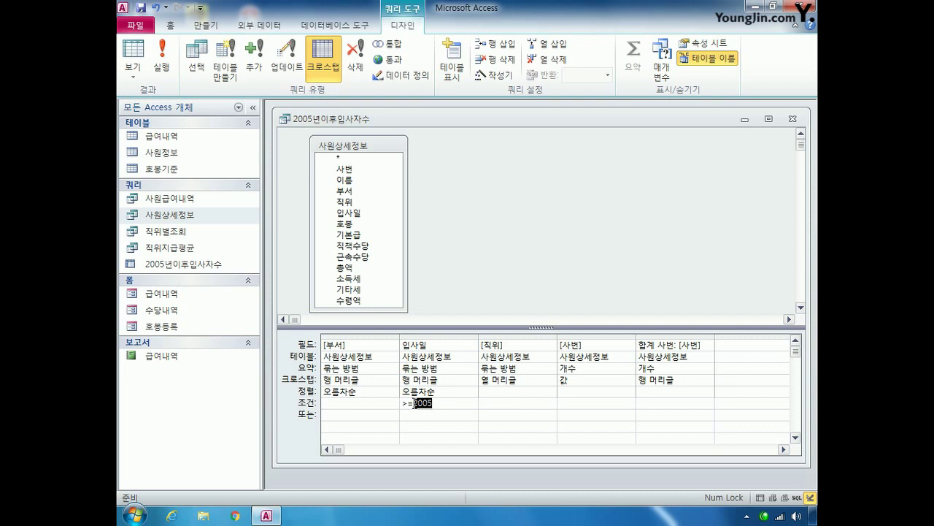
Turn the 입사일 field into the calculated field 입사년도: Year([입사일])
{"action": "left_click", "coordinate": [409, 347]}
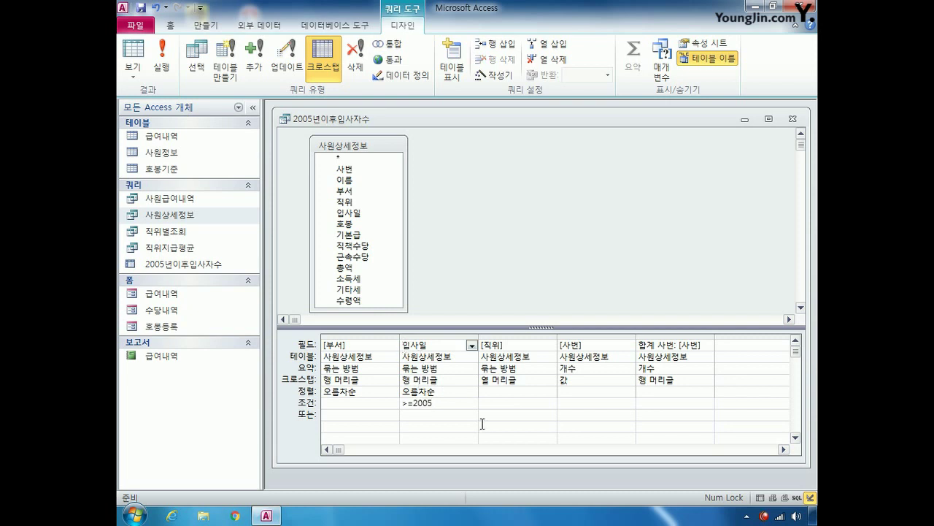
{"action": "type", "text": "입사년도:year(["}
{"action": "key", "text": "End"}
{"action": "type", "text": "])"}
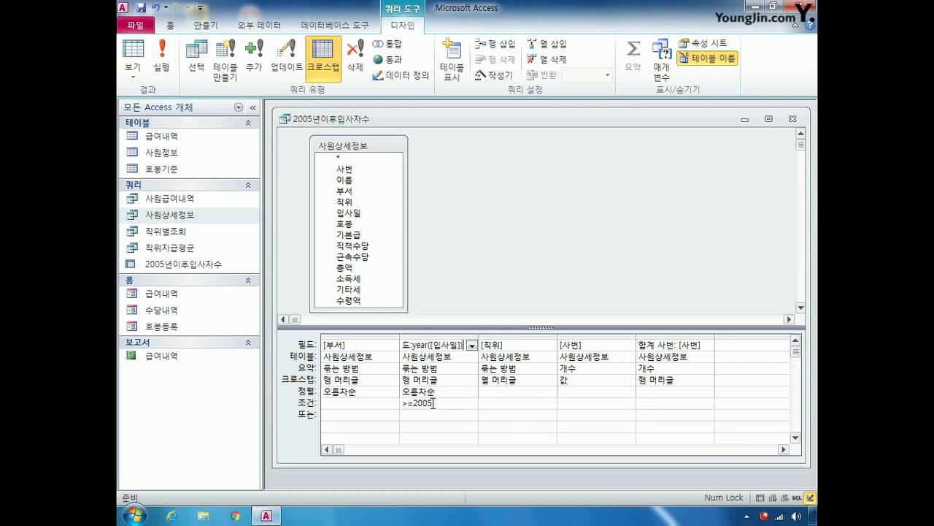
{"action": "left_click", "coordinate": [433, 403]}
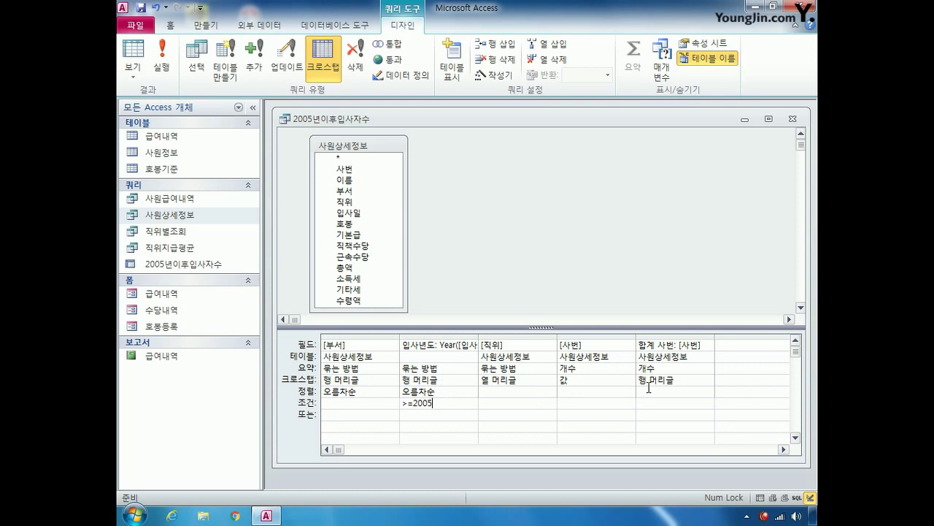
Change the label of the 사번 row-total column from 합계 사번 to 전체
{"action": "left_click_drag", "start_coordinate": [666, 344], "coordinate": [640, 345]}
{"action": "type", "text": "wjscp"}
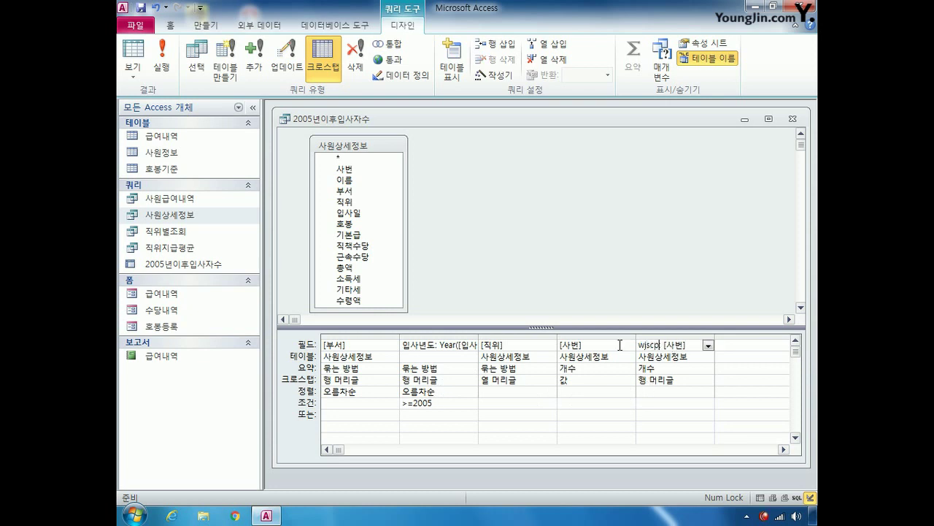
{"action": "key", "text": "BackSpace"}
{"action": "key", "text": "BackSpace"}
{"action": "type", "text": "전체:"}
{"action": "left_click", "coordinate": [688, 380]}
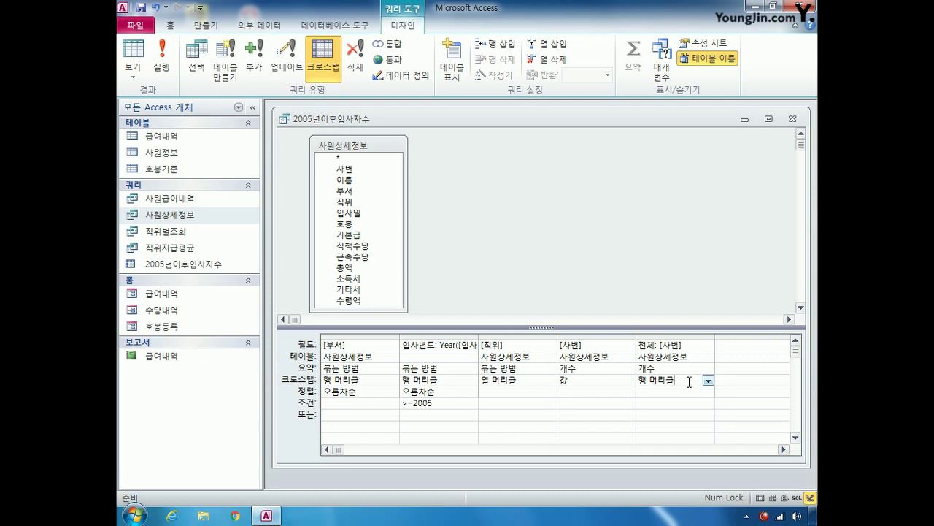
Run the 2005년이후입사자수 crosstab query to check its result, and close it with the changes saved
{"action": "left_click", "coordinate": [162, 58]}
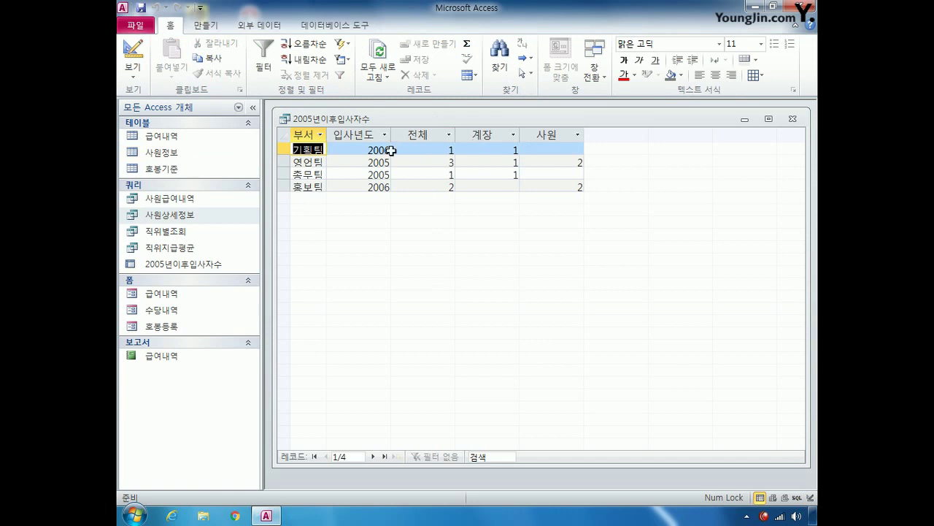
{"action": "left_click", "coordinate": [792, 118]}
{"action": "left_click", "coordinate": [389, 292]}
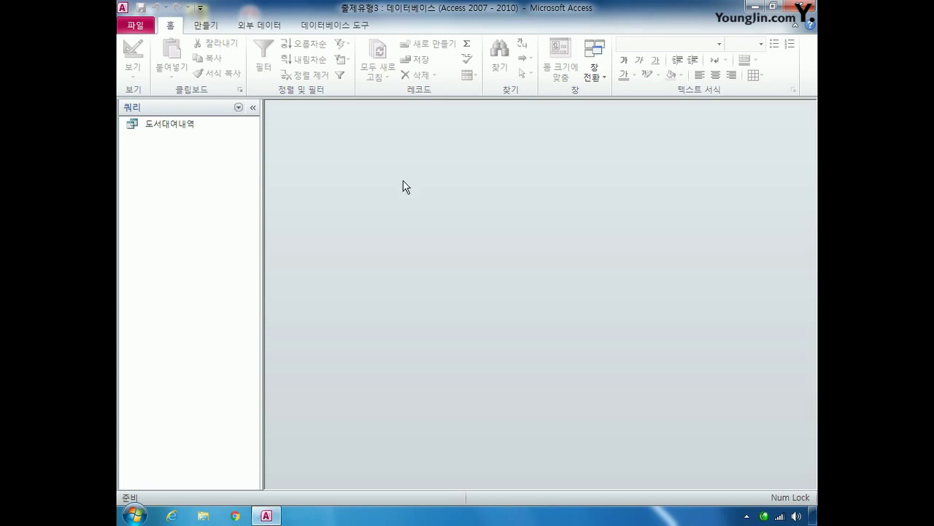
Create a new query in design view in the 출제유형3 database with the 도서대여내역 query as its source
{"action": "left_click", "coordinate": [203, 27]}
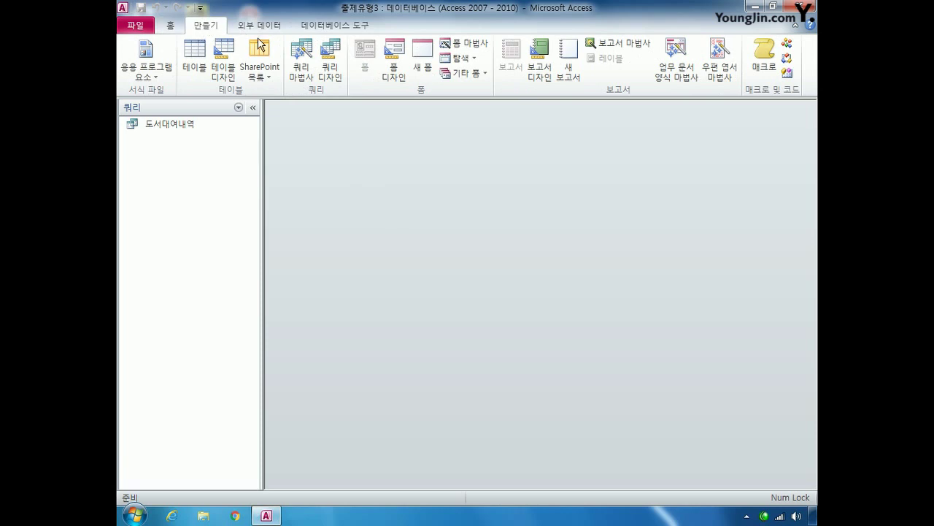
{"action": "left_click", "coordinate": [330, 69]}
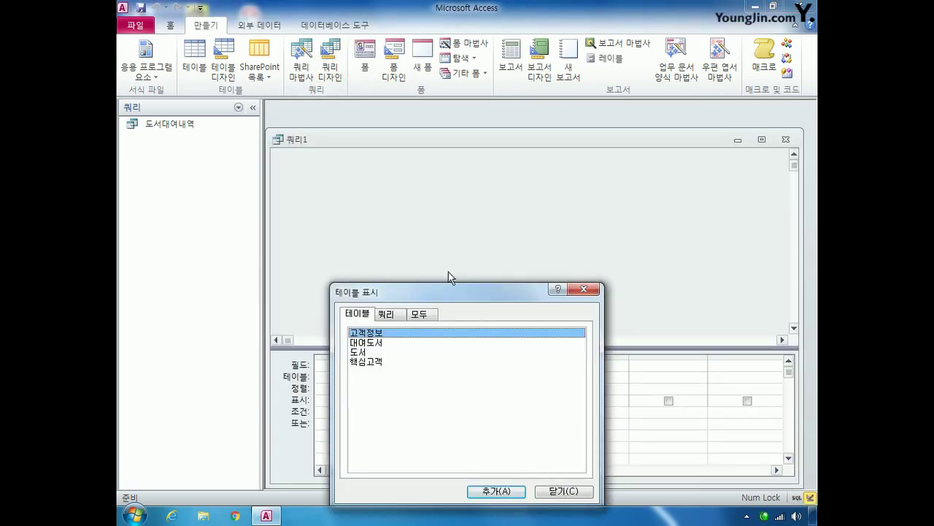
{"action": "left_click", "coordinate": [401, 315]}
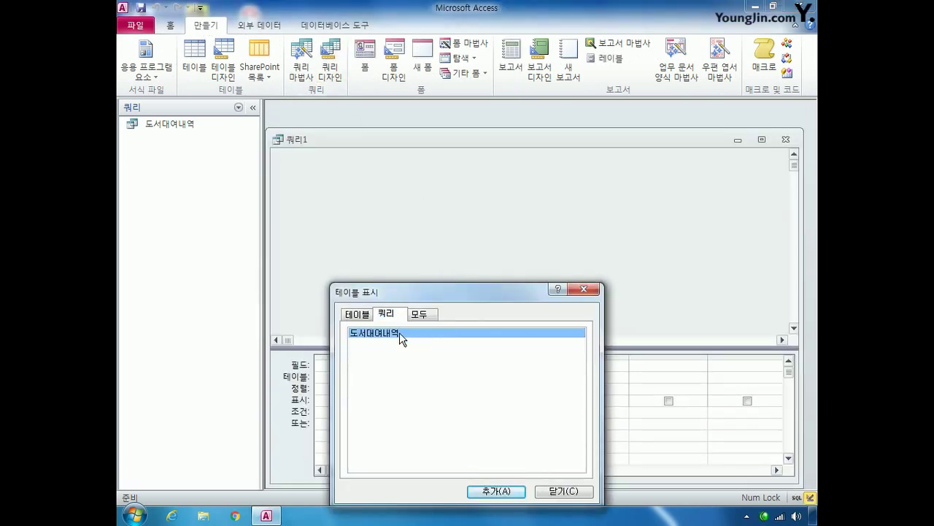
{"action": "left_click", "coordinate": [502, 491]}
{"action": "left_click", "coordinate": [561, 492]}
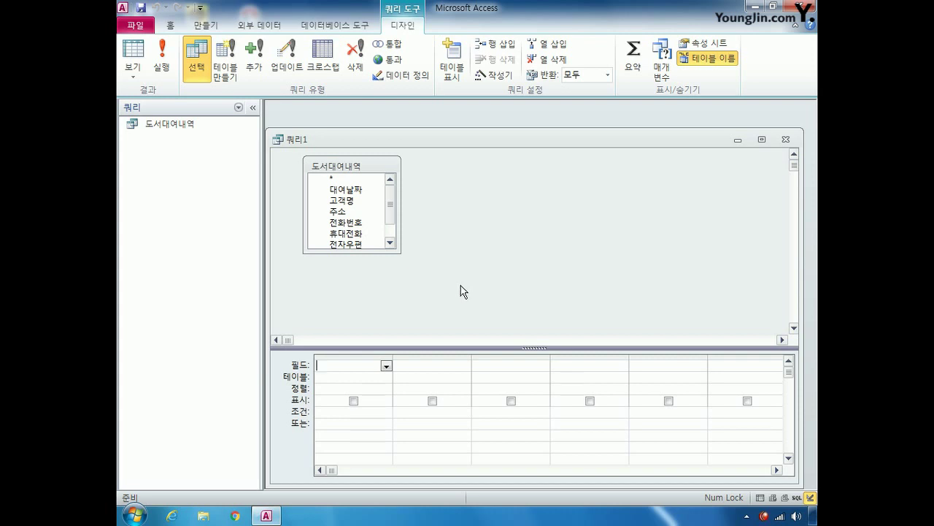
Add the 대여날짜, 고객명 and 대여가격 fields to the query grid
{"action": "left_click", "coordinate": [353, 190]}
{"action": "double_click", "coordinate": [352, 190]}
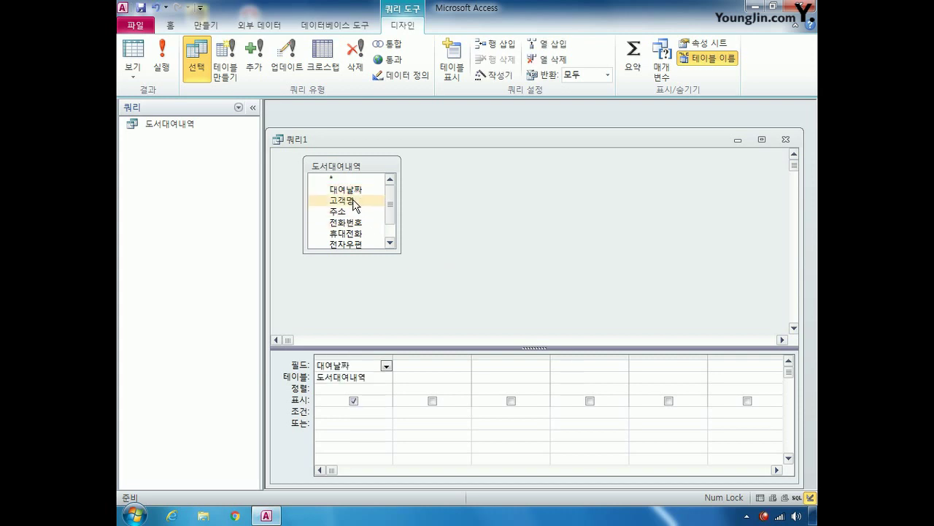
{"action": "double_click", "coordinate": [353, 200]}
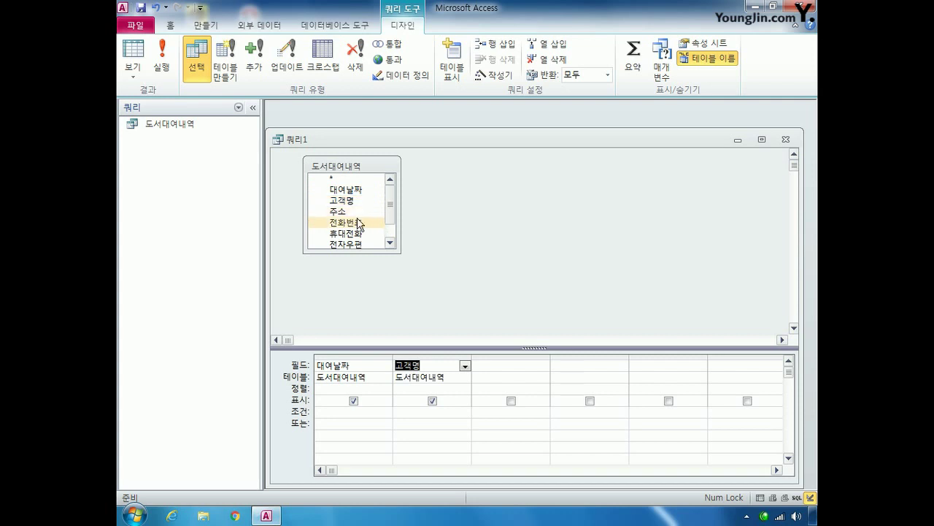
{"action": "left_click_drag", "start_coordinate": [386, 215], "coordinate": [387, 236]}
{"action": "left_click", "coordinate": [358, 245]}
{"action": "double_click", "coordinate": [357, 245]}
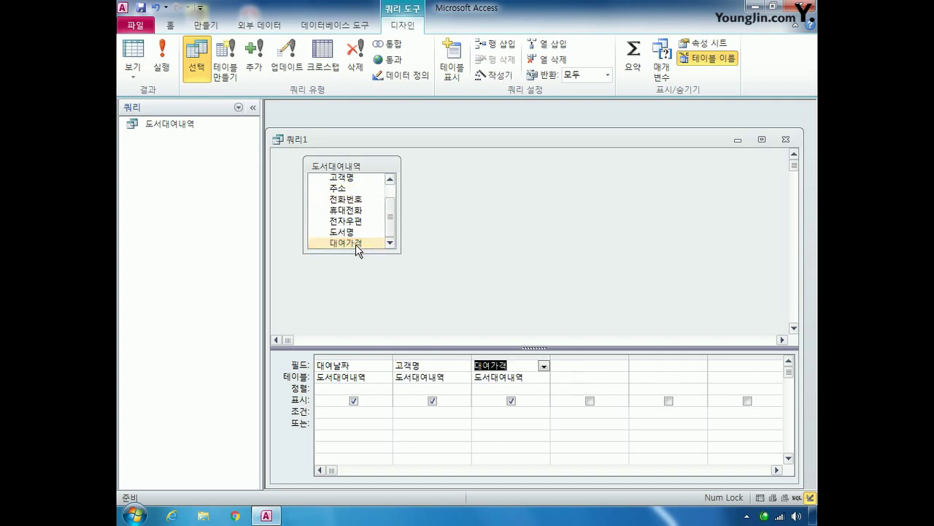
Turn on the totals row (요약) and summarize 고객명 by count (개수) and 대여가격 by sum (합계)
{"action": "left_click", "coordinate": [632, 66]}
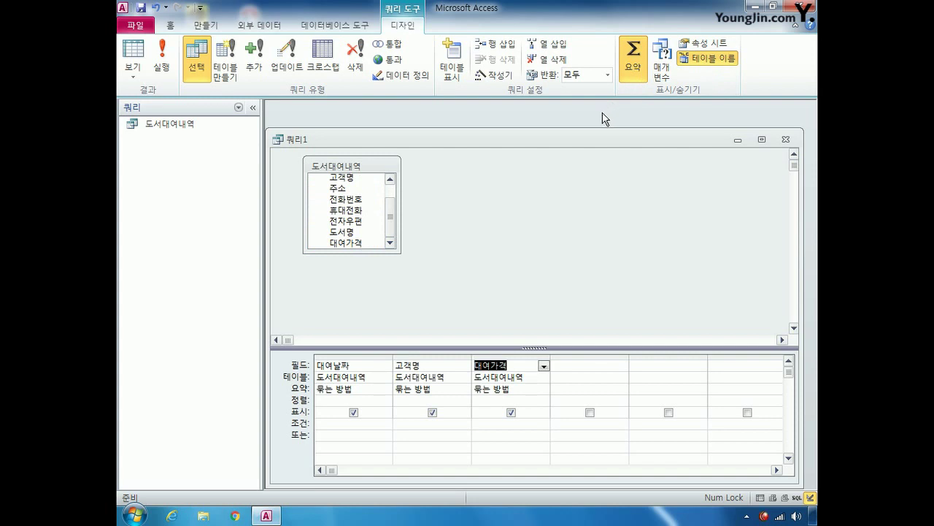
{"action": "left_click", "coordinate": [438, 389]}
{"action": "left_click", "coordinate": [464, 389]}
{"action": "left_click", "coordinate": [423, 311]}
{"action": "left_click", "coordinate": [543, 390]}
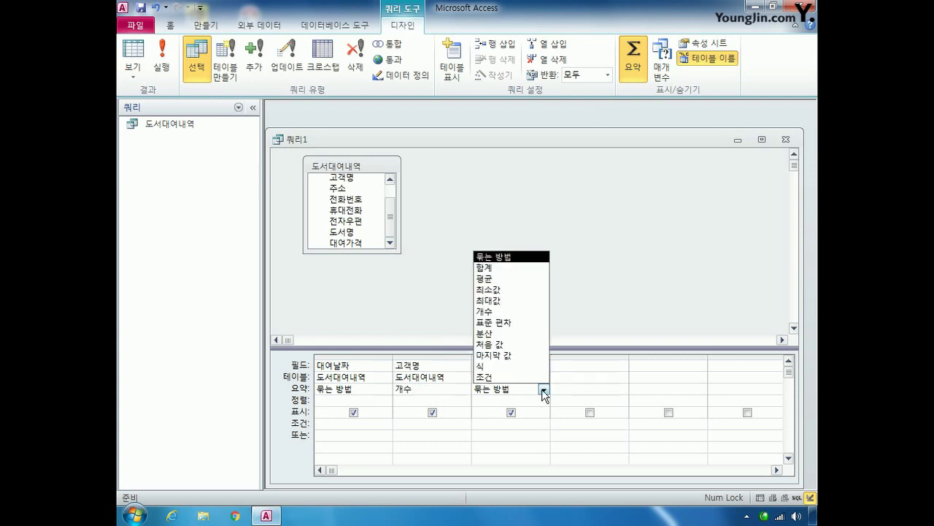
{"action": "left_click", "coordinate": [520, 268]}
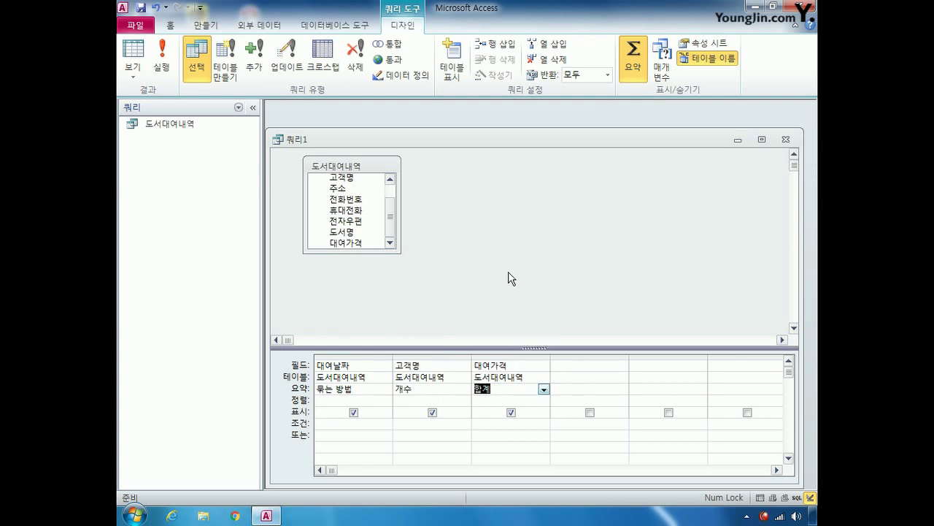
Give the 고객명 count the alias 대여횟수 and the 대여가격 sum the alias 대여금액
{"action": "left_click", "coordinate": [400, 368]}
{"action": "type", "text": "대여"}
{"action": "type", "text": "횟수:"}
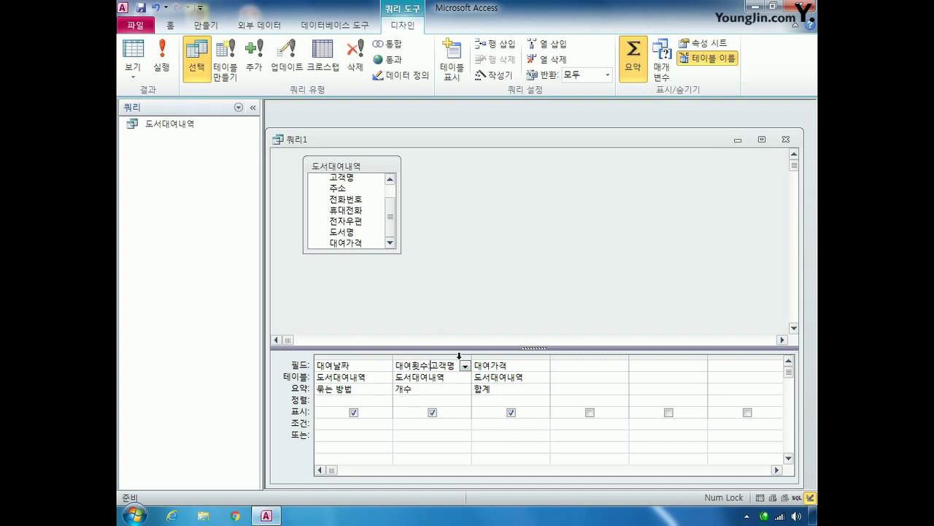
{"action": "left_click", "coordinate": [488, 368]}
{"action": "type", "text": "대여금액:"}
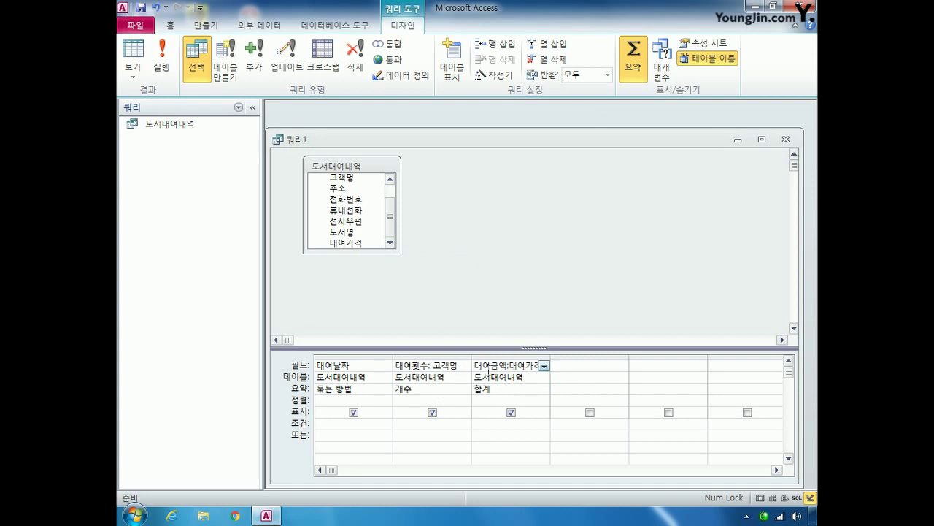
Sort 대여날짜 in ascending order (오름차순) and widen its column to make room for a criterion
{"action": "left_click", "coordinate": [337, 401]}
{"action": "left_click", "coordinate": [386, 401]}
{"action": "left_click", "coordinate": [346, 410]}
{"action": "left_click", "coordinate": [337, 423]}
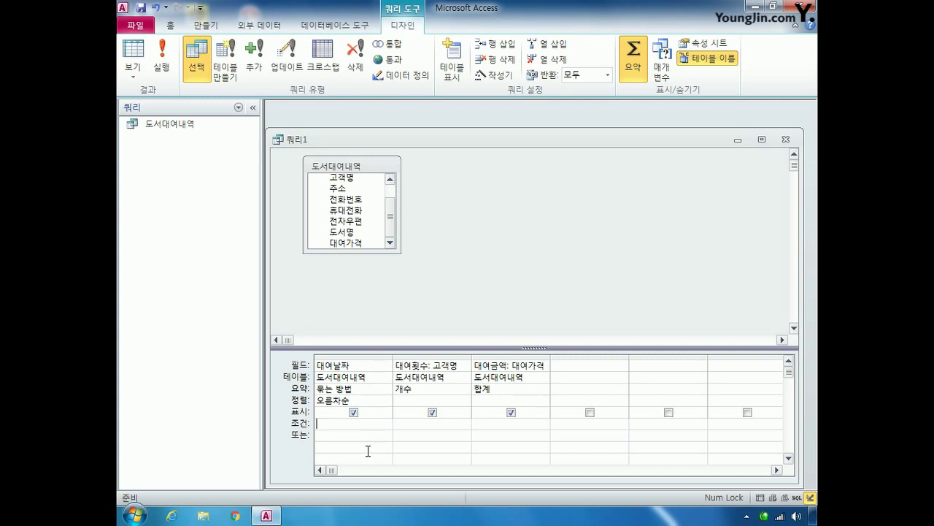
{"action": "left_click_drag", "start_coordinate": [392, 356], "coordinate": [523, 351]}
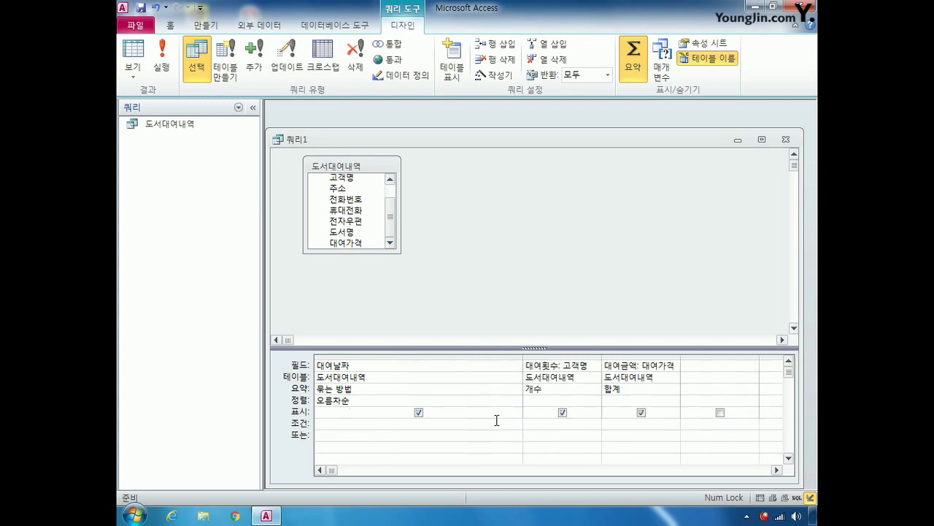
Enter a criterion for 대여날짜 that limits it to between 2006-07-01 and 2006-07-31
{"action": "type", "text": "b"}
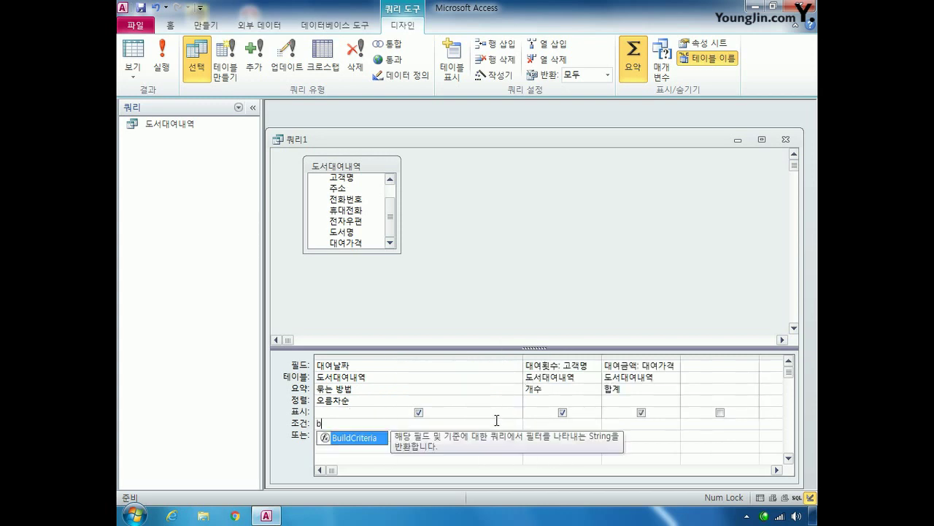
{"action": "type", "text": "etween"}
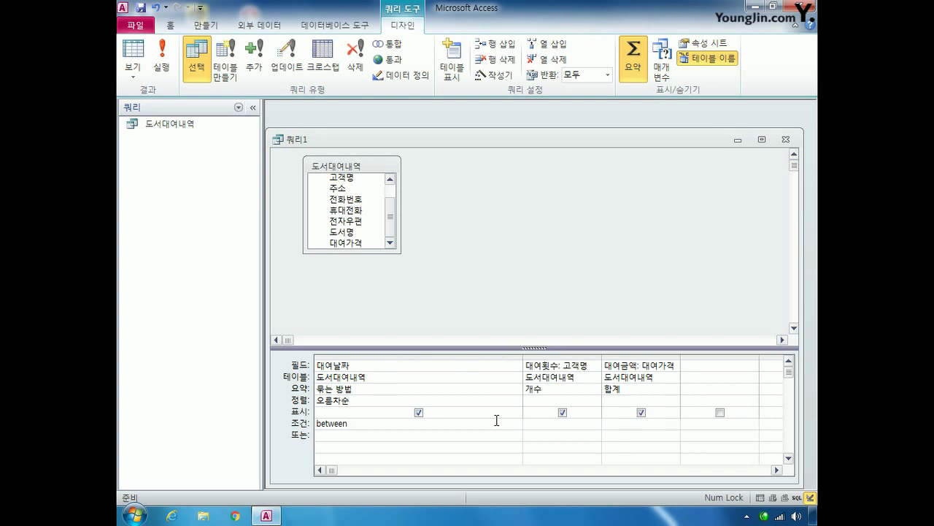
{"action": "type", "text": " 2006-01-01"}
{"action": "key", "text": "Left"}
{"action": "key", "text": "Left"}
{"action": "key", "text": "Left"}
{"action": "key", "text": "BackSpace"}
{"action": "type", "text": "7"}
{"action": "key", "text": "End"}
{"action": "type", "text": "and 2006-07-31"}
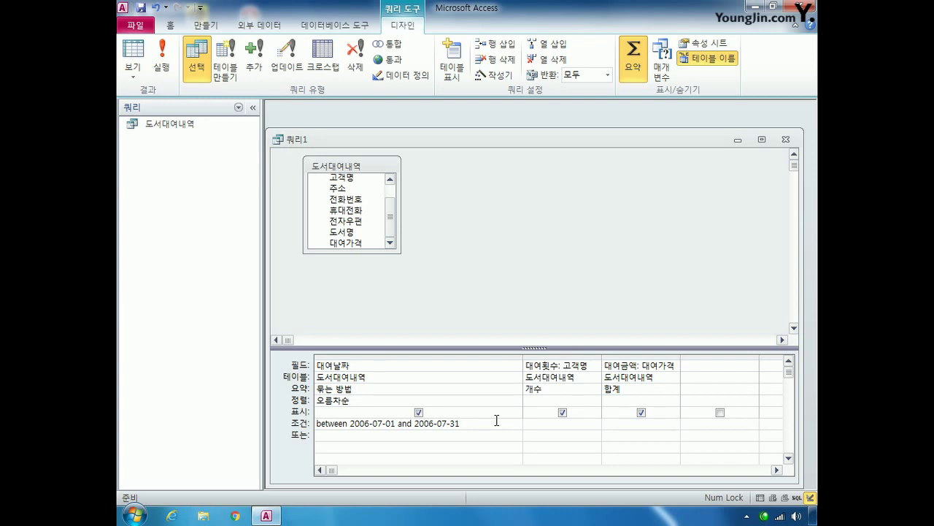
Enclose both dates in the 대여날짜 criterion in # marks, giving between #2006-07-01# and #2006-07-31#
{"action": "left_click", "coordinate": [351, 426]}
{"action": "type", "text": "#"}
{"action": "left_click", "coordinate": [400, 423]}
{"action": "type", "text": "#"}
{"action": "left_click", "coordinate": [425, 423]}
{"action": "type", "text": "#"}
{"action": "left_click", "coordinate": [483, 423]}
{"action": "type", "text": "#"}
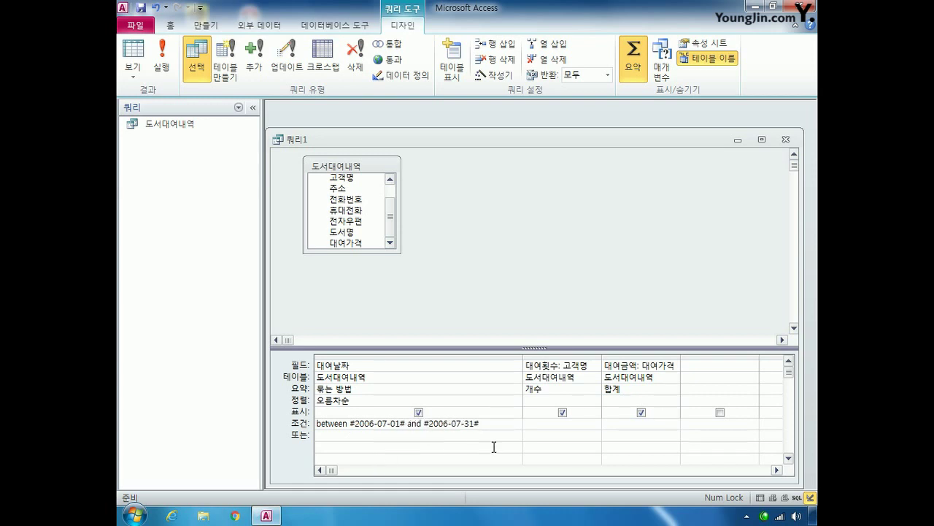
Close the summary query and save it as 대여날짜별현황
{"action": "left_click", "coordinate": [785, 139]}
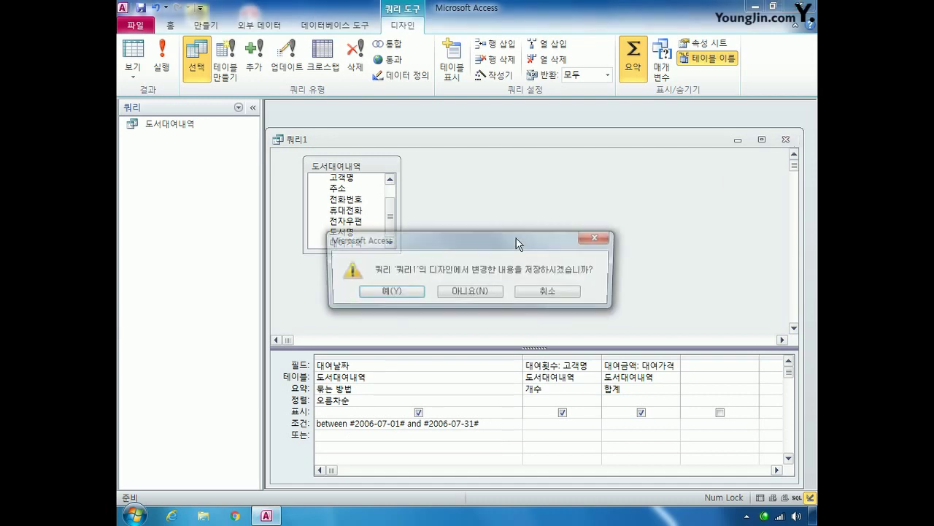
{"action": "left_click", "coordinate": [389, 292]}
{"action": "type", "text": "대여날자별현황"}
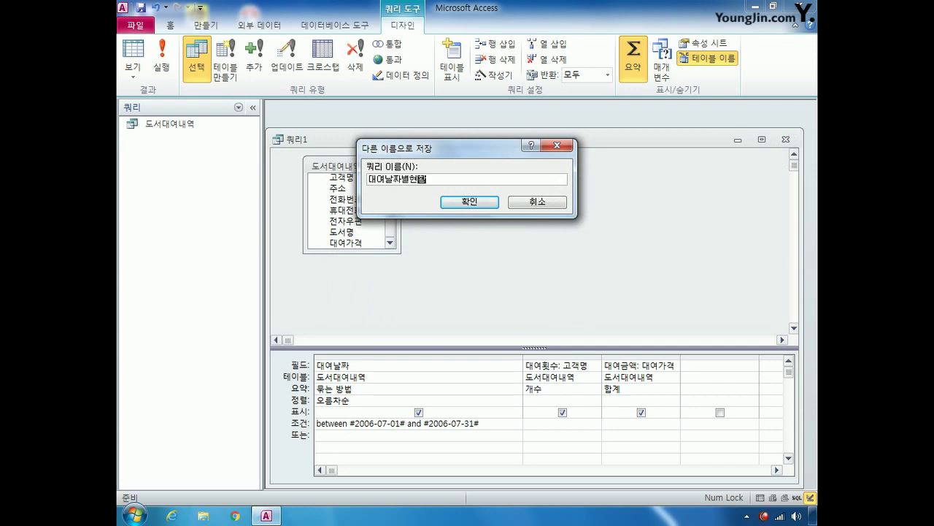
{"action": "key", "text": "Return"}
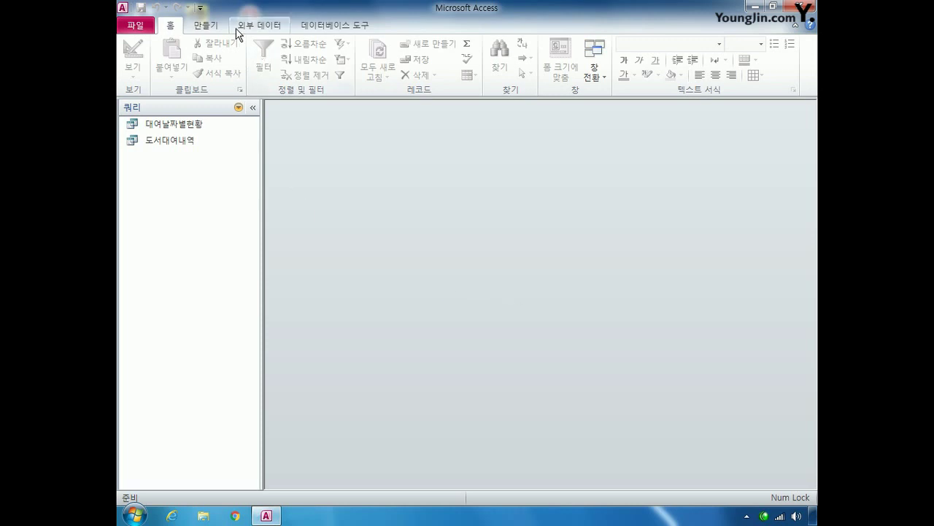
Start a find-duplicates query (중복 데이터 검색 쿼리 마법사) based on the 고객정보 table
{"action": "left_click", "coordinate": [210, 24]}
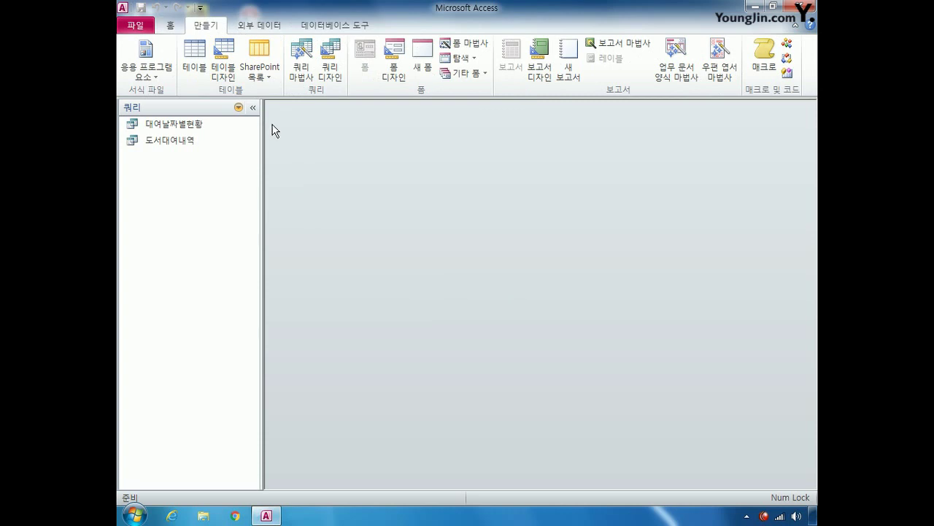
{"action": "left_click", "coordinate": [301, 62]}
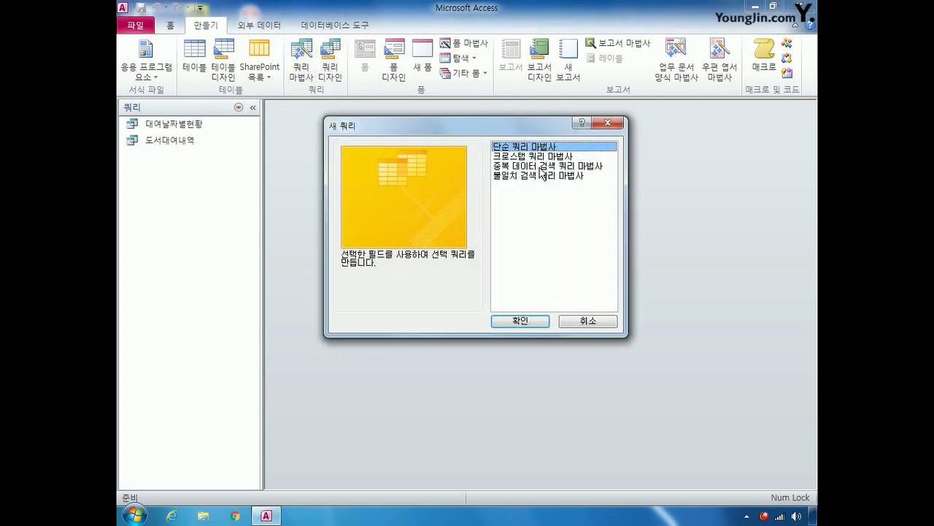
{"action": "double_click", "coordinate": [541, 167]}
{"action": "left_click", "coordinate": [497, 255]}
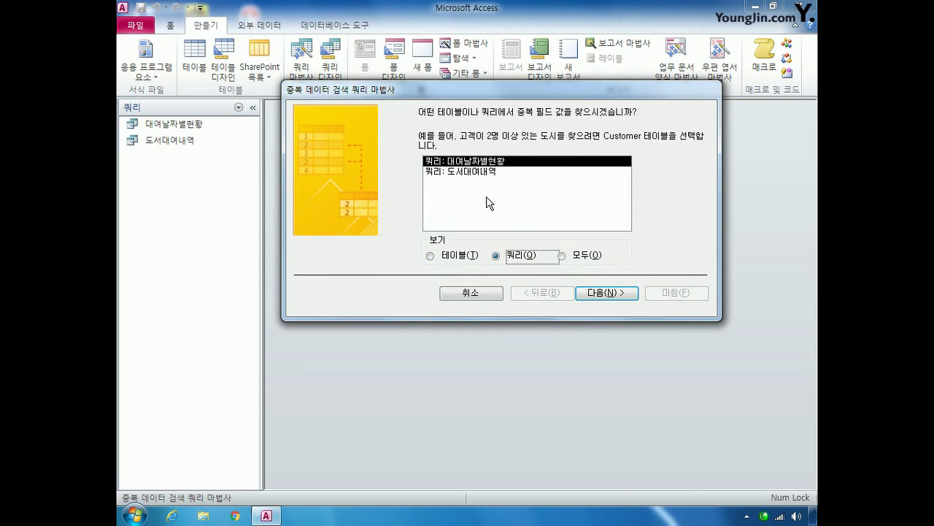
{"action": "left_click", "coordinate": [430, 256]}
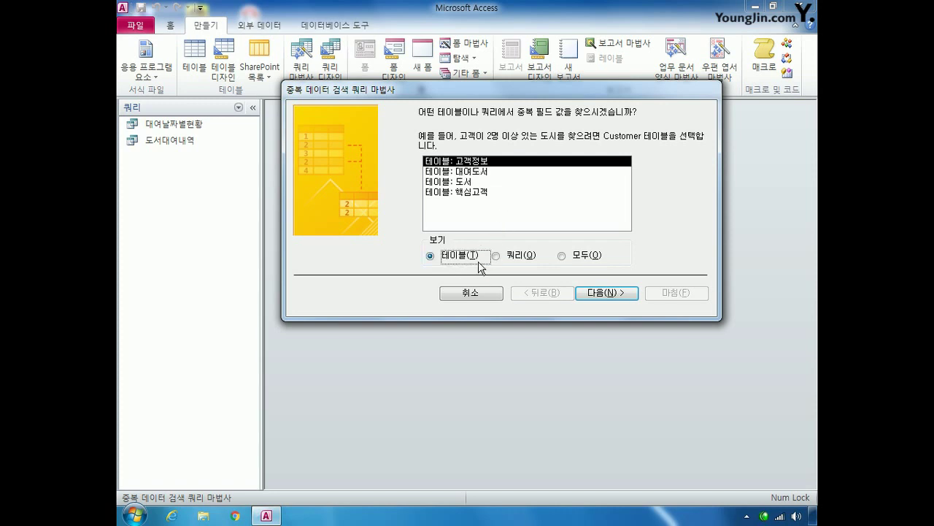
{"action": "left_click", "coordinate": [620, 293]}
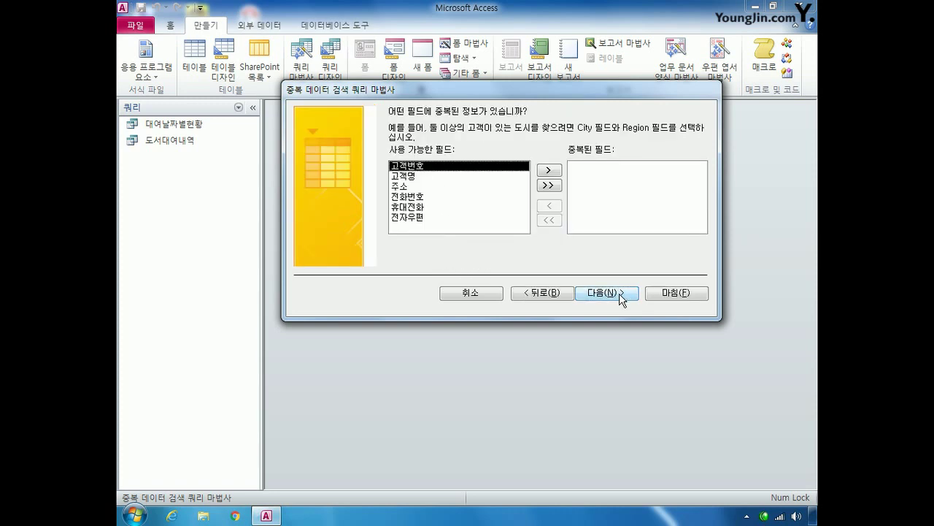
Set 전화번호 as the duplicate-value field and include 고객번호, 고객명 and 전자우편 as additional query fields
{"action": "double_click", "coordinate": [422, 202]}
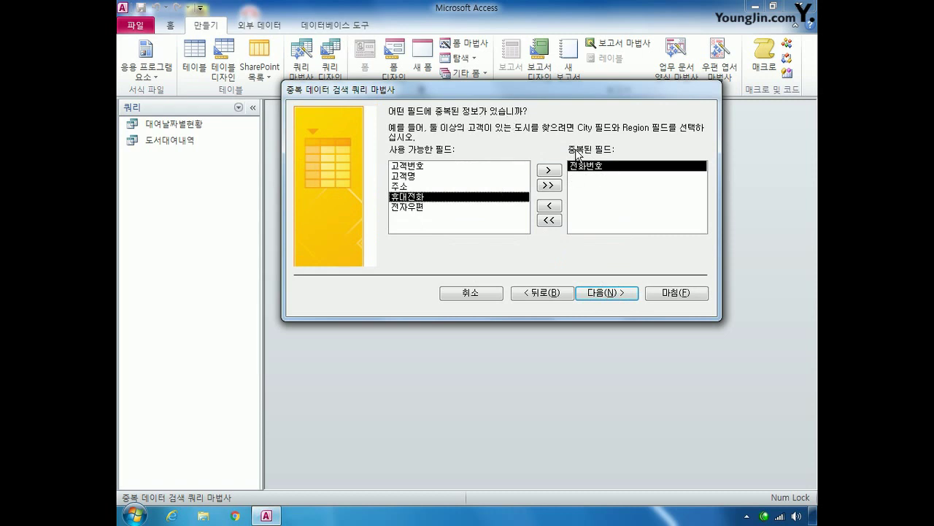
{"action": "left_click", "coordinate": [611, 295]}
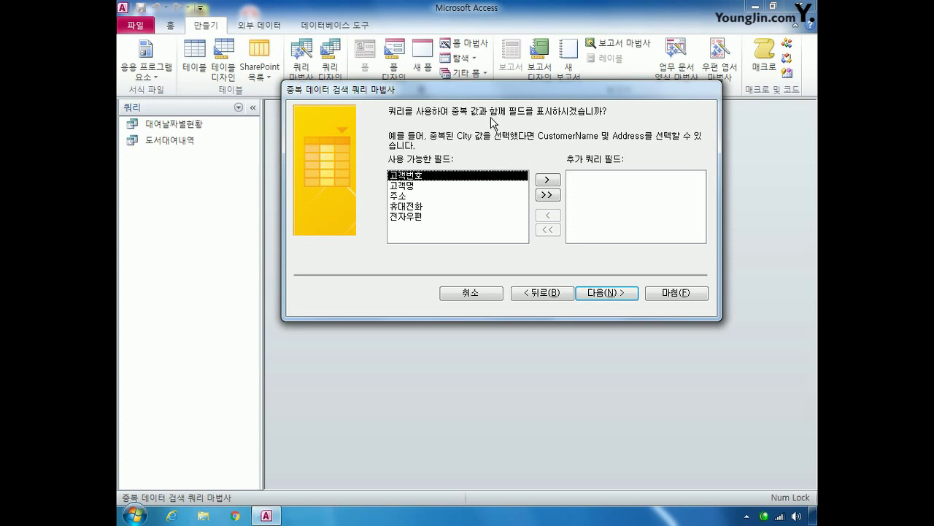
{"action": "double_click", "coordinate": [414, 176]}
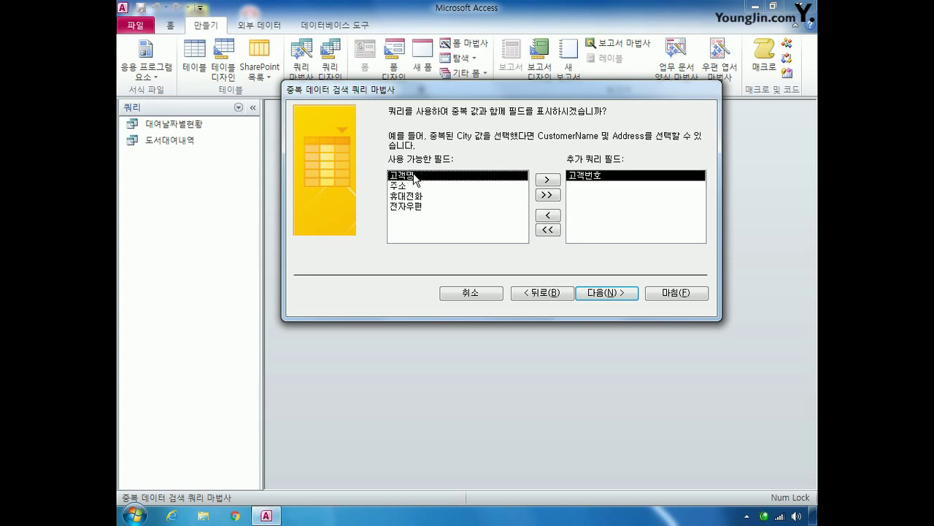
{"action": "double_click", "coordinate": [413, 175]}
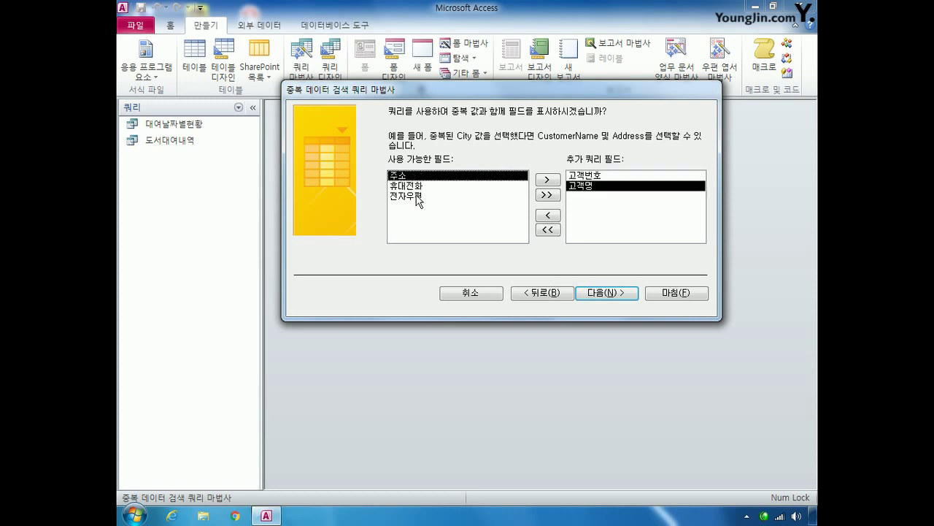
{"action": "double_click", "coordinate": [416, 196]}
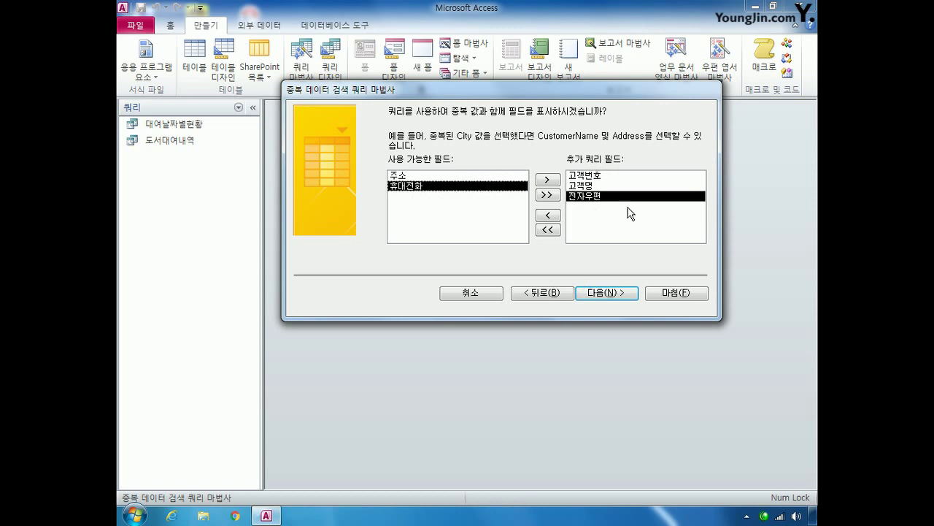
{"action": "left_click", "coordinate": [615, 297]}
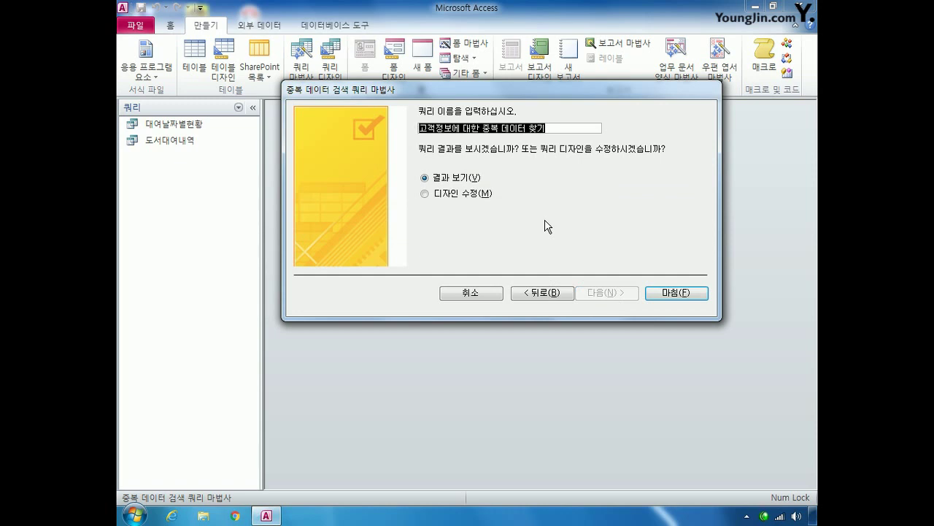
Name the duplicates query 전화번호중복고객, finish it to view the results and close its datasheet
{"action": "type", "text": "전화번호"}
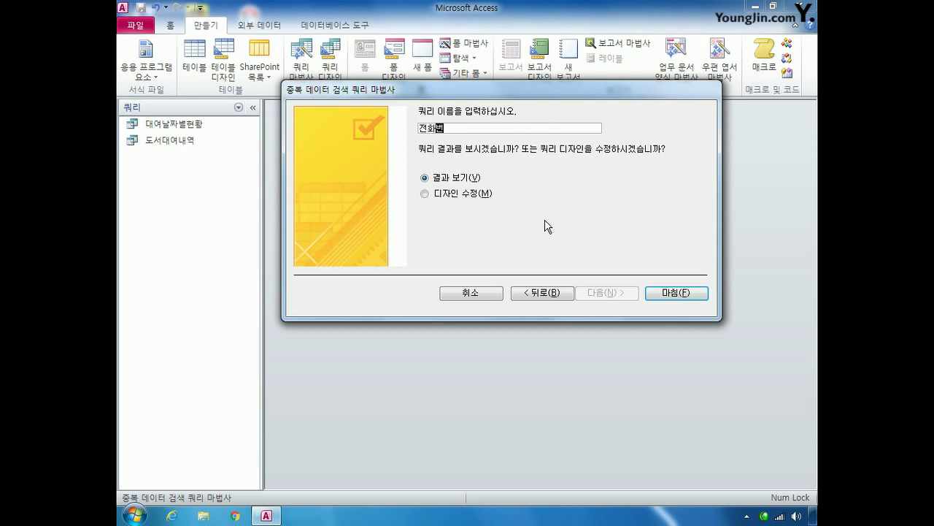
{"action": "type", "text": "중복고개ㄱ"}
{"action": "key", "text": "Return"}
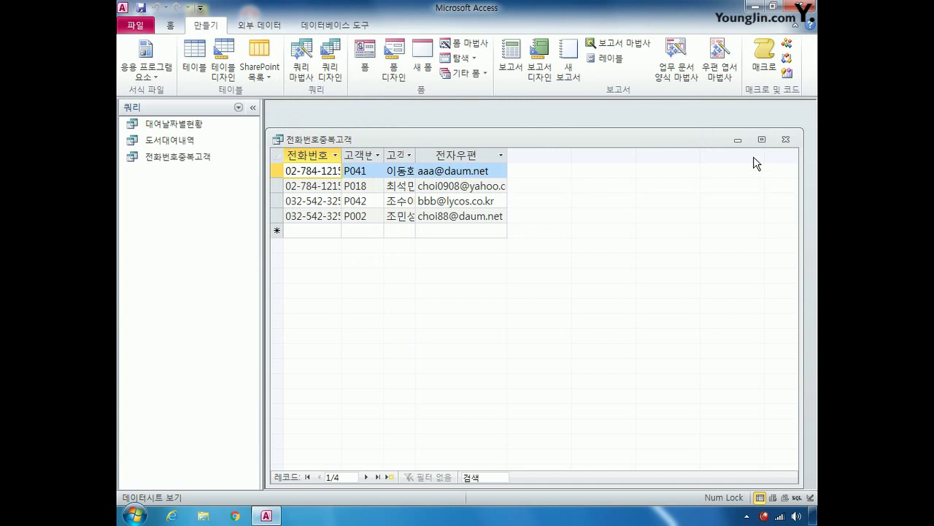
{"action": "left_click", "coordinate": [785, 139]}
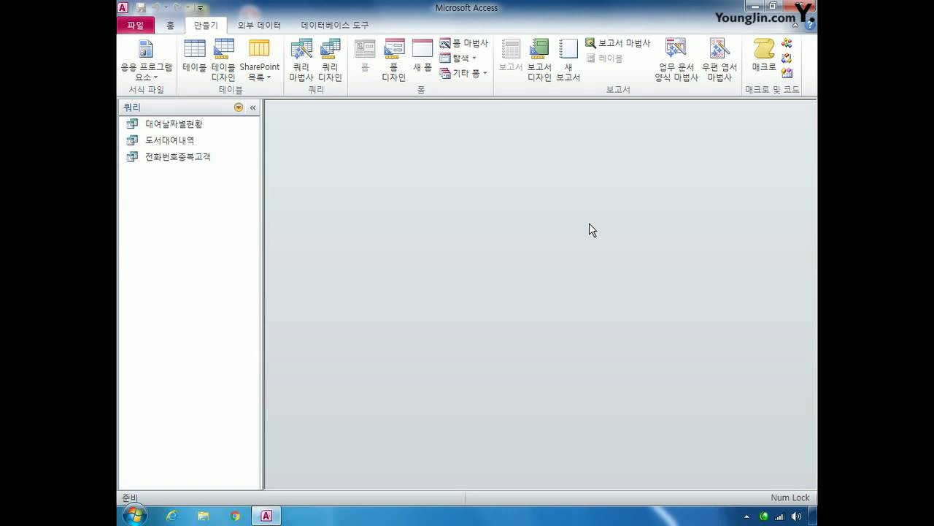
Create a new design query on the 핵심고객 table and make it a delete query (삭제)
{"action": "left_click", "coordinate": [330, 63]}
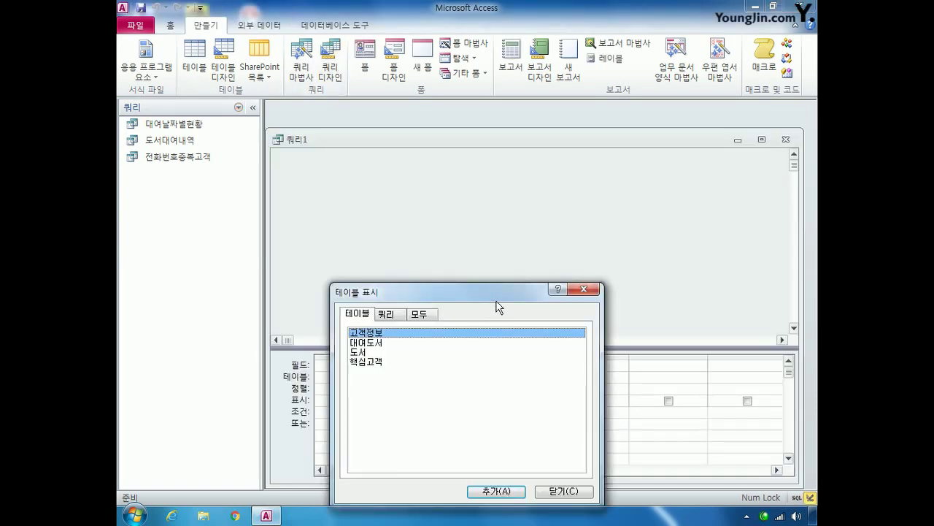
{"action": "double_click", "coordinate": [375, 361]}
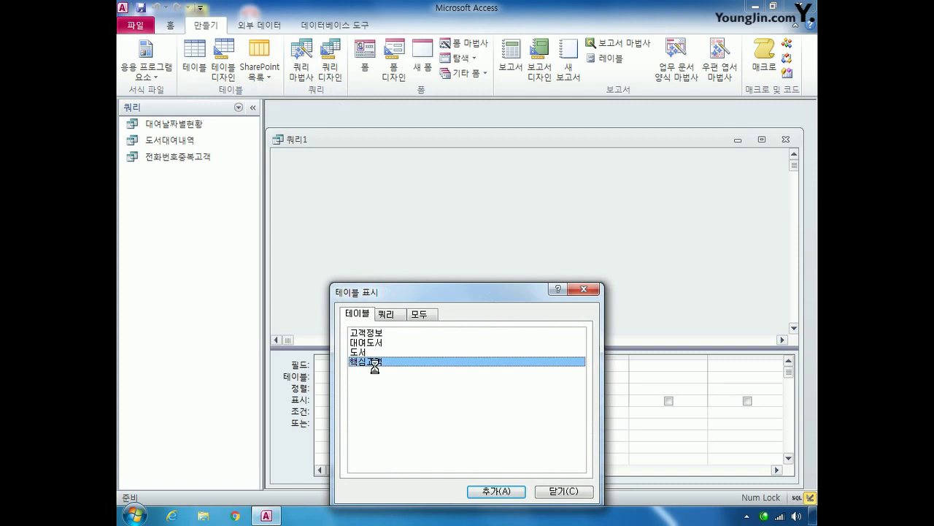
{"action": "left_click", "coordinate": [563, 492]}
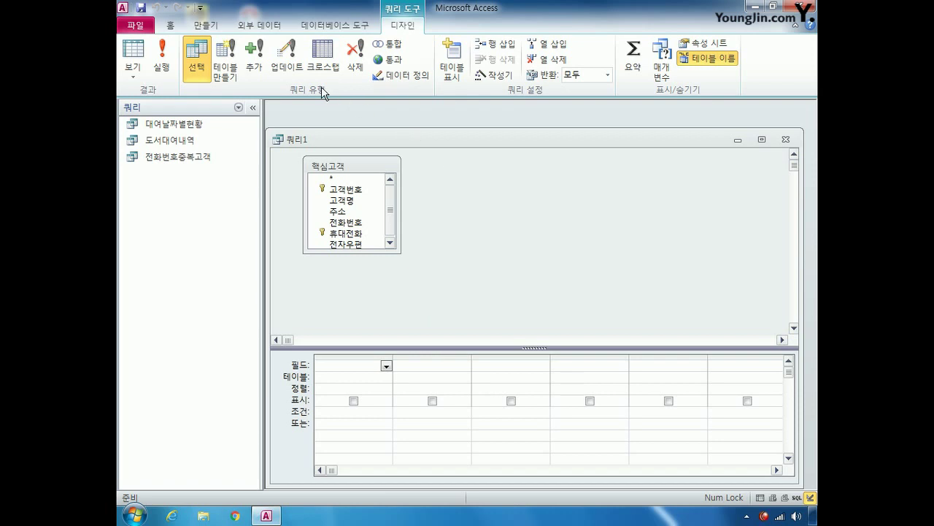
{"action": "left_click", "coordinate": [351, 67]}
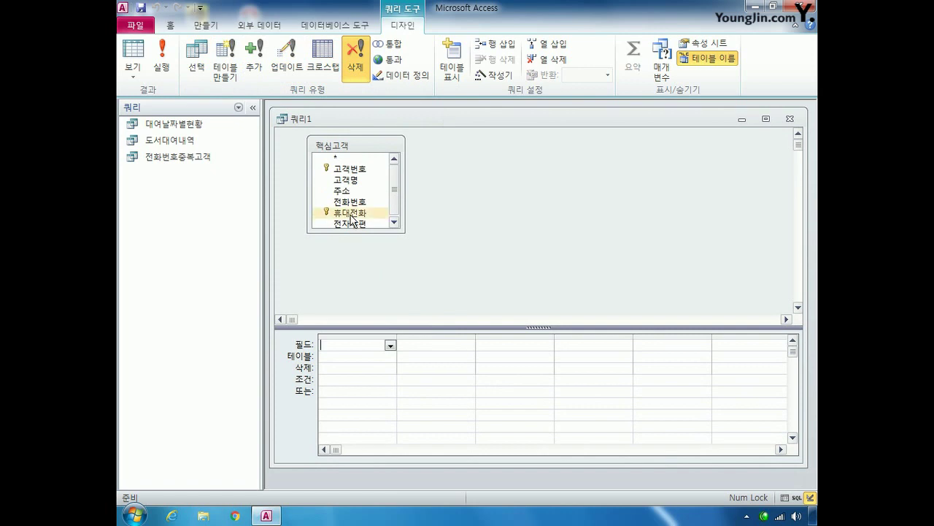
Add 고객번호 to the grid, widen its column and enter the criterion not in (select 고객번호 from 대여도서)
{"action": "double_click", "coordinate": [359, 171]}
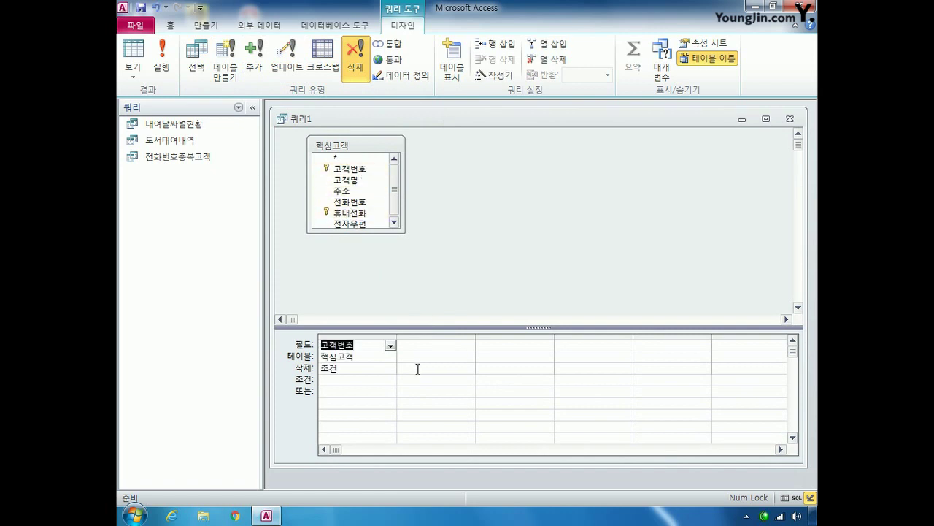
{"action": "left_click", "coordinate": [343, 380]}
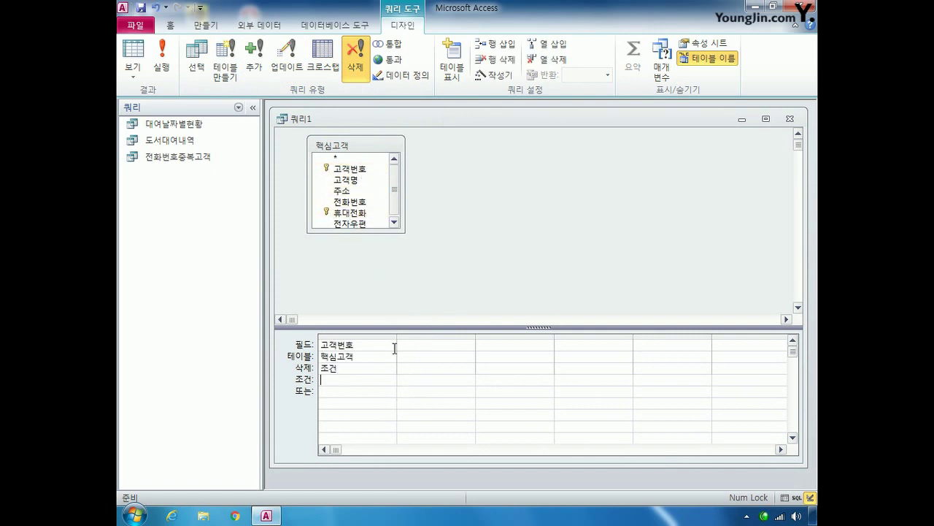
{"action": "left_click_drag", "start_coordinate": [396, 336], "coordinate": [515, 338]}
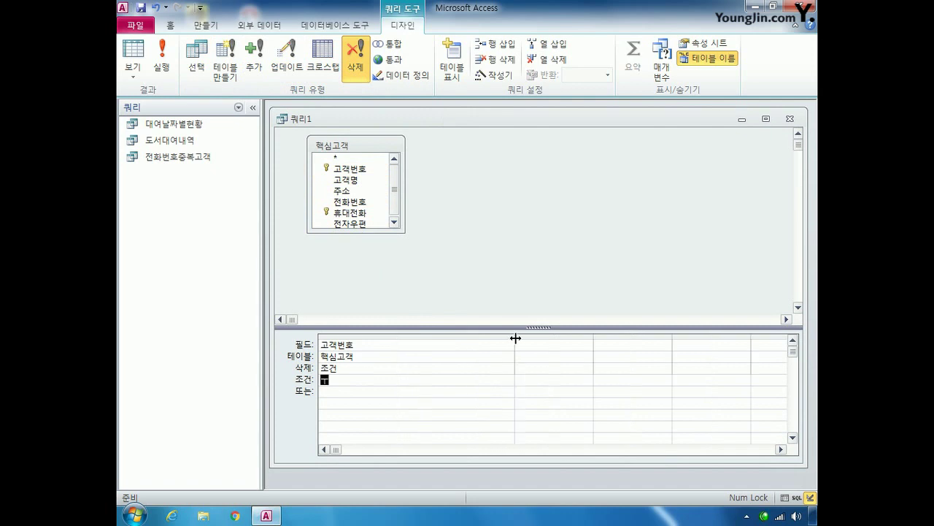
{"action": "type", "text": "not in (select 고객번"}
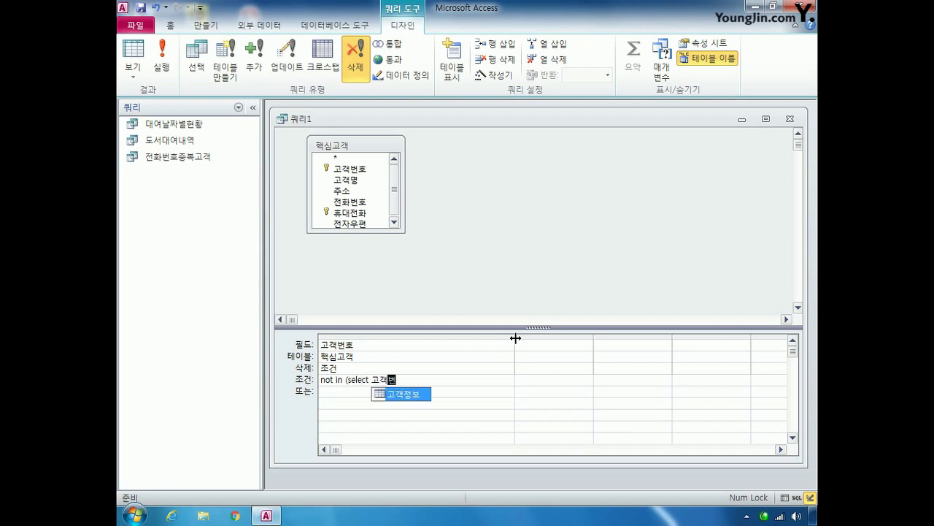
{"action": "type", "text": "호 from 대여도서)"}
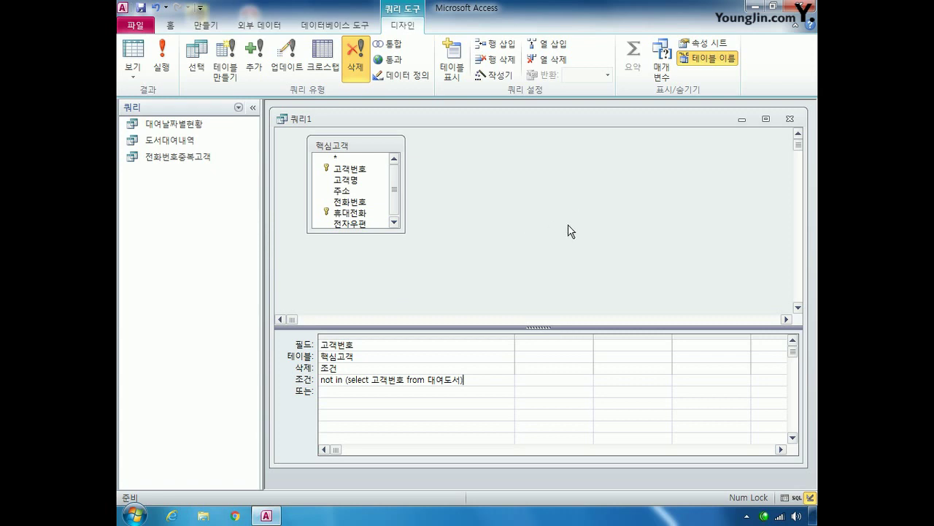
Close the delete query and save it as 미대여고객삭제
{"action": "left_click", "coordinate": [790, 118]}
{"action": "left_click", "coordinate": [400, 292]}
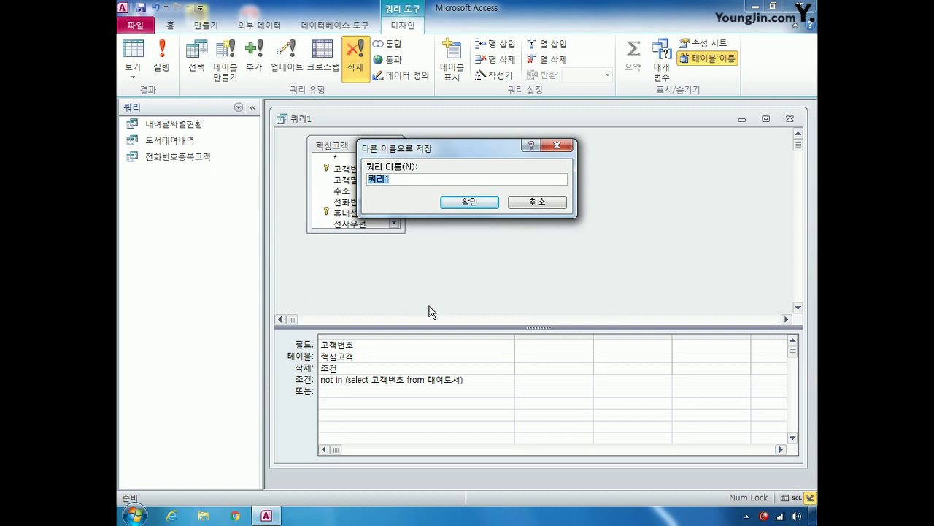
{"action": "type", "text": "미대여고객삭제"}
{"action": "key", "text": "Return"}
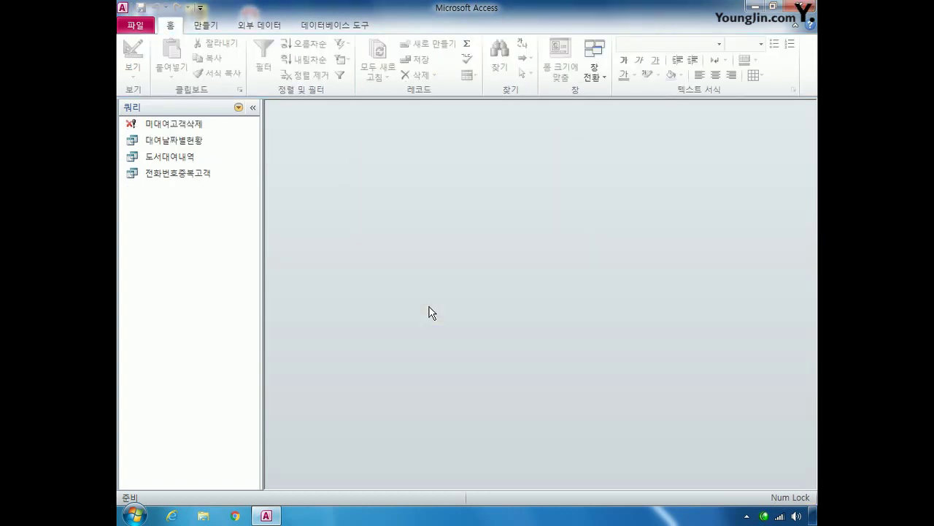
Test-run the 미대여고객삭제 query up to the row-deletion confirmation and decline deleting the rows
{"action": "left_click", "coordinate": [187, 123]}
{"action": "double_click", "coordinate": [187, 123]}
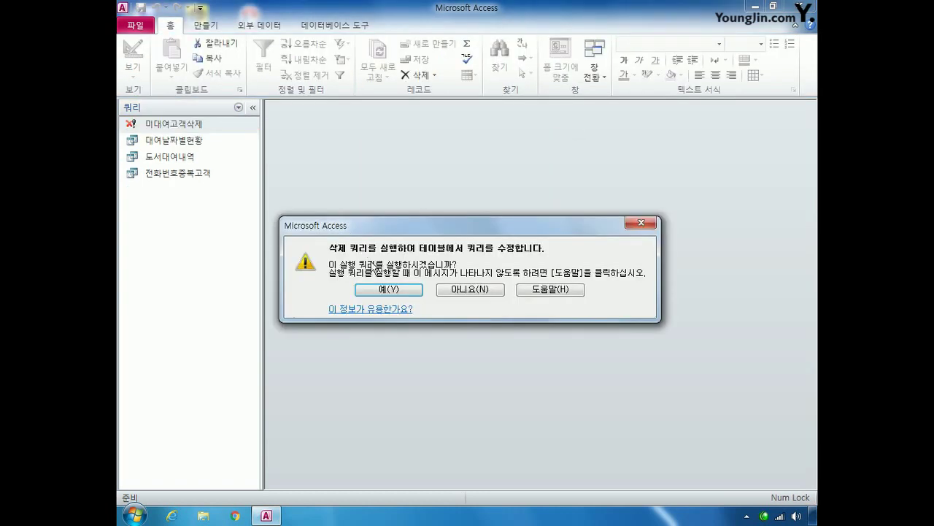
{"action": "left_click", "coordinate": [398, 290]}
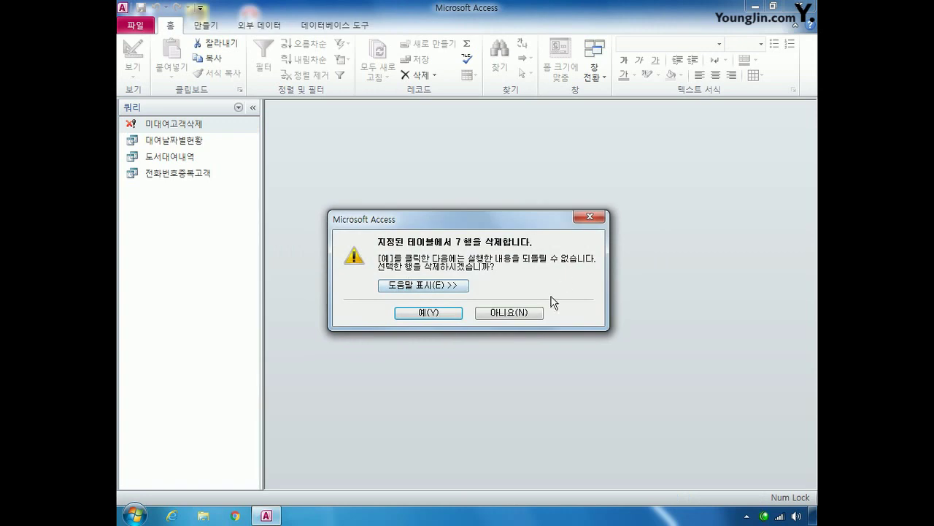
{"action": "left_click", "coordinate": [539, 314]}
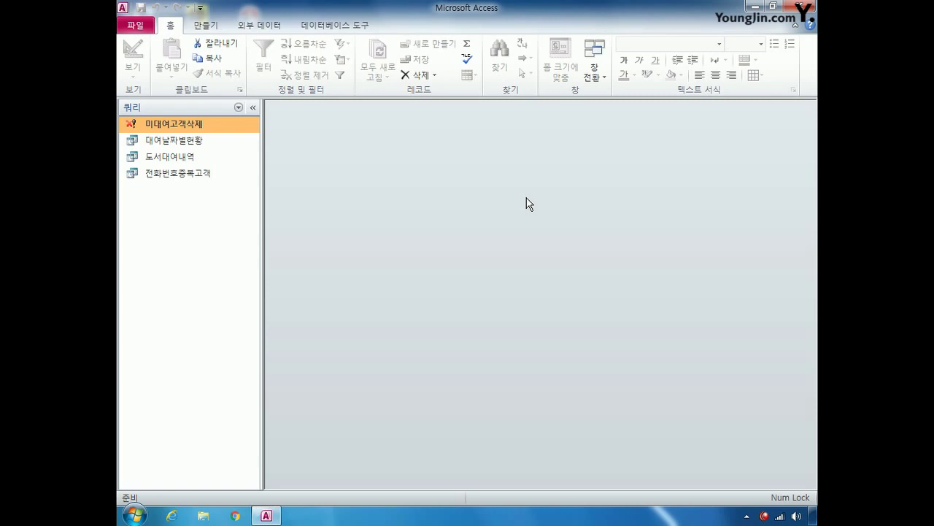
Create a new design query on the 고객정보 table and add the fields 고객번호, 고객명 and 주소 to the grid
{"action": "left_click", "coordinate": [206, 26]}
{"action": "left_click", "coordinate": [332, 71]}
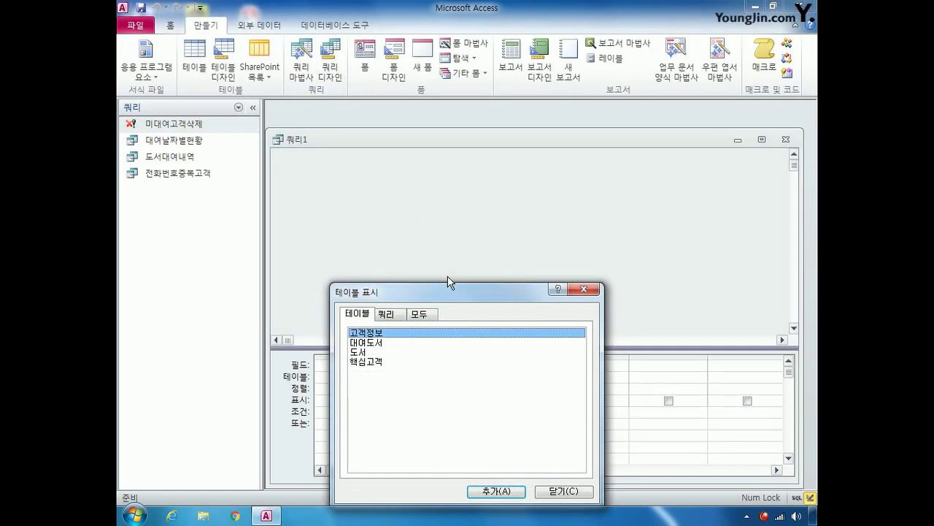
{"action": "left_click", "coordinate": [492, 491]}
{"action": "left_click", "coordinate": [560, 494]}
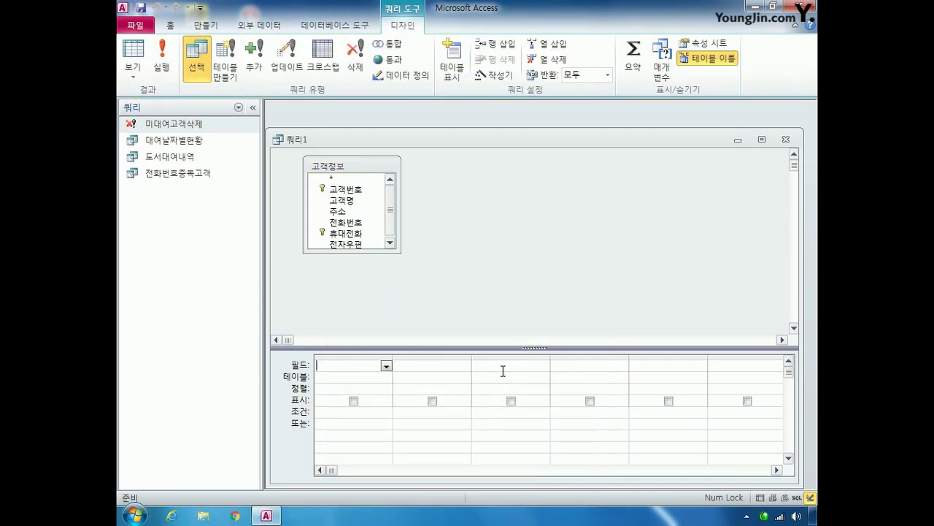
{"action": "double_click", "coordinate": [345, 189]}
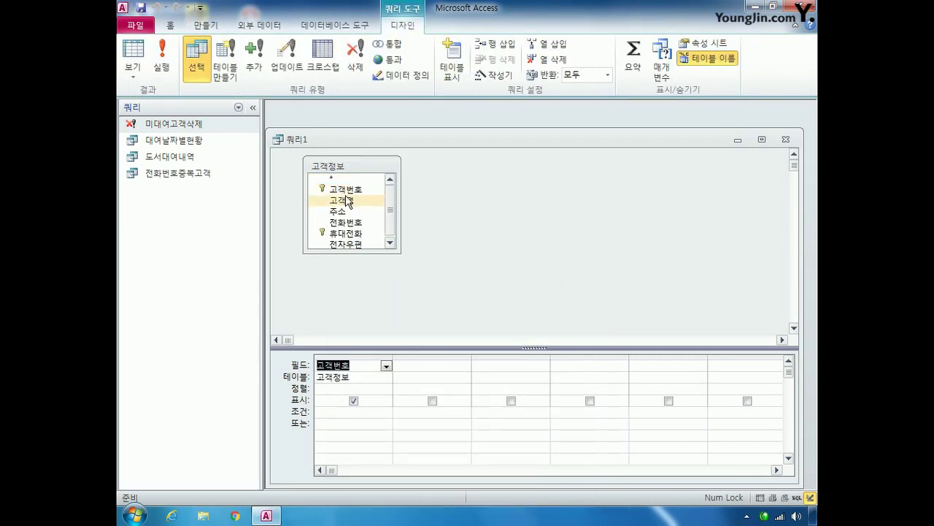
{"action": "double_click", "coordinate": [343, 200]}
{"action": "double_click", "coordinate": [339, 211]}
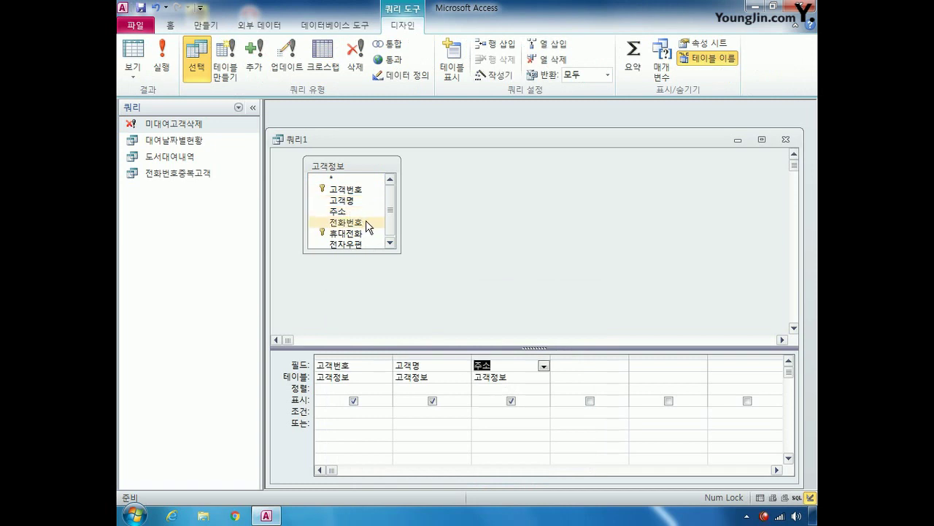
Add 고객번호 again as a fourth, widened column and turn it into the expression right([고객번호],3) mod 2
{"action": "double_click", "coordinate": [346, 189]}
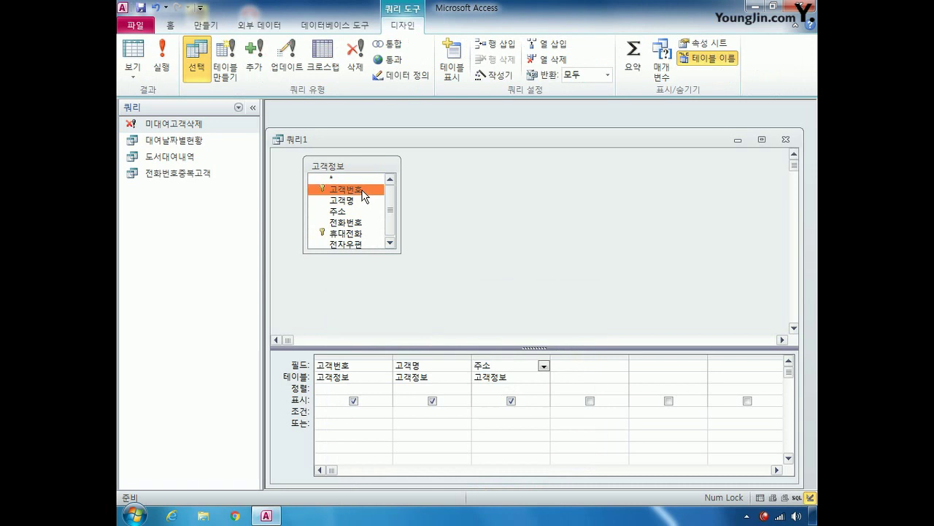
{"action": "left_click_drag", "start_coordinate": [629, 358], "coordinate": [724, 357]}
{"action": "left_click", "coordinate": [556, 364]}
{"action": "type", "text": "가"}
{"action": "key", "text": "BackSpace"}
{"action": "key", "text": "BackSpace"}
{"action": "key", "text": "Hangul"}
{"action": "type", "text": "right"}
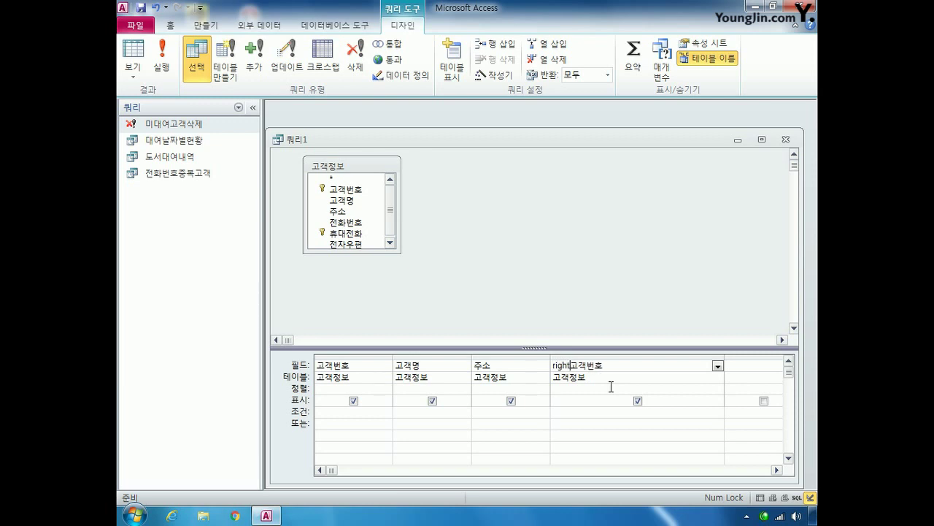
{"action": "type", "text": "(["}
{"action": "key", "text": "End"}
{"action": "type", "text": "],3) mod "}
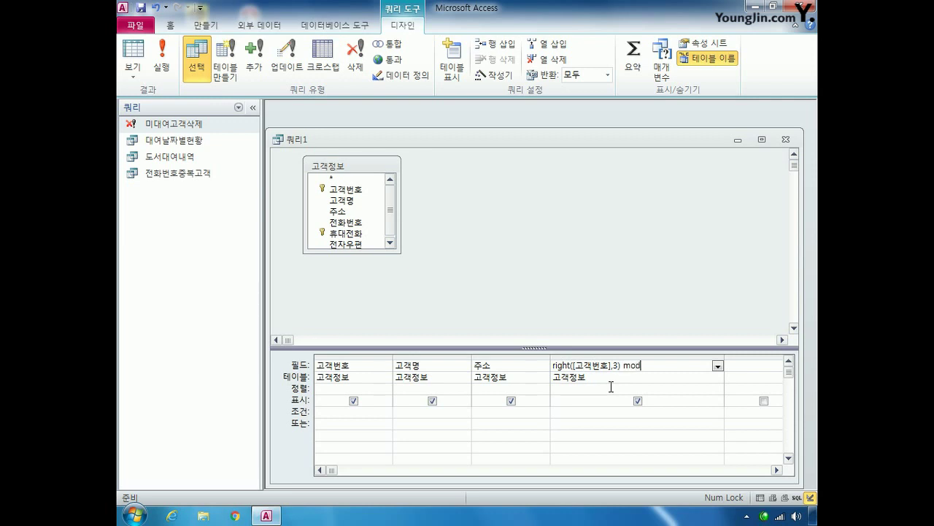
{"action": "type", "text": "2"}
Hide the Mod expression column from the query output and give it the criterion 0
{"action": "left_click", "coordinate": [638, 400]}
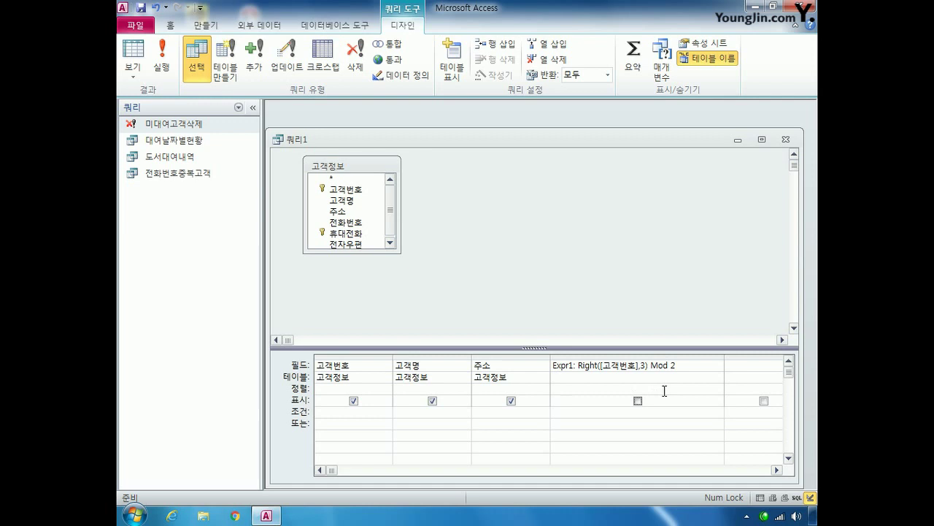
{"action": "left_click", "coordinate": [597, 413]}
{"action": "type", "text": "0"}
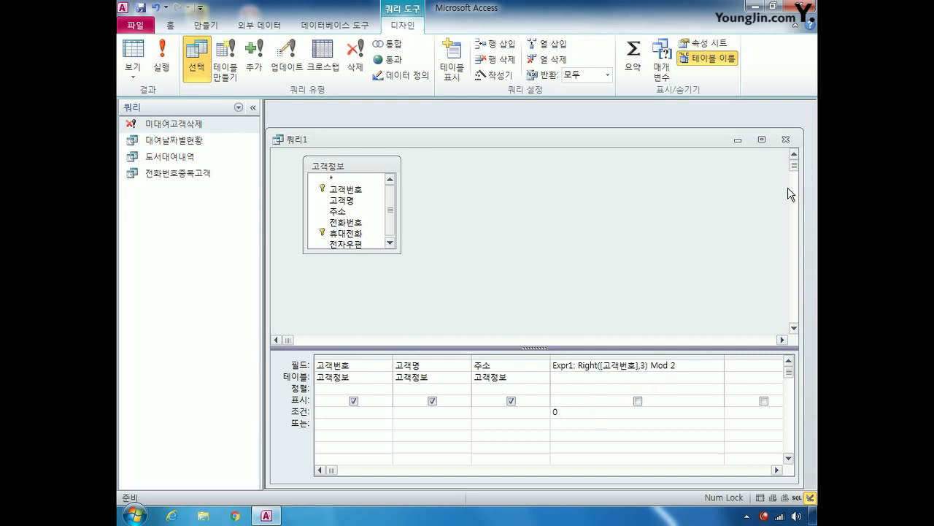
Close the new query and save it as 짝수고객
{"action": "left_click", "coordinate": [785, 139]}
{"action": "left_click", "coordinate": [388, 290]}
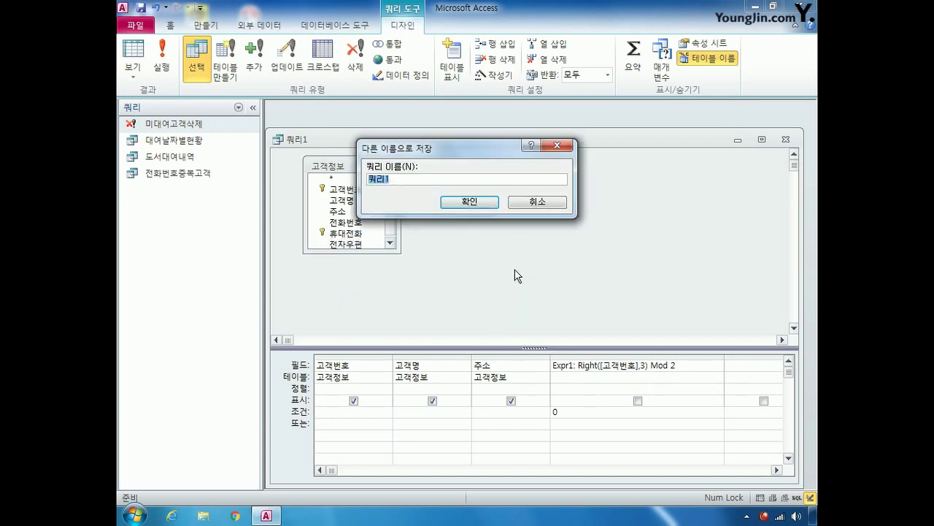
{"action": "type", "text": "ㅉㅏㄱ수고객"}
{"action": "key", "text": "Return"}
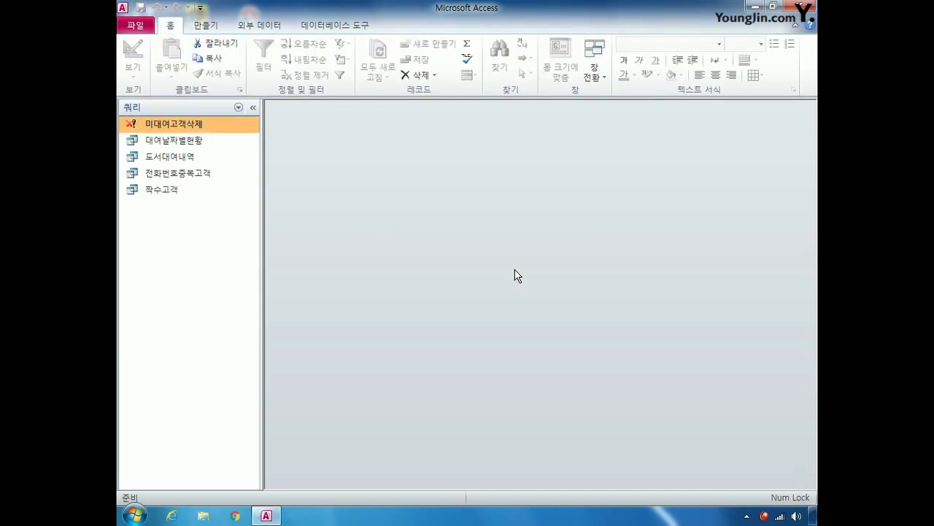